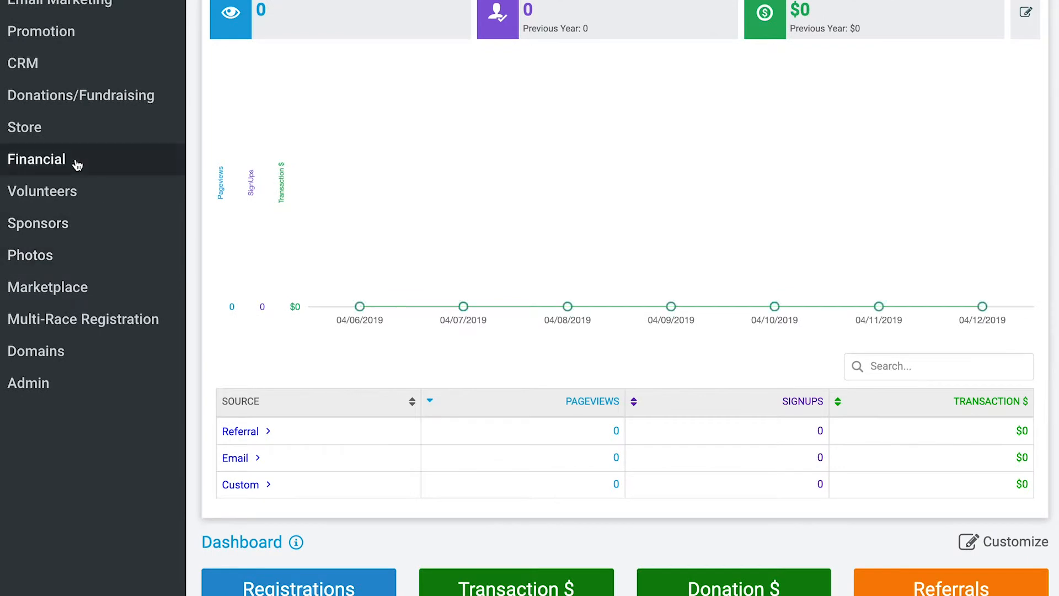
# - Open the race's payment setup and look through the list of existing payment accounts
pyautogui.click(86, 368)
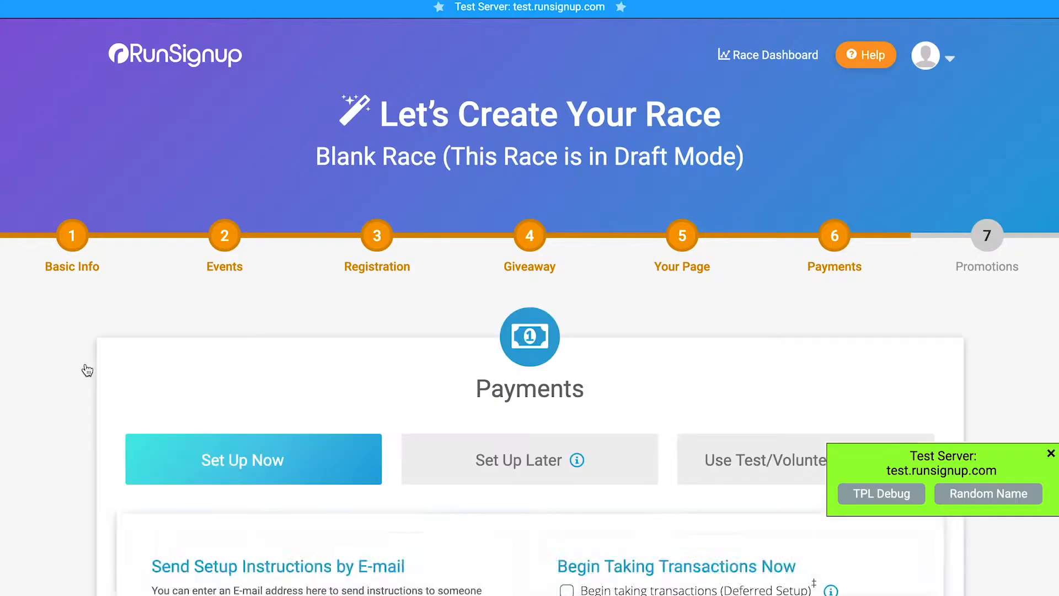
pyautogui.scroll(-5, 914, 361)
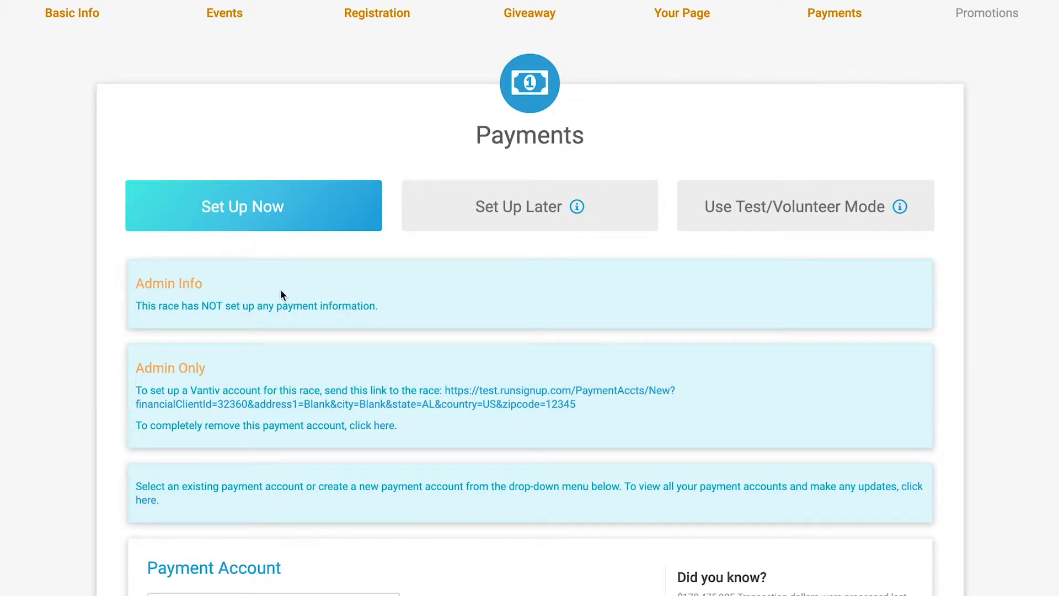
pyautogui.scroll(-5, 350, 259)
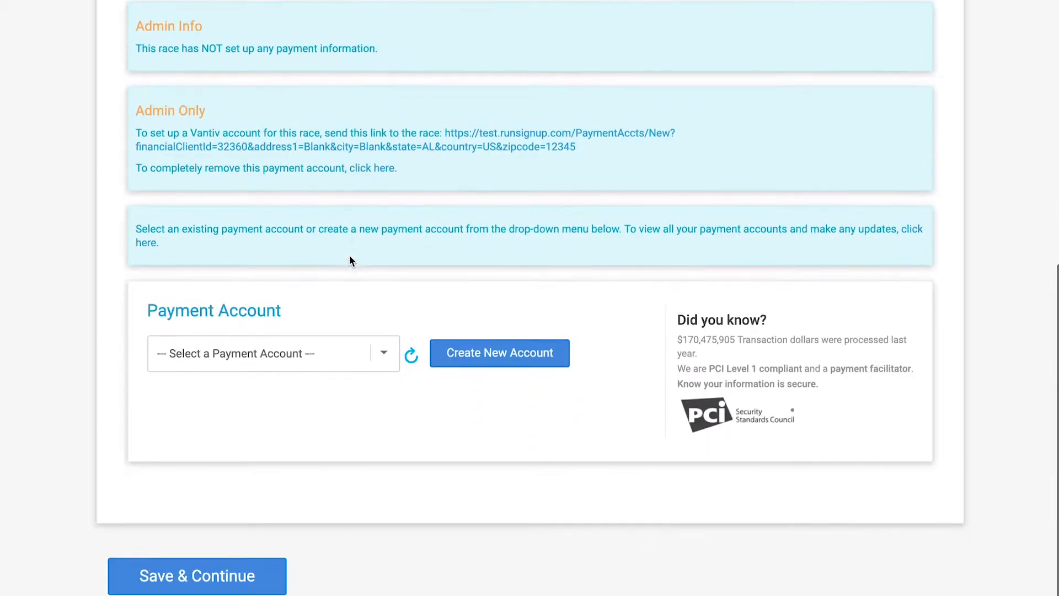
pyautogui.click(265, 331)
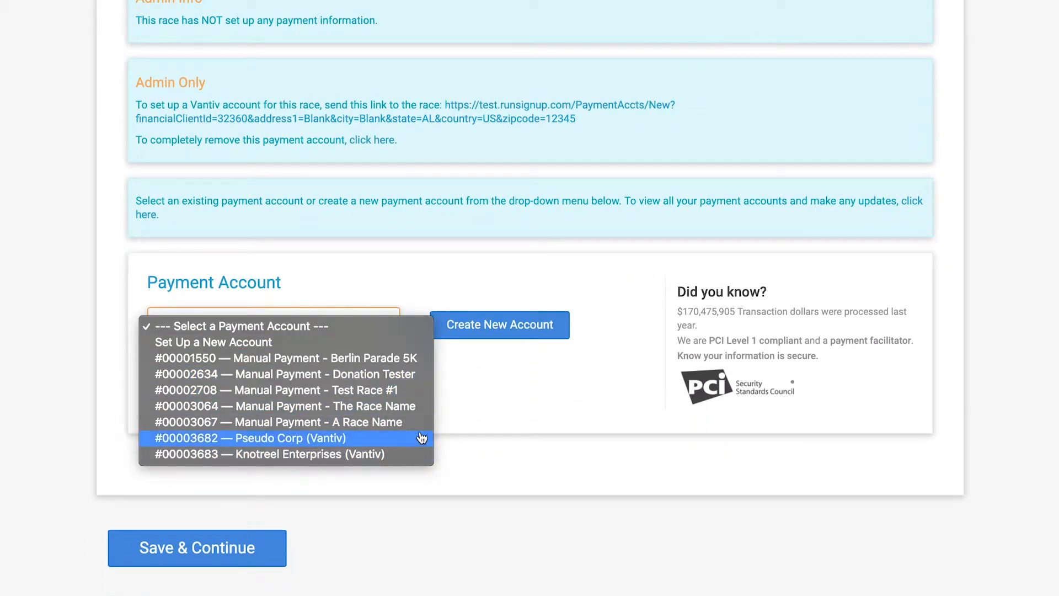
pyautogui.click(540, 448)
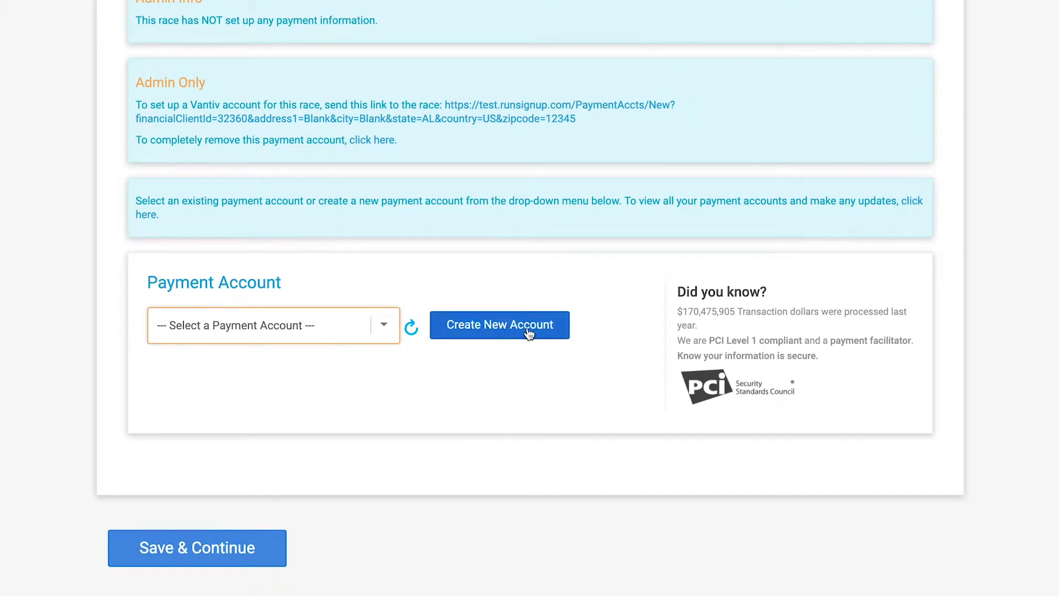
# - Start creating a new payment account and look over its setup form
pyautogui.click(529, 333)
pyautogui.scroll(-10, 546, 415)
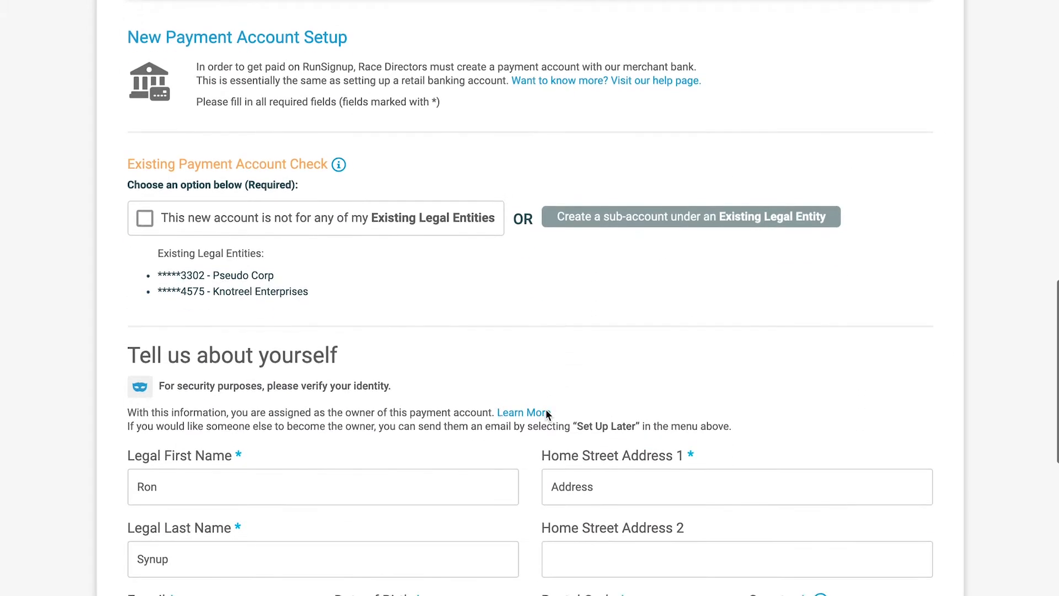
pyautogui.scroll(15, 546, 414)
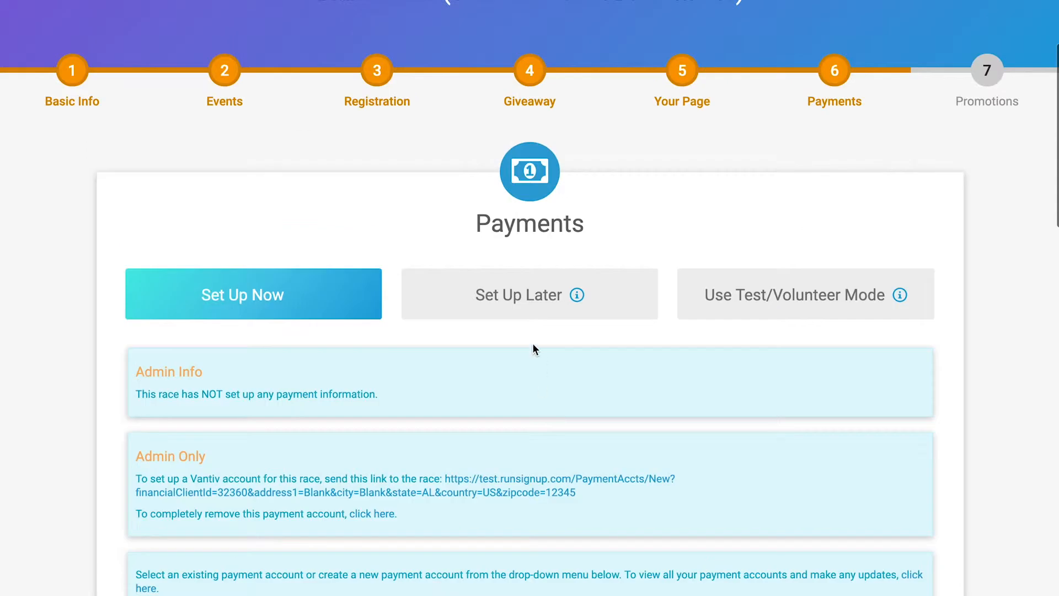
# - Switch the payment option to Set Up Later and view the e-mail instructions and deferred setup sections
pyautogui.click(506, 296)
pyautogui.scroll(-3, 518, 296)
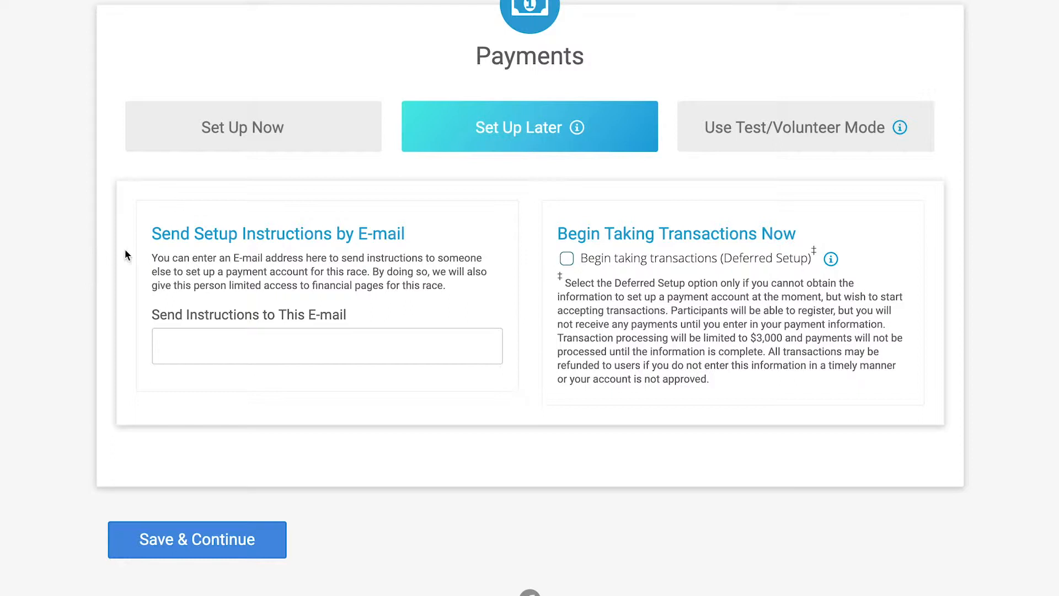
pyautogui.click(237, 340)
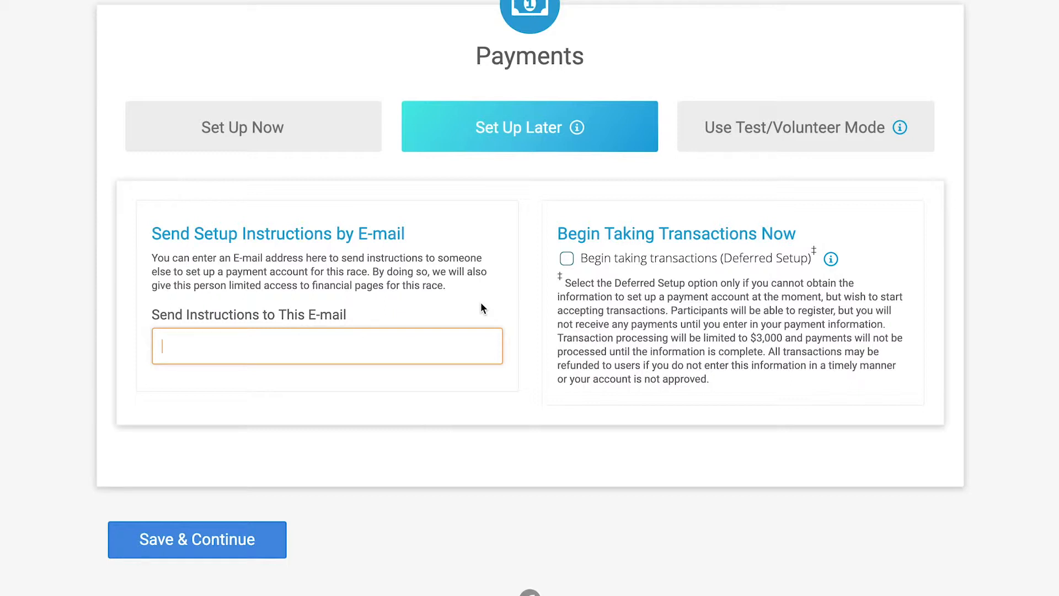
pyautogui.click(746, 306)
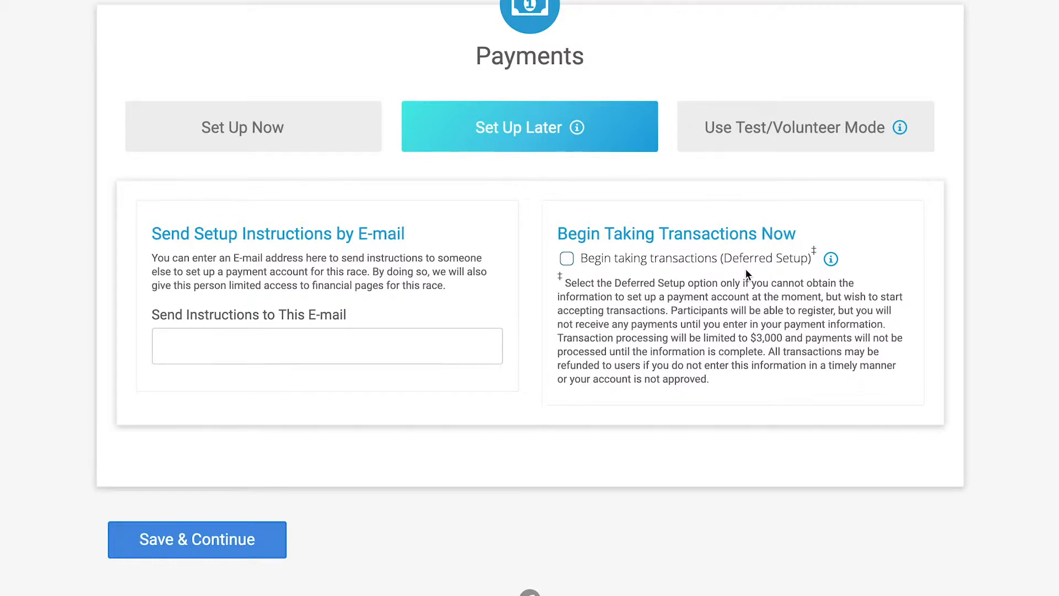
# - Enable Begin taking transactions (Deferred Setup) and review the identity verification form it requires
pyautogui.click(567, 259)
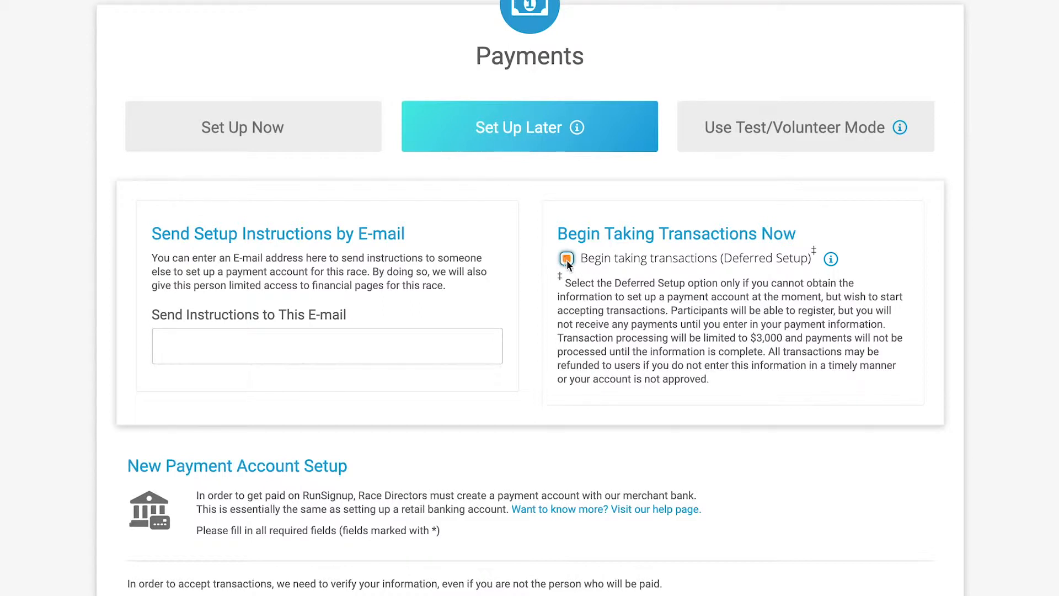
pyautogui.scroll(-8, 567, 265)
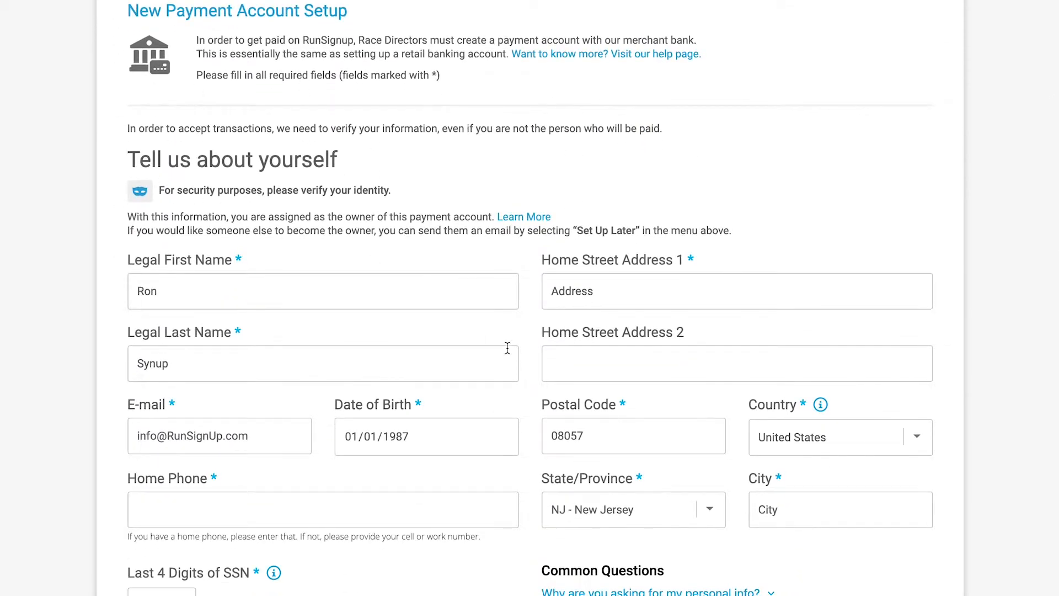
pyautogui.scroll(-2, 506, 347)
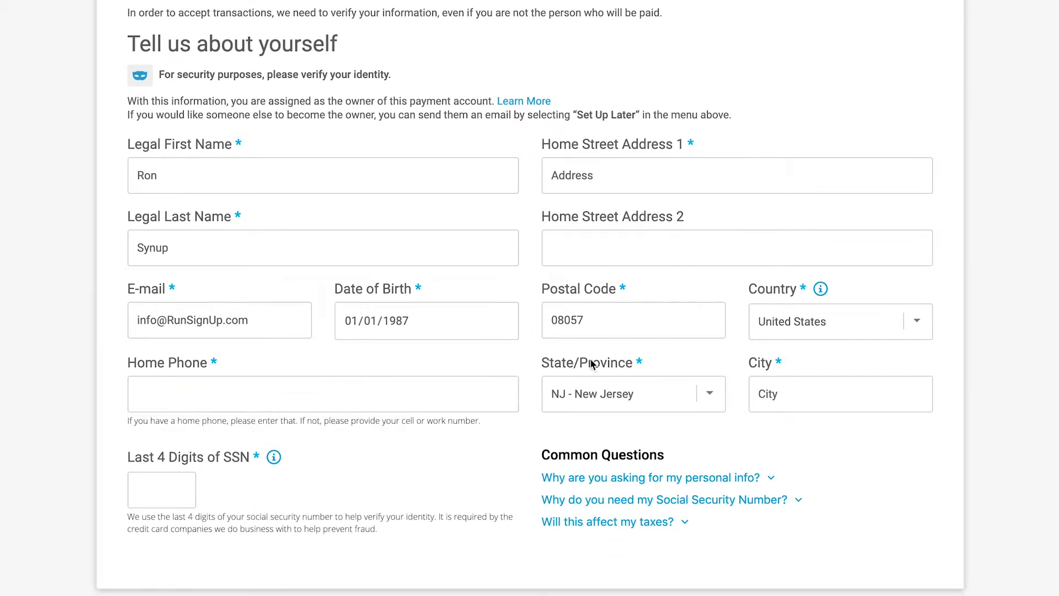
pyautogui.scroll(13, 614, 358)
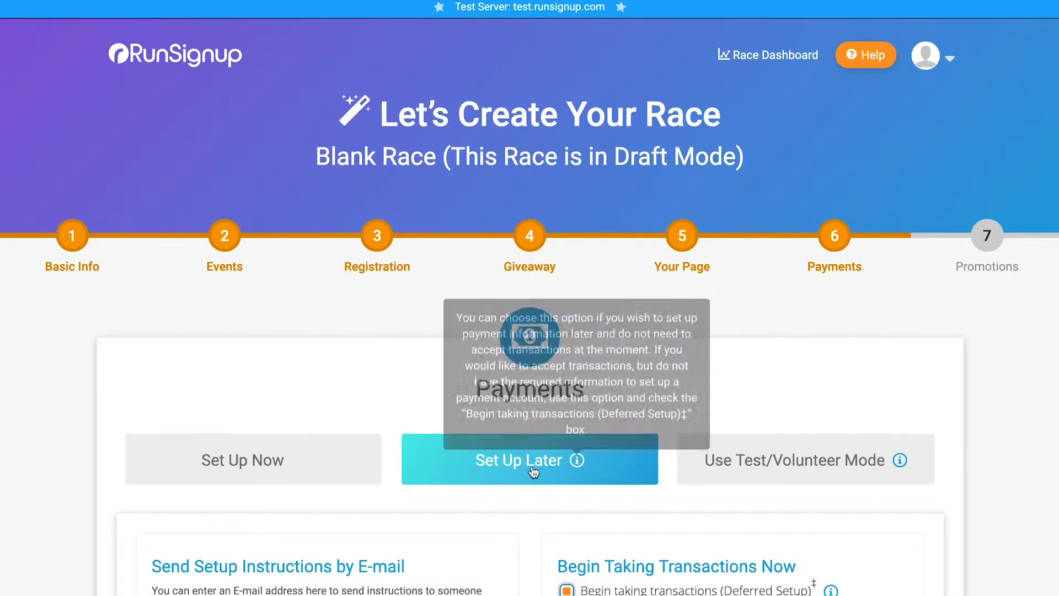
# - Switch the payment option to Use Test/Volunteer Mode
pyautogui.scroll(-2, 513, 468)
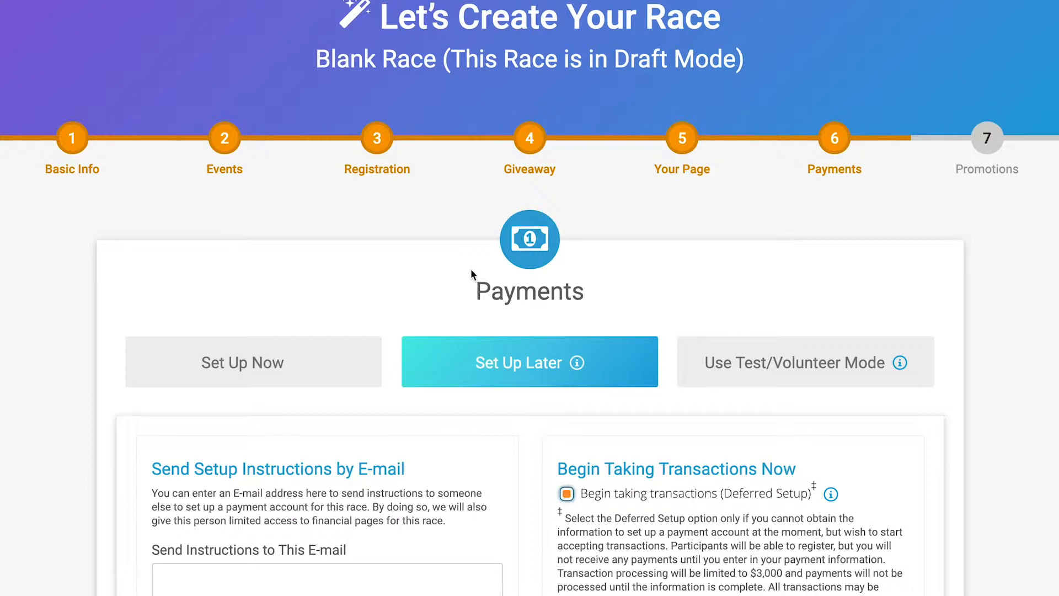
pyautogui.click(775, 369)
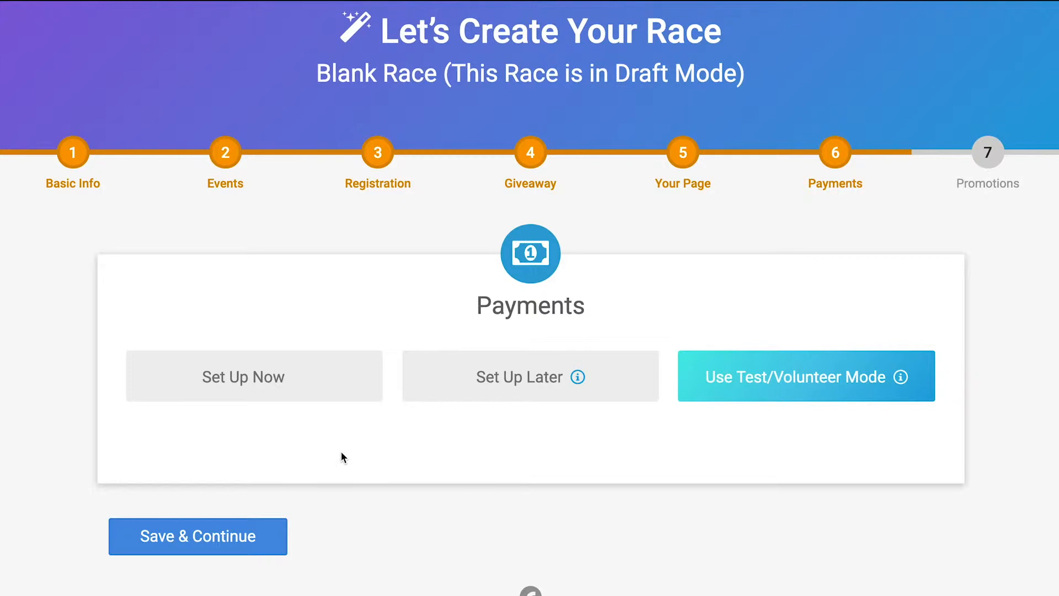
# - Switch the payment option to Set Up Now and select the existing Knotreel Enterprises (Vantiv) payment account
pyautogui.click(247, 393)
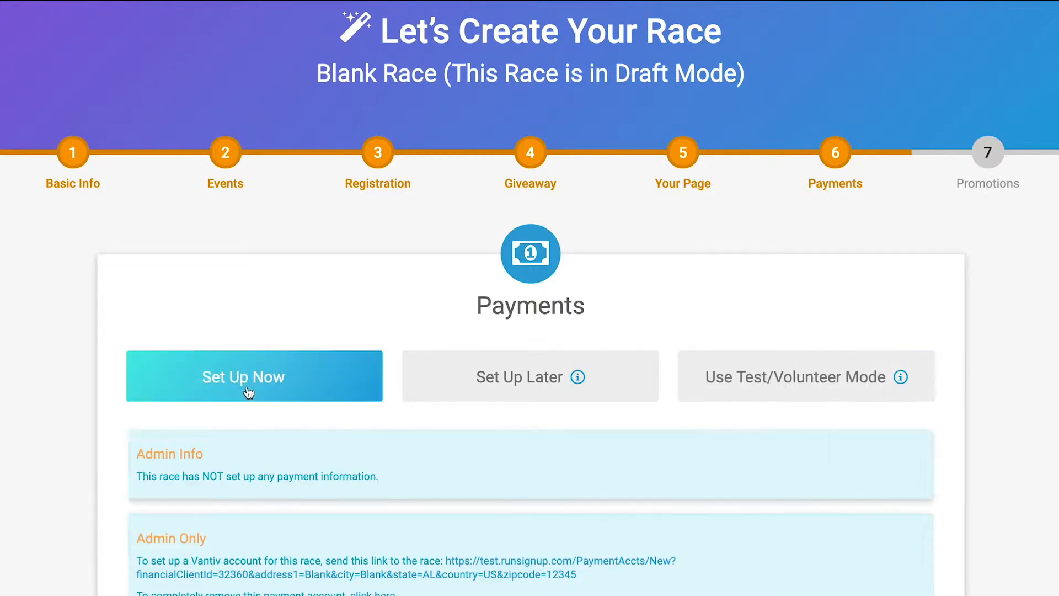
pyautogui.scroll(-8, 247, 391)
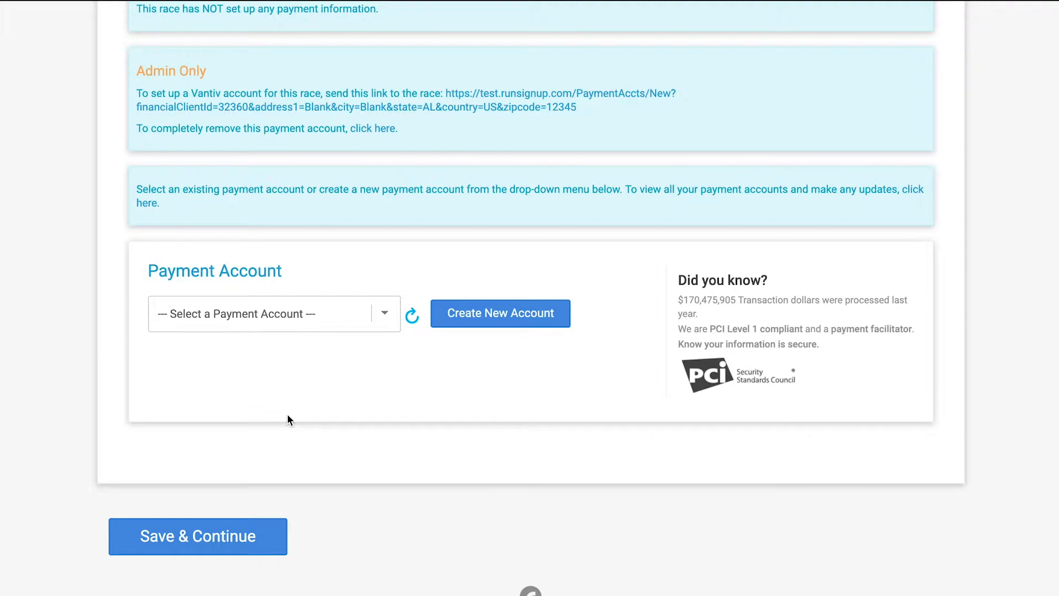
pyautogui.click(385, 314)
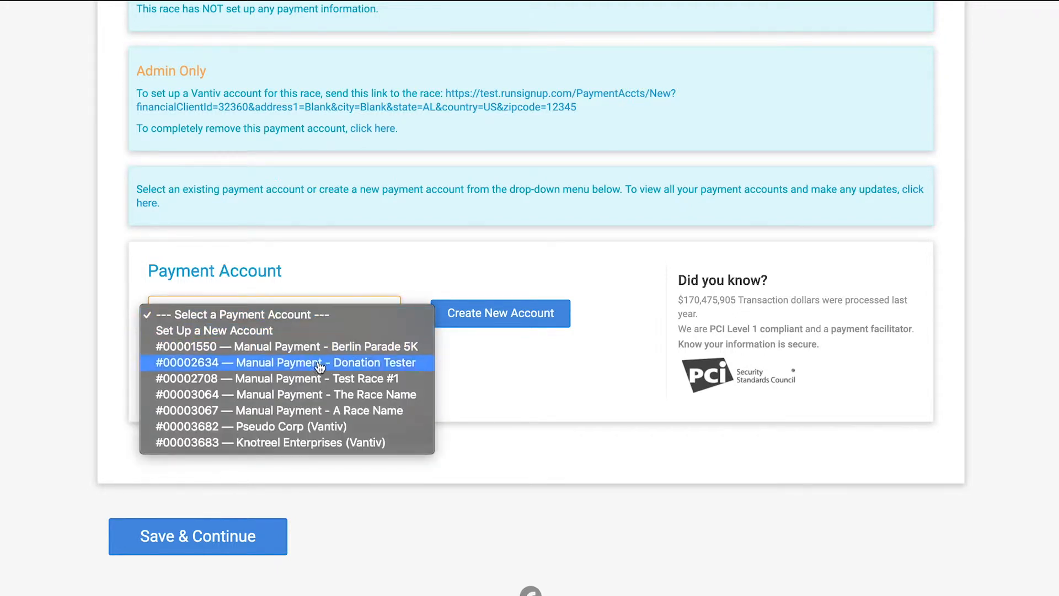
pyautogui.click(324, 443)
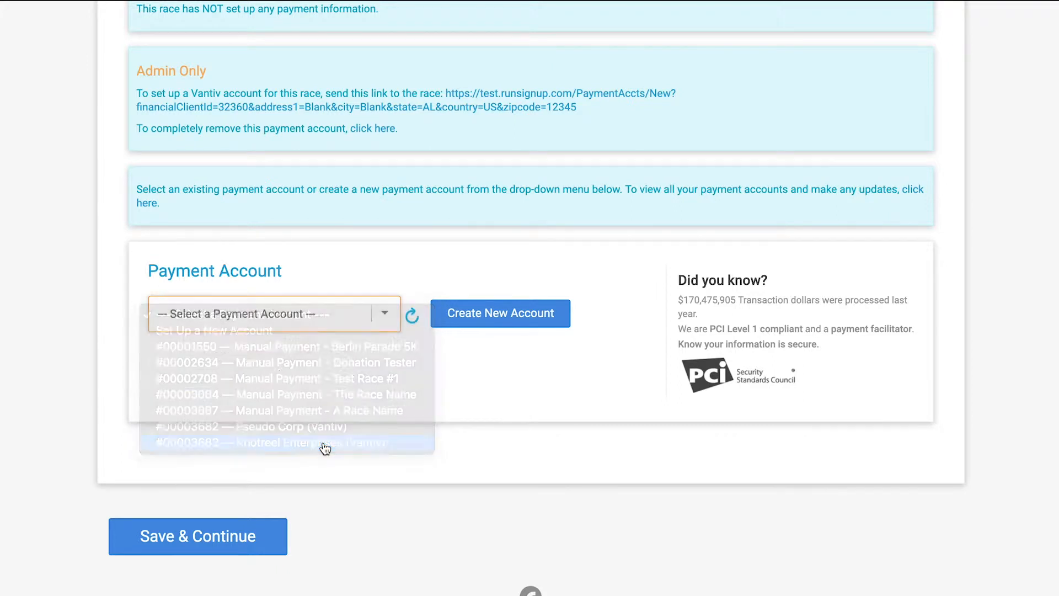
pyautogui.scroll(-1, 324, 447)
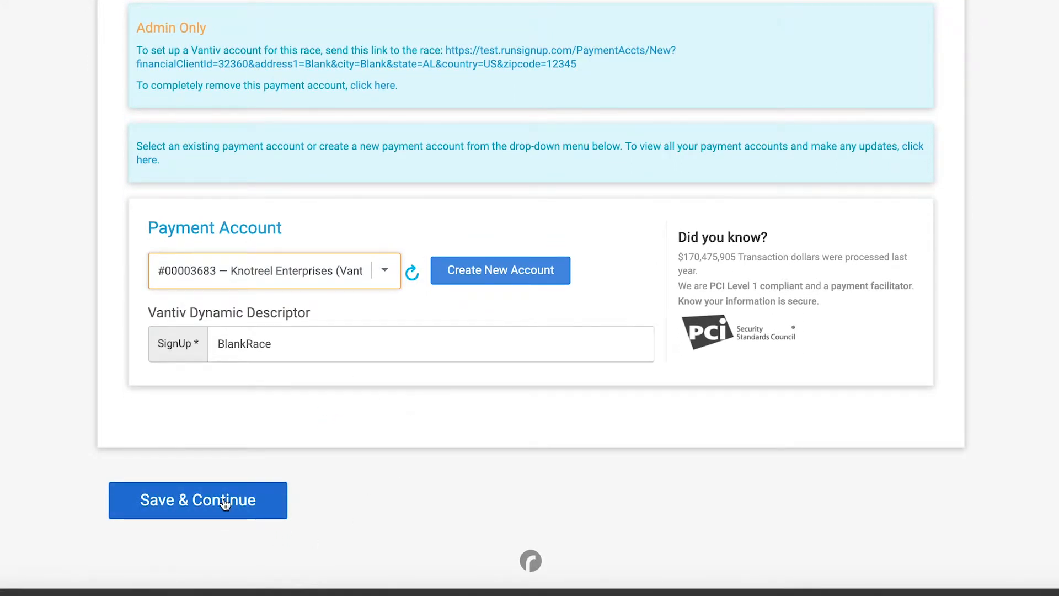
# - Reset the payment account choice to no selected account
pyautogui.scroll(1, 393, 422)
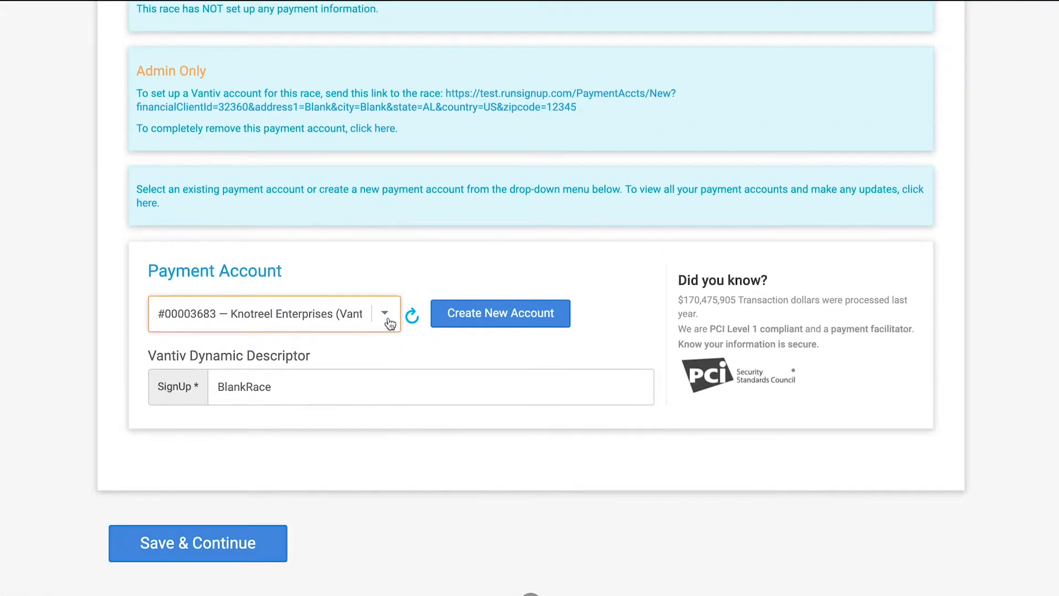
pyautogui.click(390, 324)
pyautogui.click(359, 182)
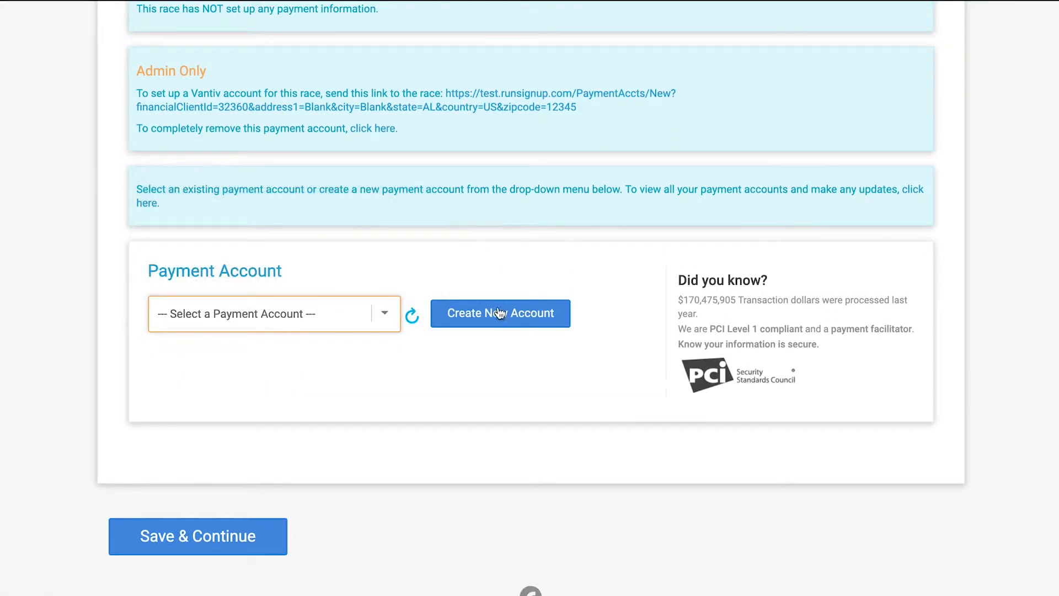
# - Start a new payment account for the race and go to its Existing Payment Account Check
pyautogui.click(499, 313)
pyautogui.scroll(-3, 499, 315)
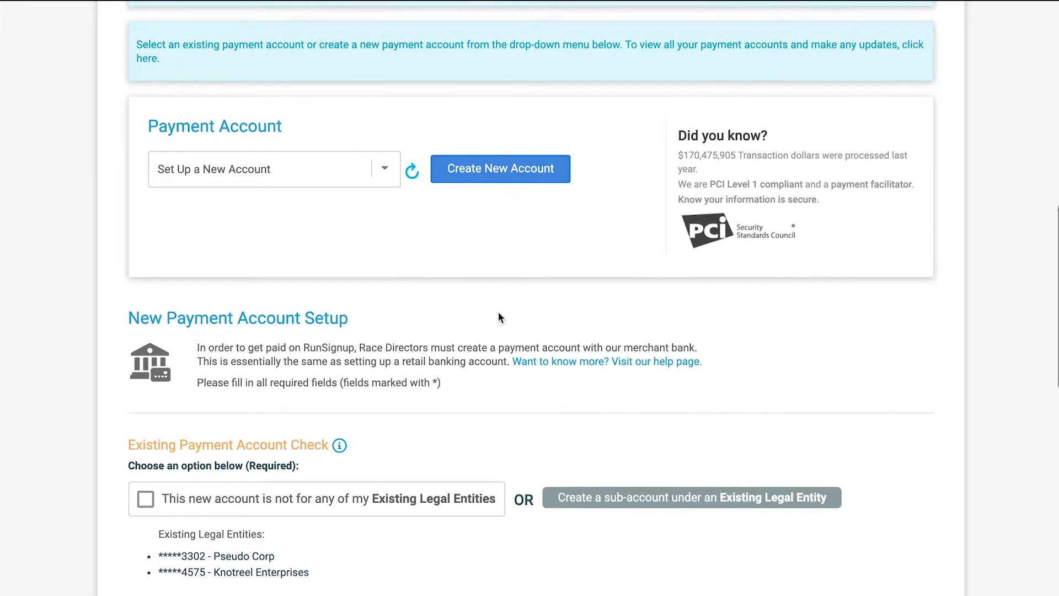
pyautogui.scroll(-5, 498, 317)
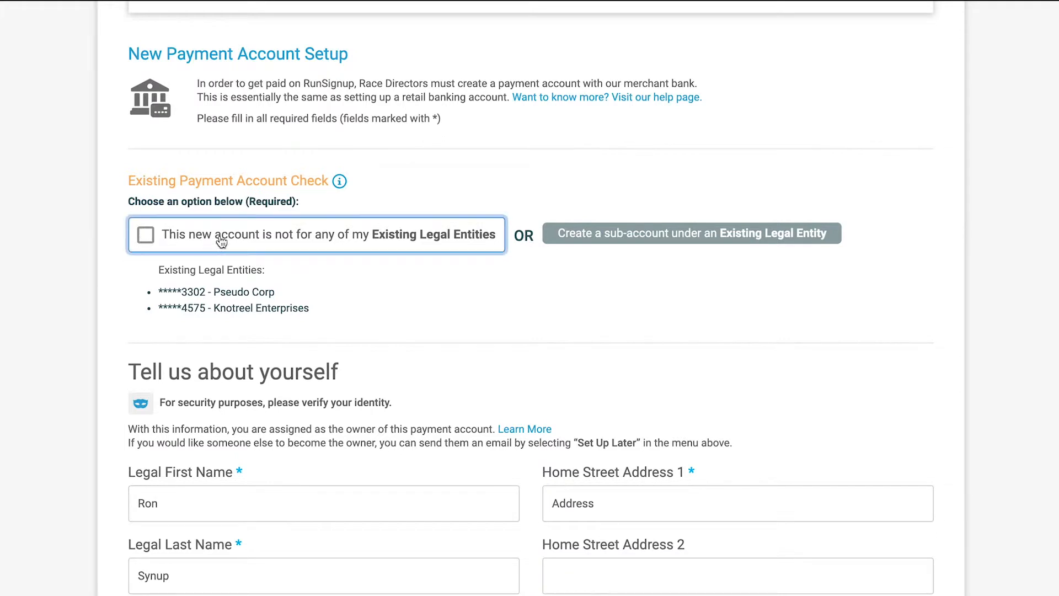
# - Toggle the no-existing-legal-entity option on and off, then open sub-account creation under an existing legal entity
pyautogui.click(145, 238)
pyautogui.click(145, 236)
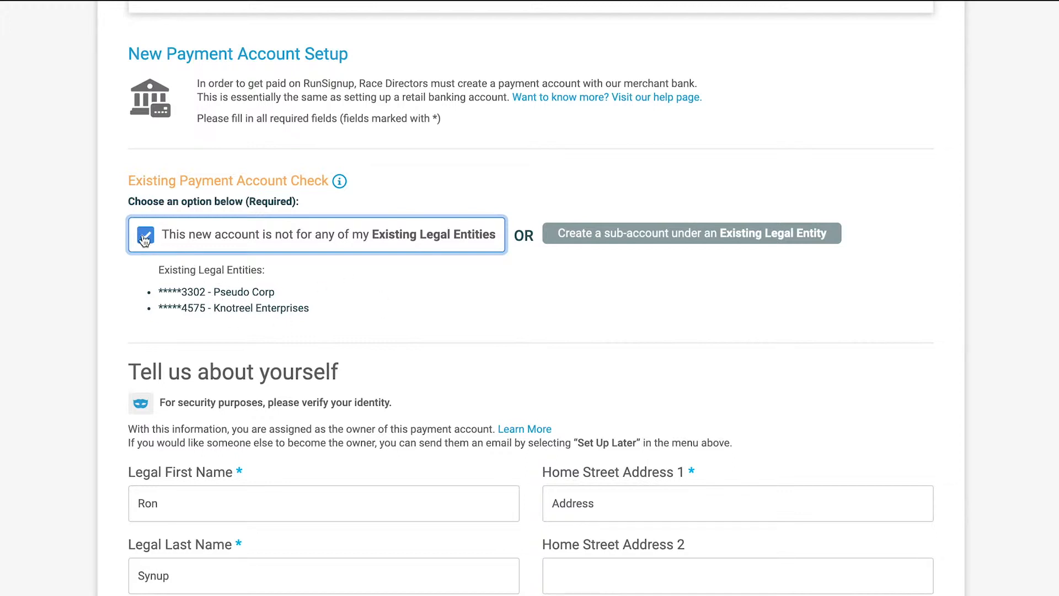
pyautogui.click(611, 238)
pyautogui.click(474, 346)
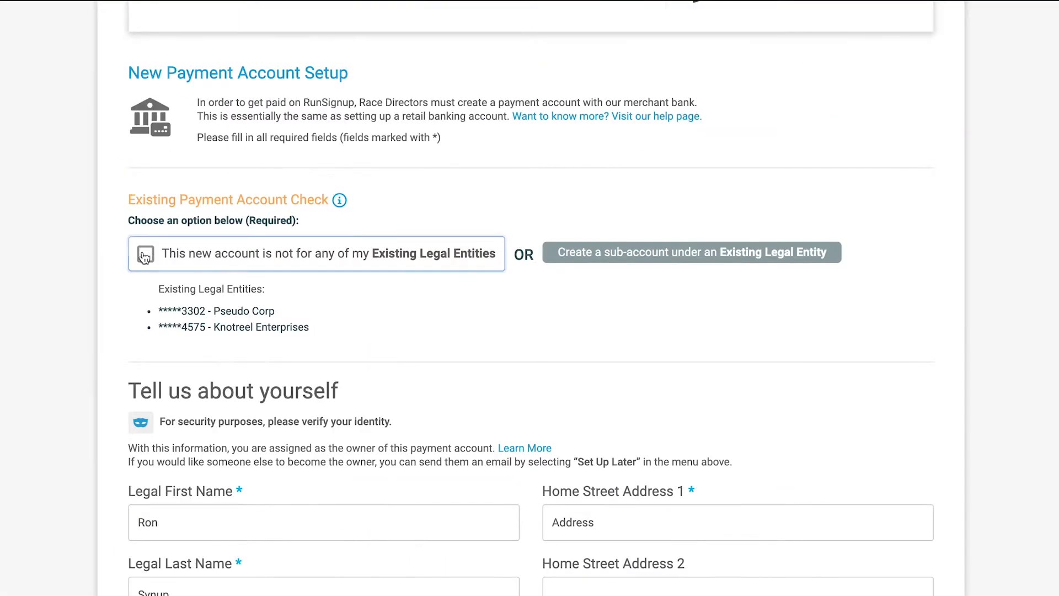
# - Mark the new account as not for any existing legal entities and review the personal information fields
pyautogui.click(145, 255)
pyautogui.scroll(-4, 145, 256)
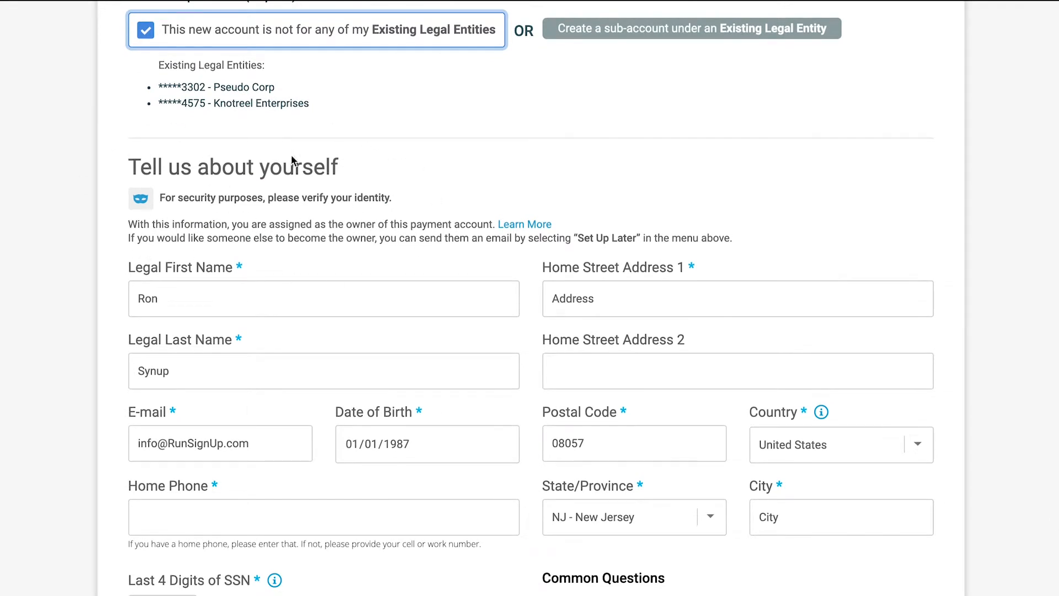
pyautogui.scroll(-2, 376, 254)
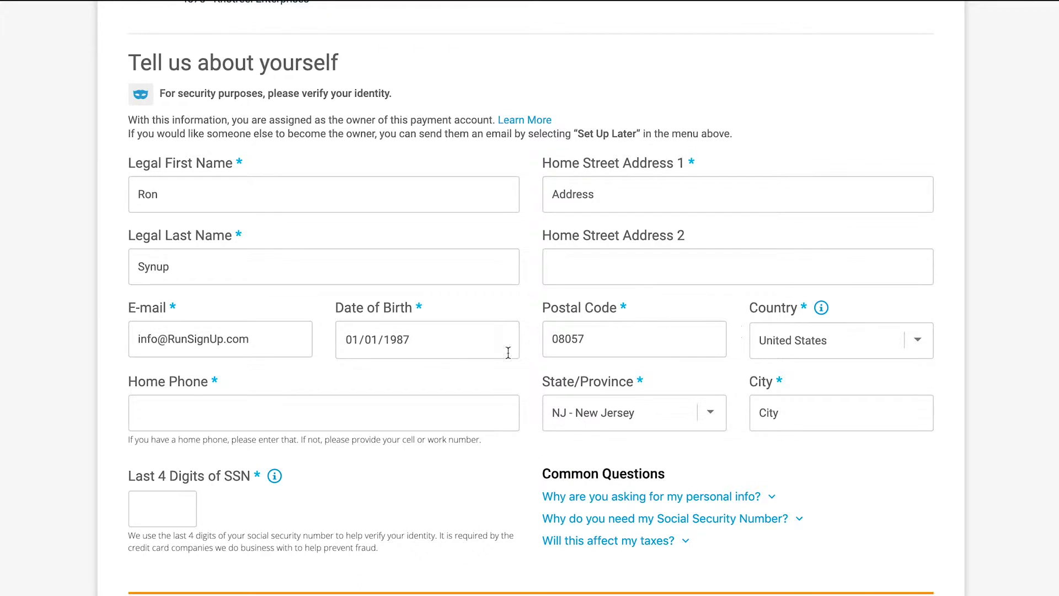
pyautogui.scroll(-2, 699, 427)
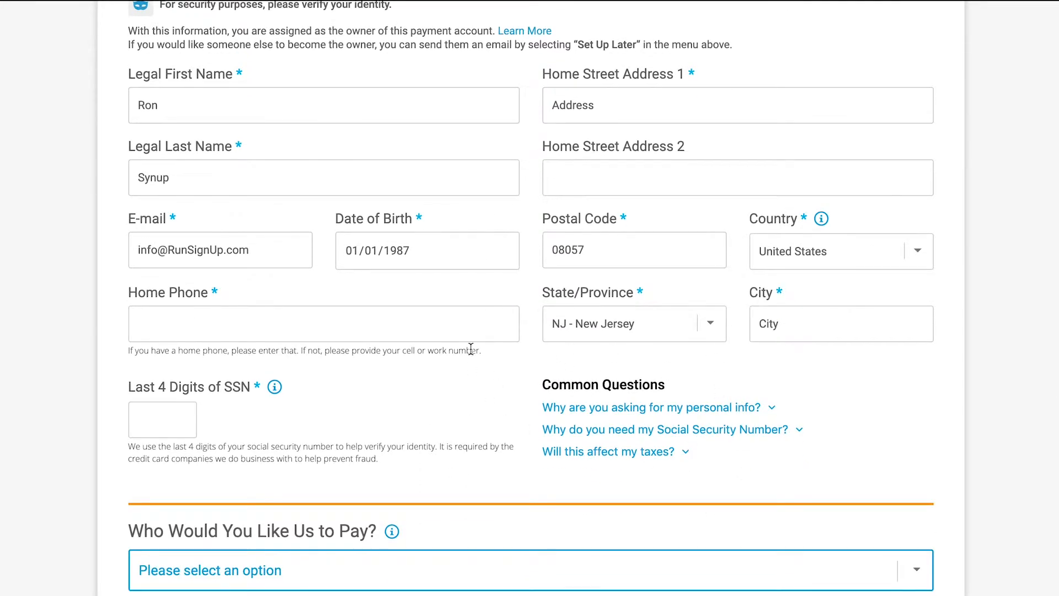
# - Expand the common questions on why personal info and the Social Security Number are needed
pyautogui.click(560, 412)
pyautogui.scroll(-2, 508, 433)
pyautogui.click(579, 380)
pyautogui.click(503, 418)
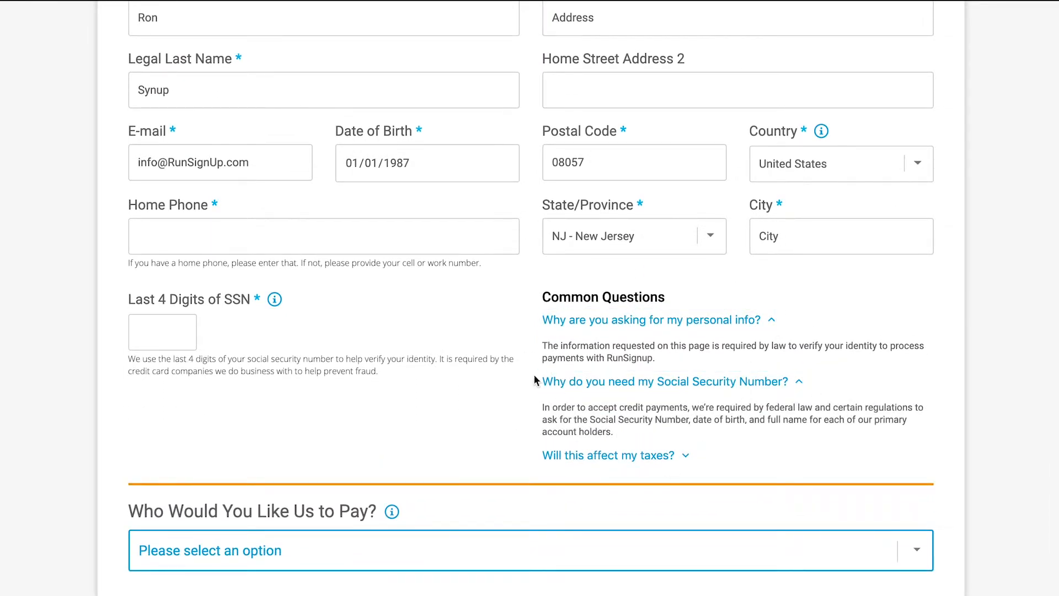
# - Check the help note for Who Would You Like Us to Pay? and choose Yourself as the payee
pyautogui.scroll(-3, 511, 361)
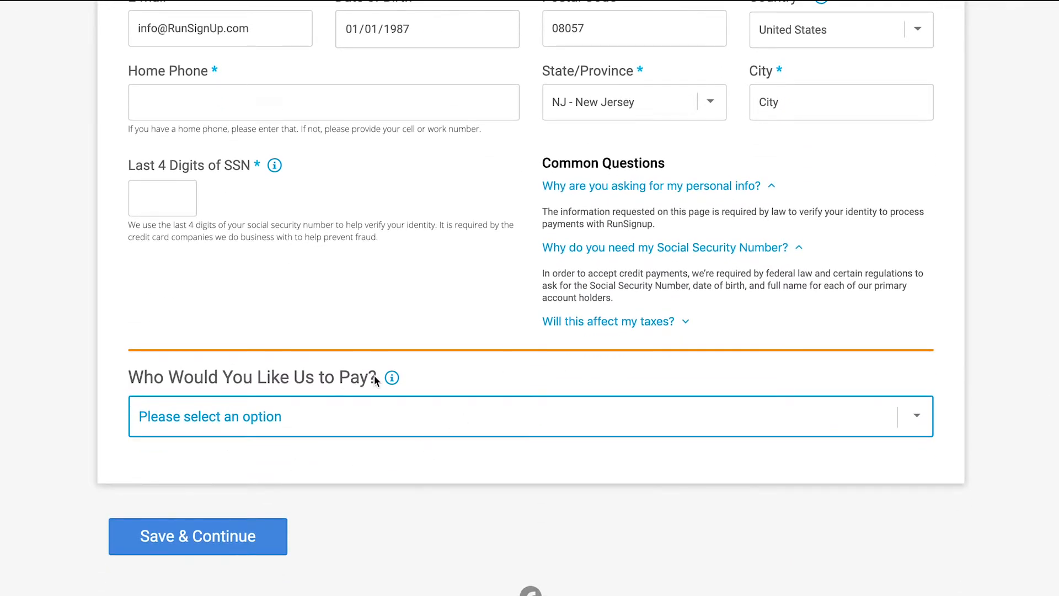
pyautogui.moveTo(395, 381)
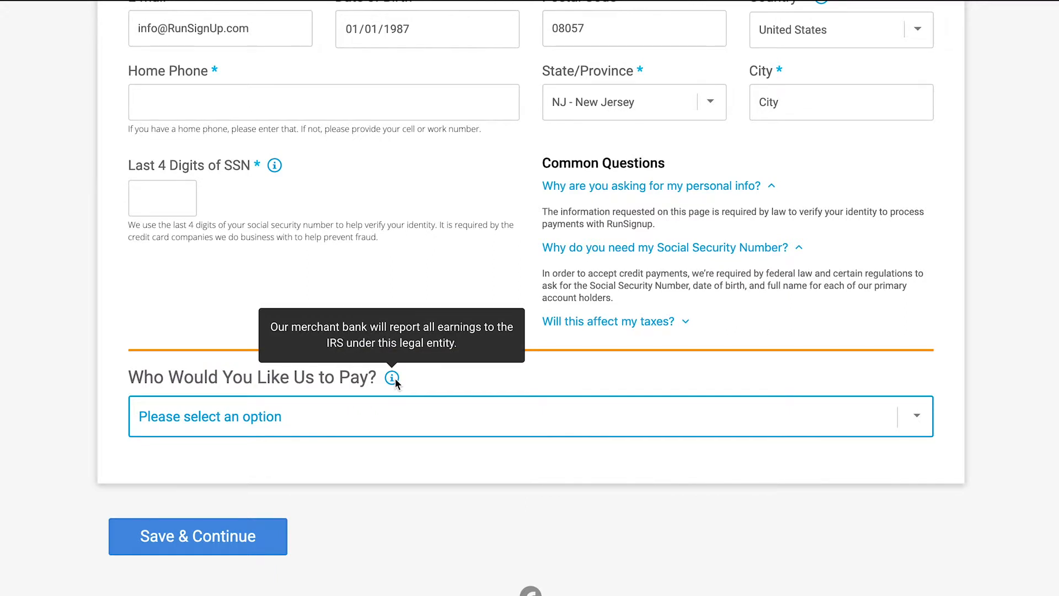
pyautogui.click(446, 415)
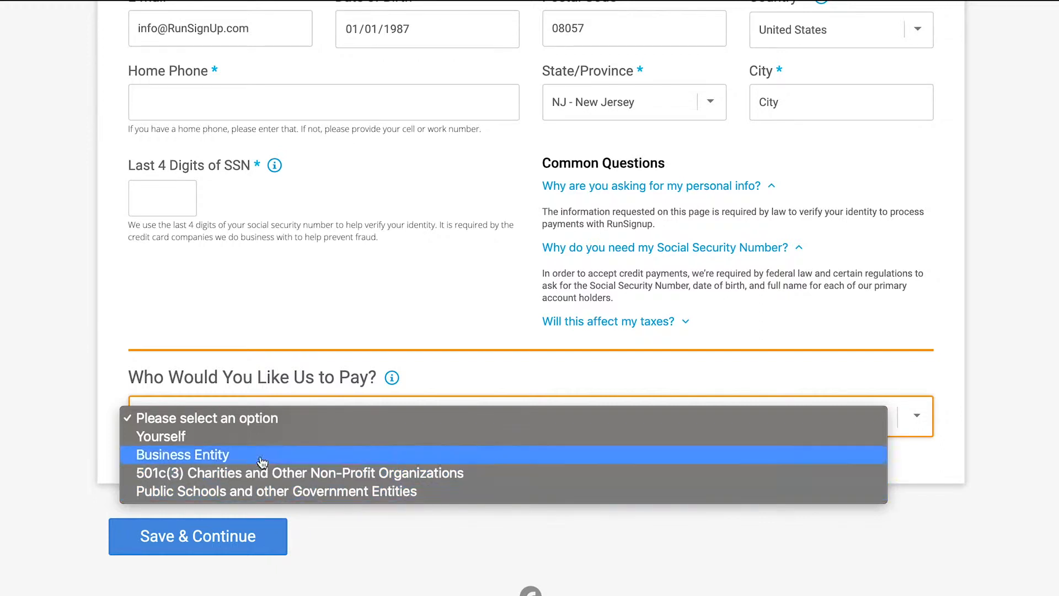
pyautogui.click(204, 436)
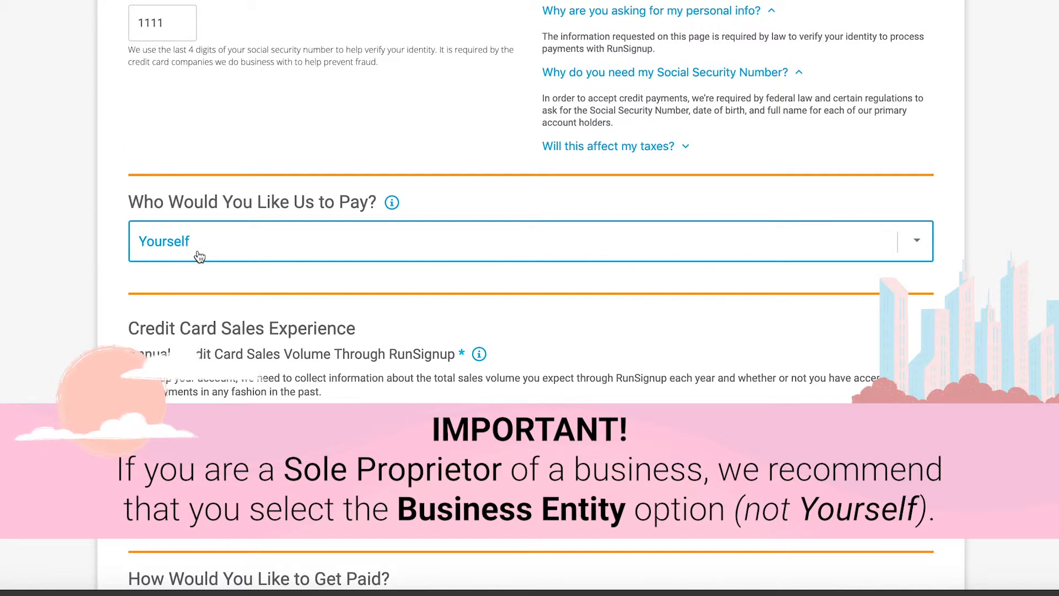
# - Change the payee to Business Entity and view the available business types
pyautogui.click(230, 246)
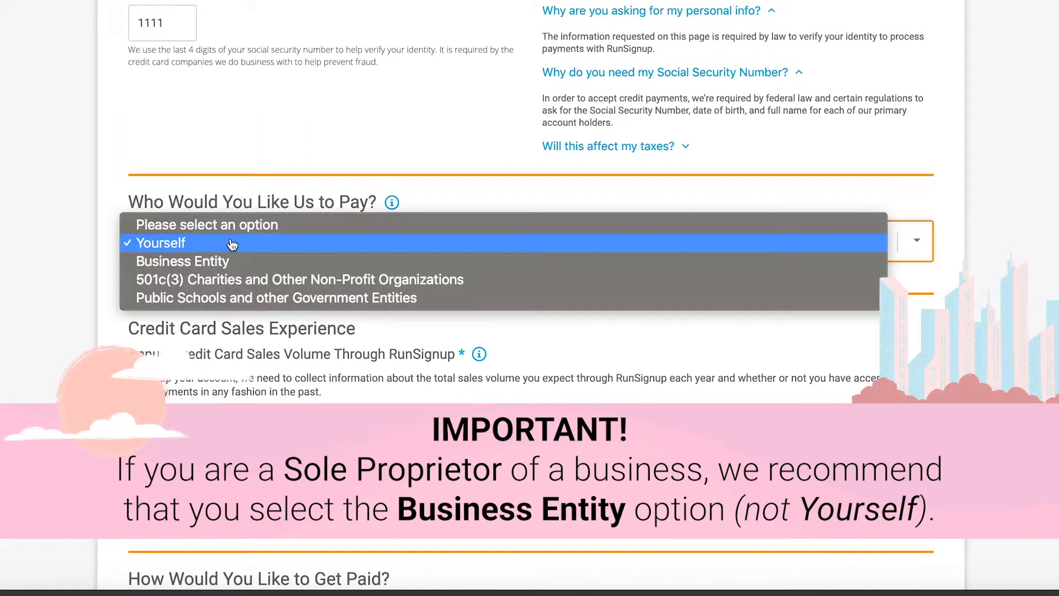
pyautogui.click(209, 265)
pyautogui.scroll(-3, 89, 260)
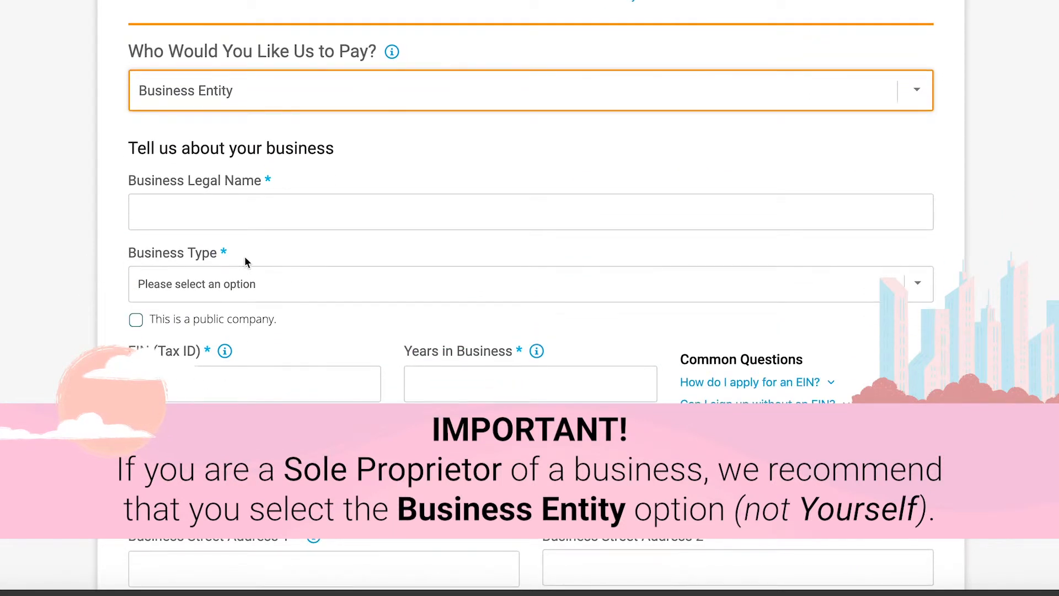
pyautogui.click(288, 284)
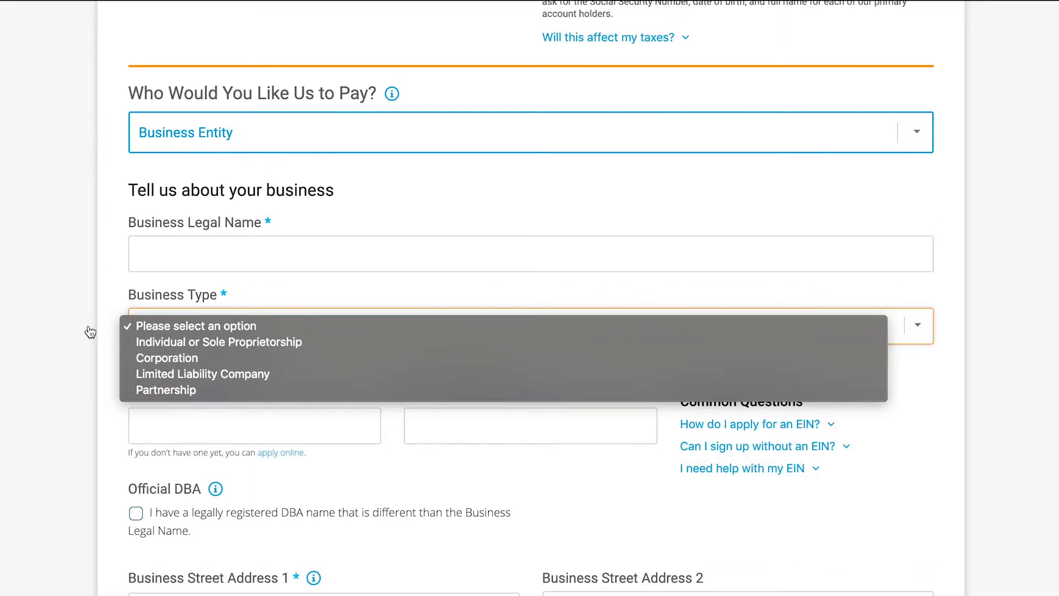
pyautogui.click(87, 287)
# - Set the payee back to Yourself and review the personal information fields
pyautogui.click(166, 90)
pyautogui.click(165, 117)
pyautogui.scroll(9, 88, 249)
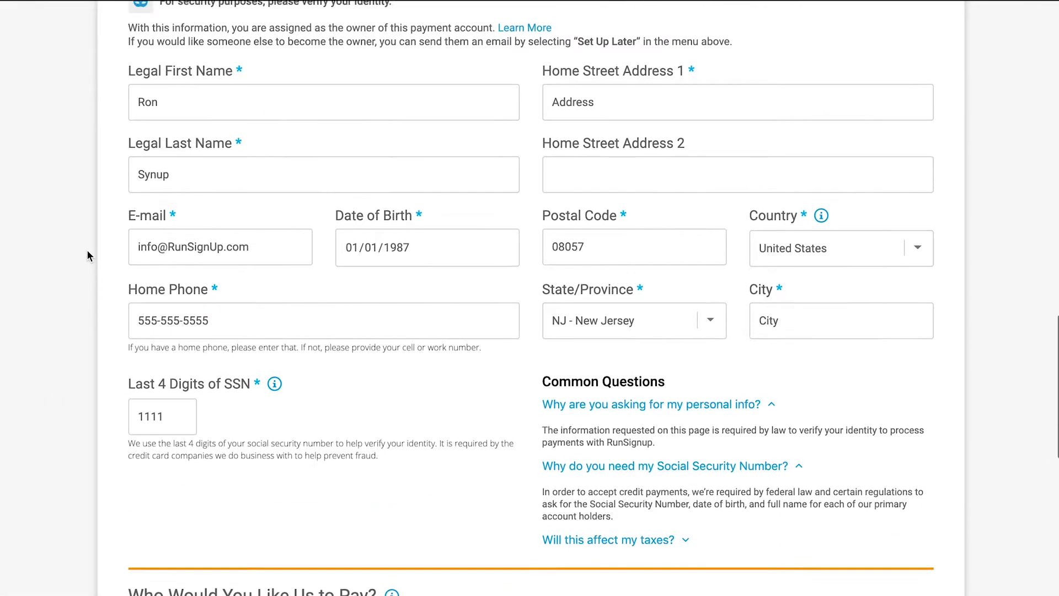
pyautogui.scroll(2, 87, 255)
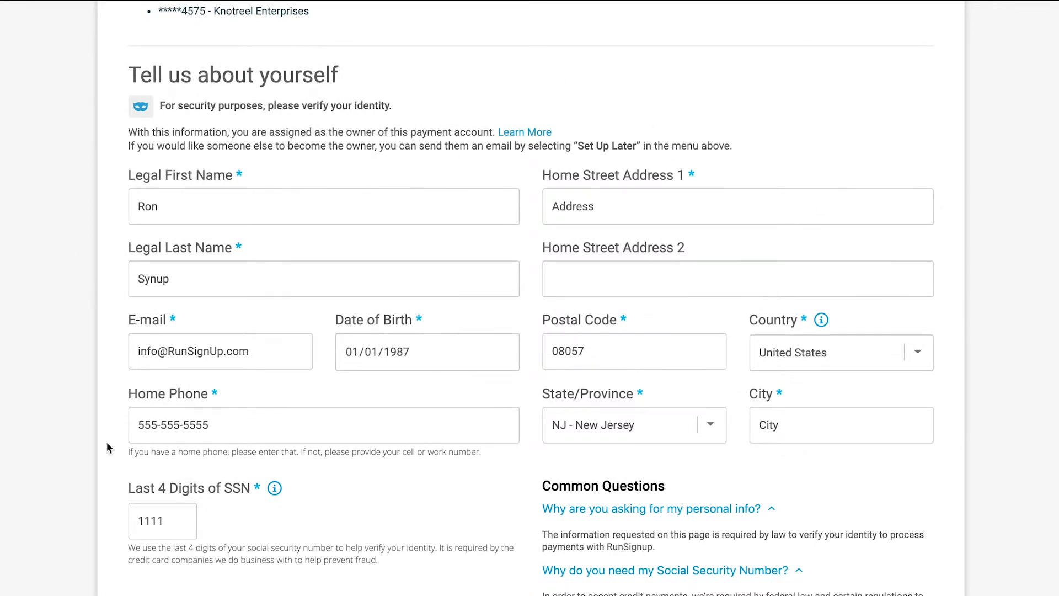
pyautogui.scroll(-1, 85, 321)
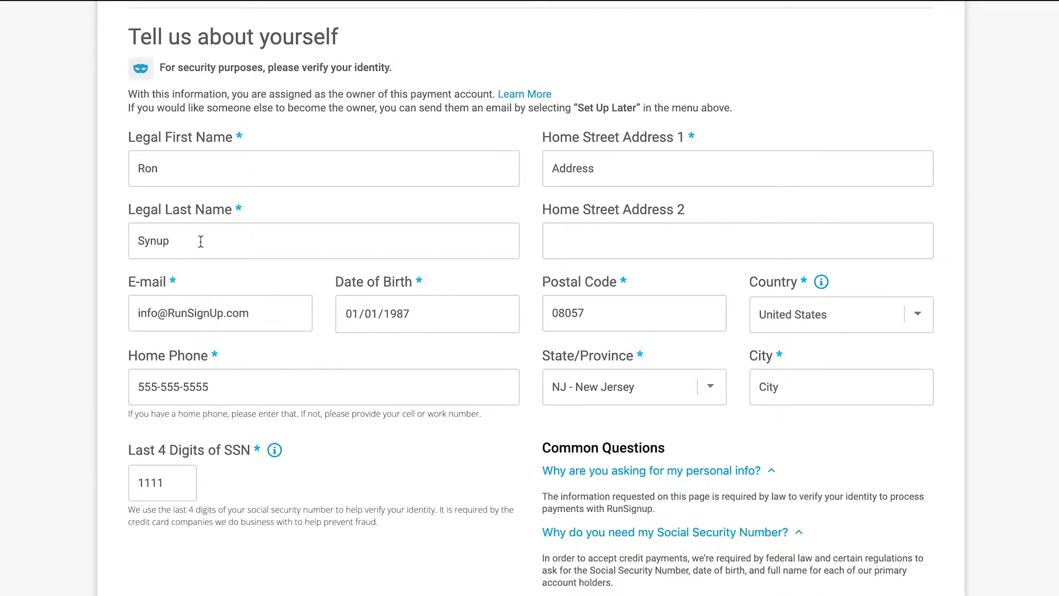
# - Choose Direct Deposit as the way to get paid and review the mailing address fields for check payment
pyautogui.scroll(-10, 28, 345)
pyautogui.click(177, 283)
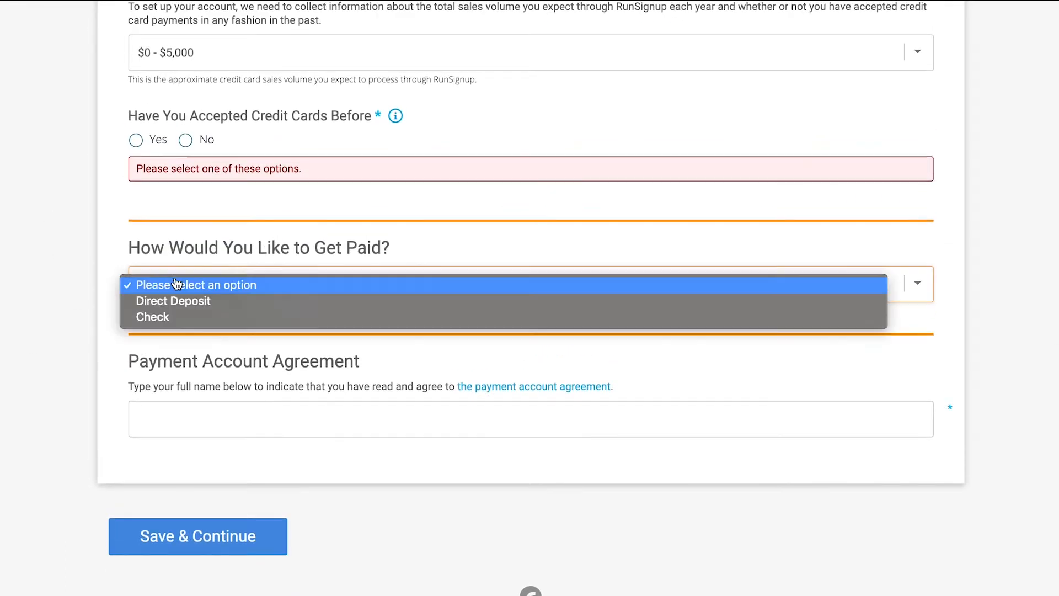
pyautogui.click(175, 301)
pyautogui.scroll(-5, 93, 295)
pyautogui.scroll(-4, 93, 298)
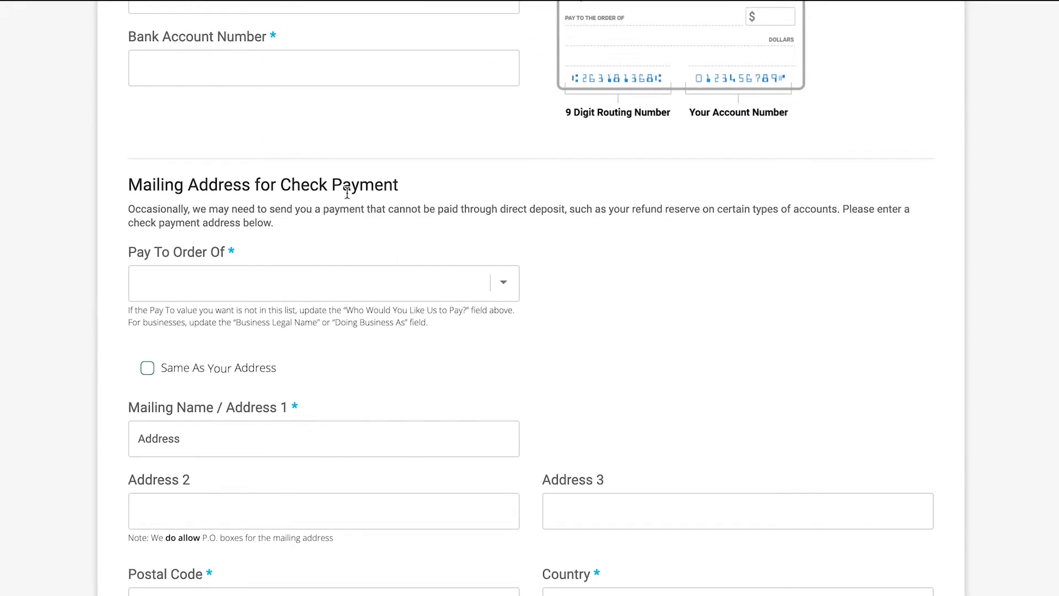
pyautogui.scroll(-1, 370, 284)
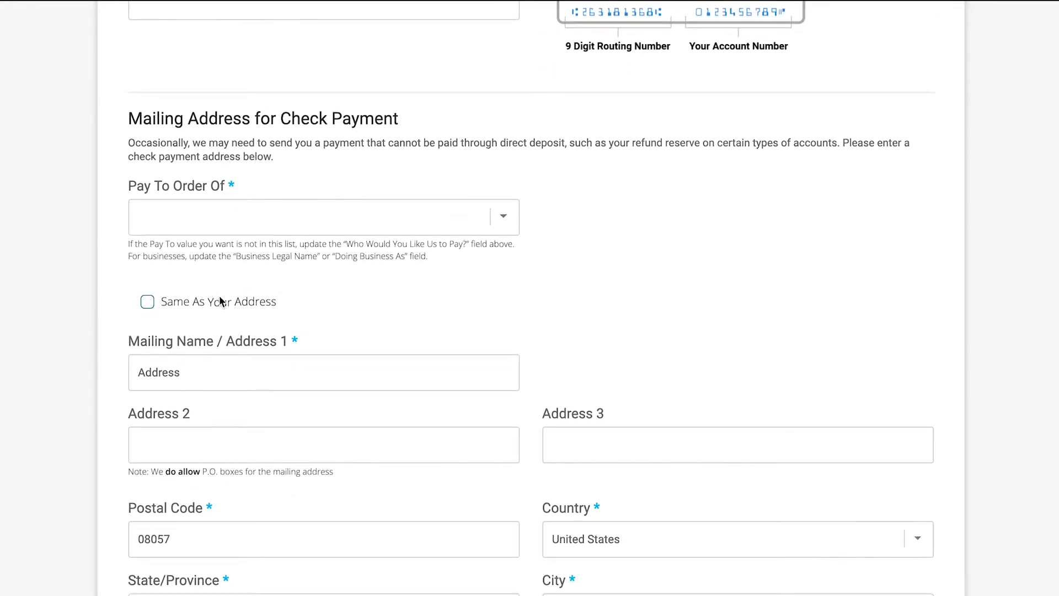
pyautogui.scroll(-2, 454, 258)
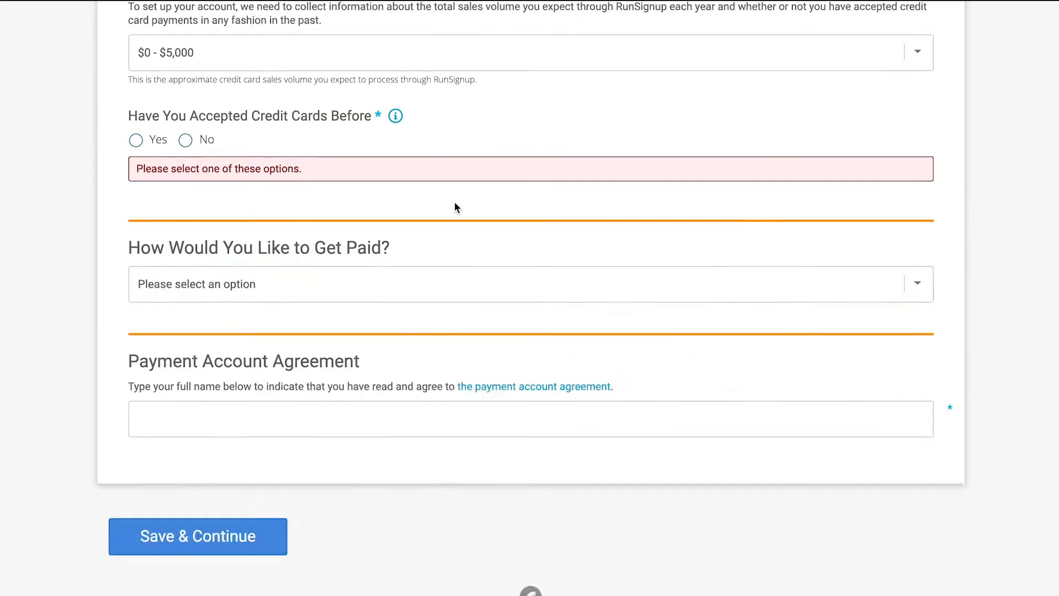
# - Set the payee to Business Entity and expand the three common questions about the EIN
pyautogui.scroll(5, 455, 200)
pyautogui.click(234, 181)
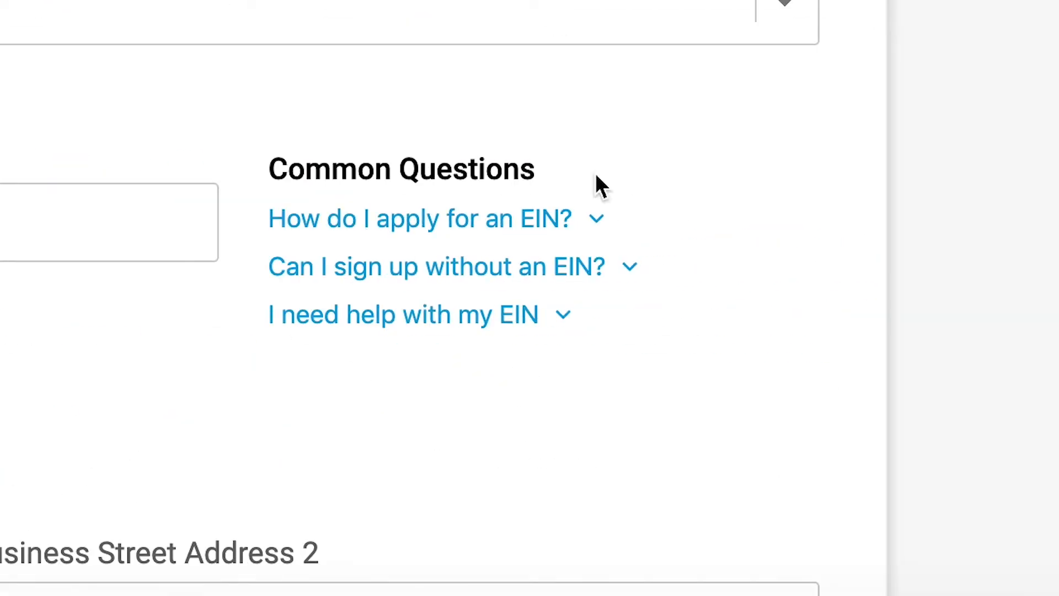
pyautogui.click(433, 218)
pyautogui.scroll(-3, 432, 227)
pyautogui.click(430, 212)
pyautogui.scroll(-3, 427, 213)
pyautogui.click(425, 213)
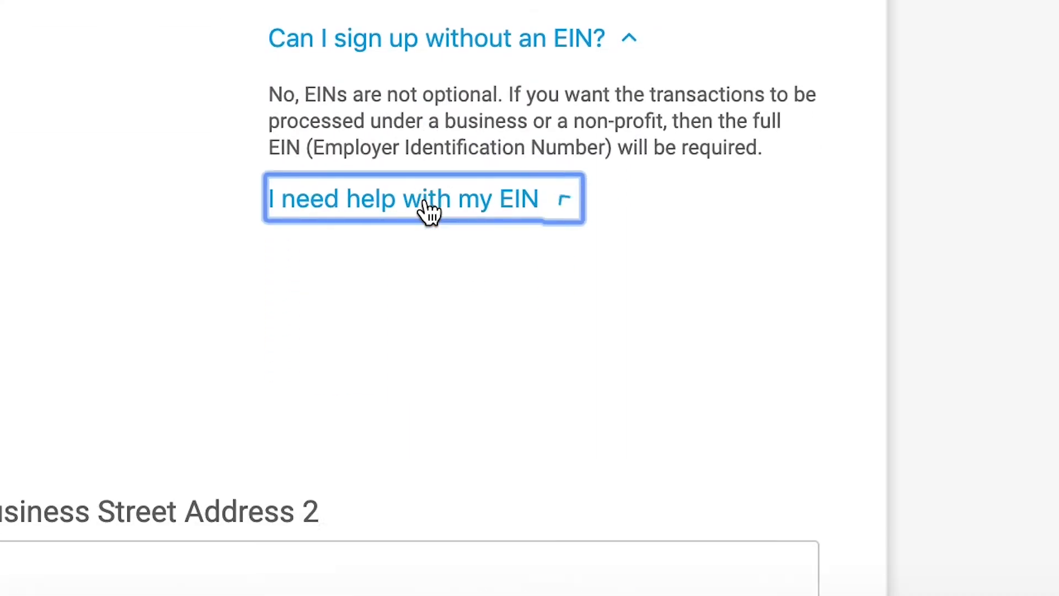
pyautogui.click(135, 246)
# - Enter Nunya as the business legal name, set the business type to Corporation and mark it as a public company
pyautogui.scroll(20, 135, 247)
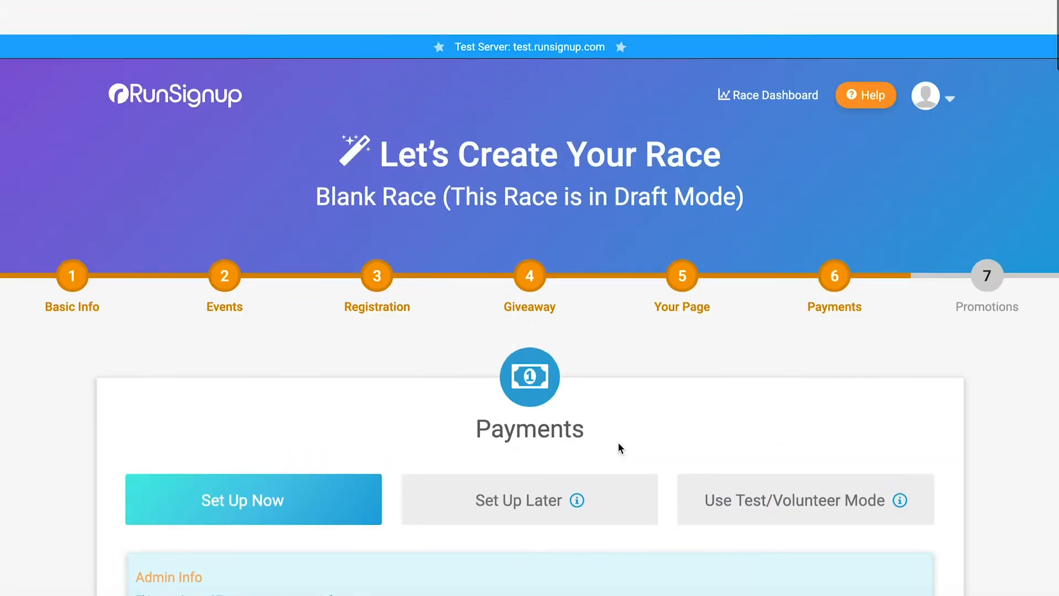
pyautogui.scroll(-1, 618, 447)
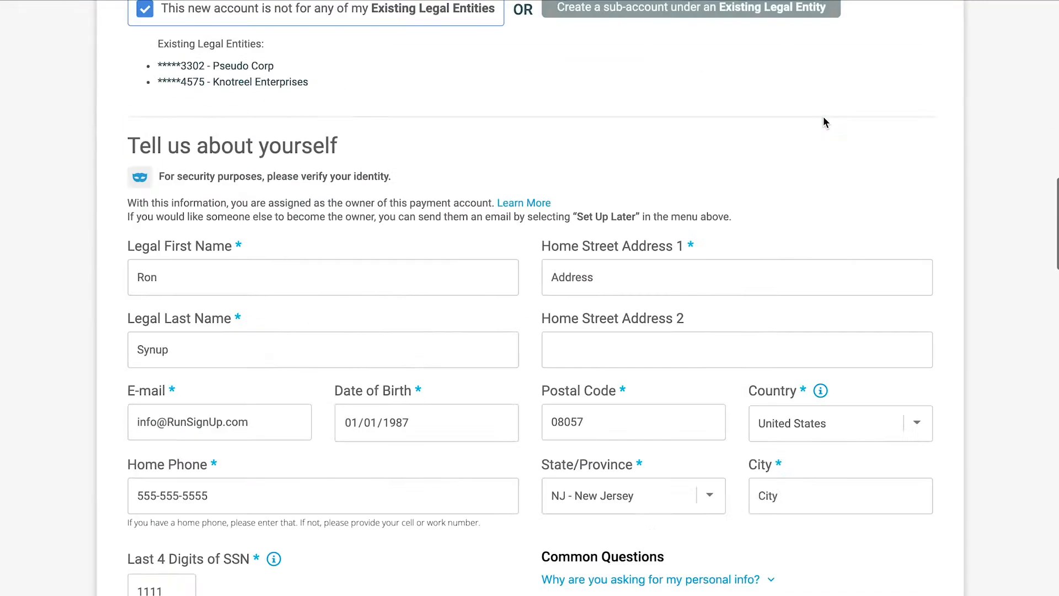
pyautogui.scroll(-10, 823, 122)
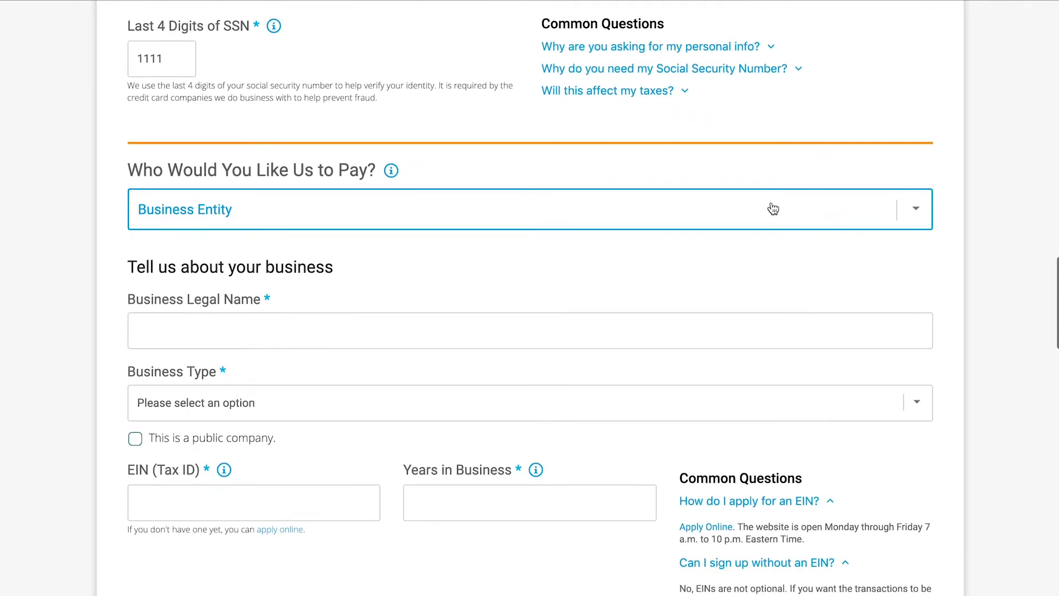
pyautogui.scroll(-2, 634, 278)
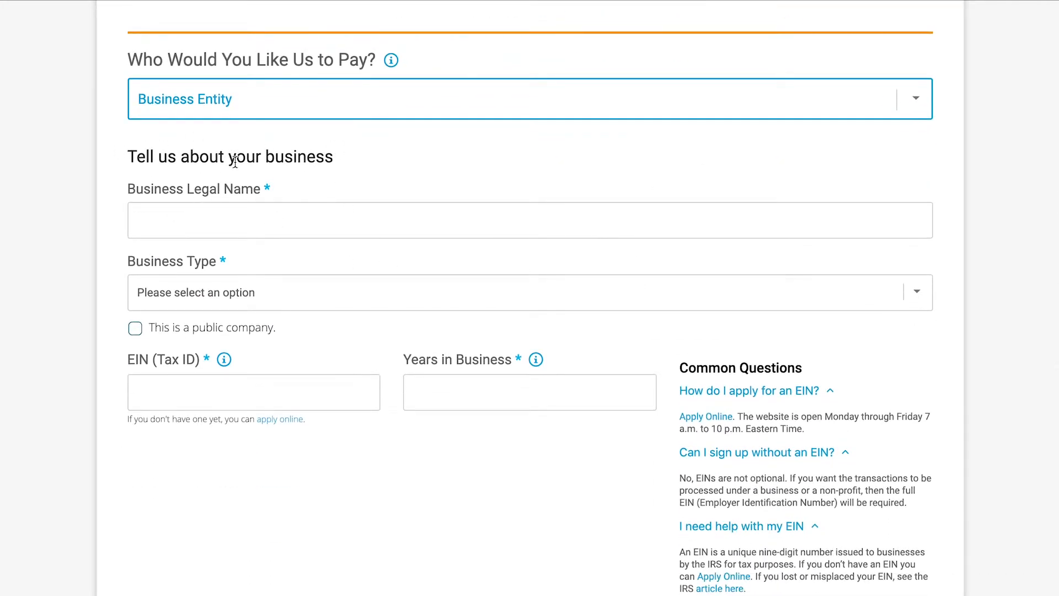
pyautogui.click(285, 218)
pyautogui.write('Nunya')
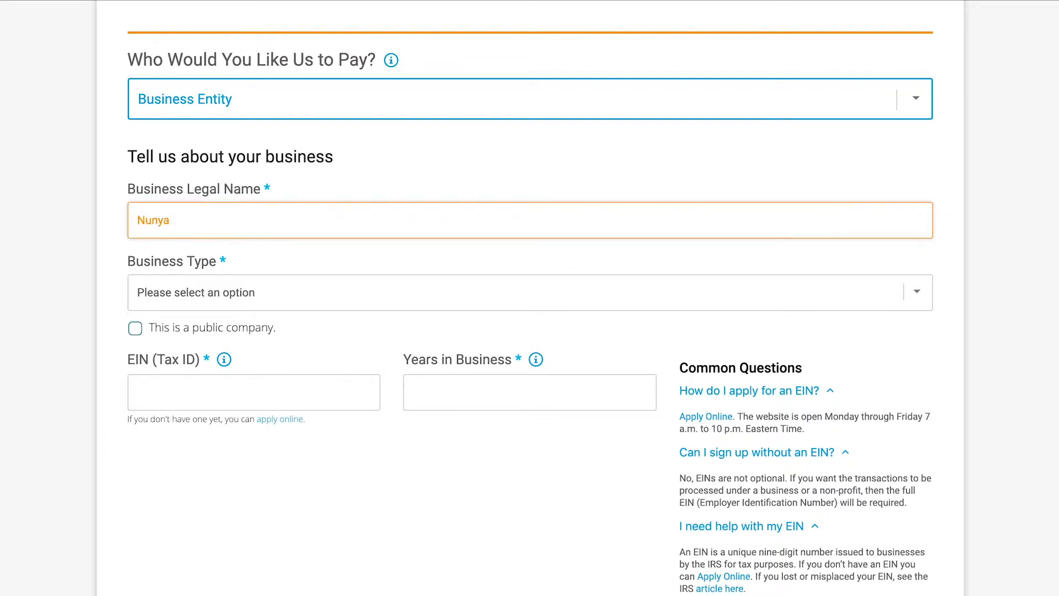
pyautogui.click(309, 292)
pyautogui.click(292, 307)
pyautogui.click(258, 296)
# - Enter the EIN (Tax ID), confirm it by re-entering it, and set the years in business to 2
pyautogui.click(142, 359)
pyautogui.write('123456')
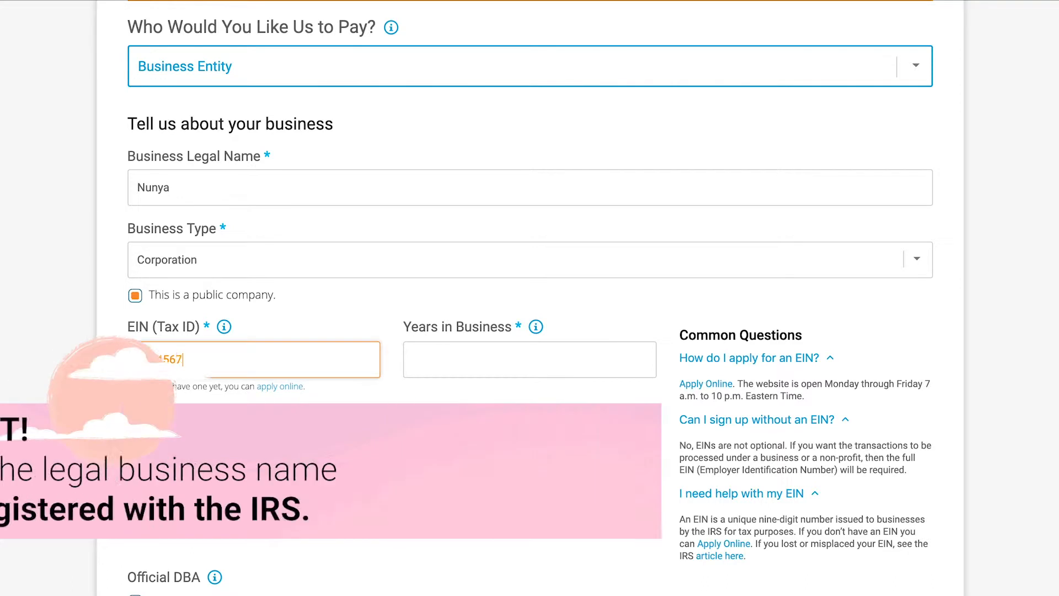
pyautogui.click(346, 322)
pyautogui.write('123456789')
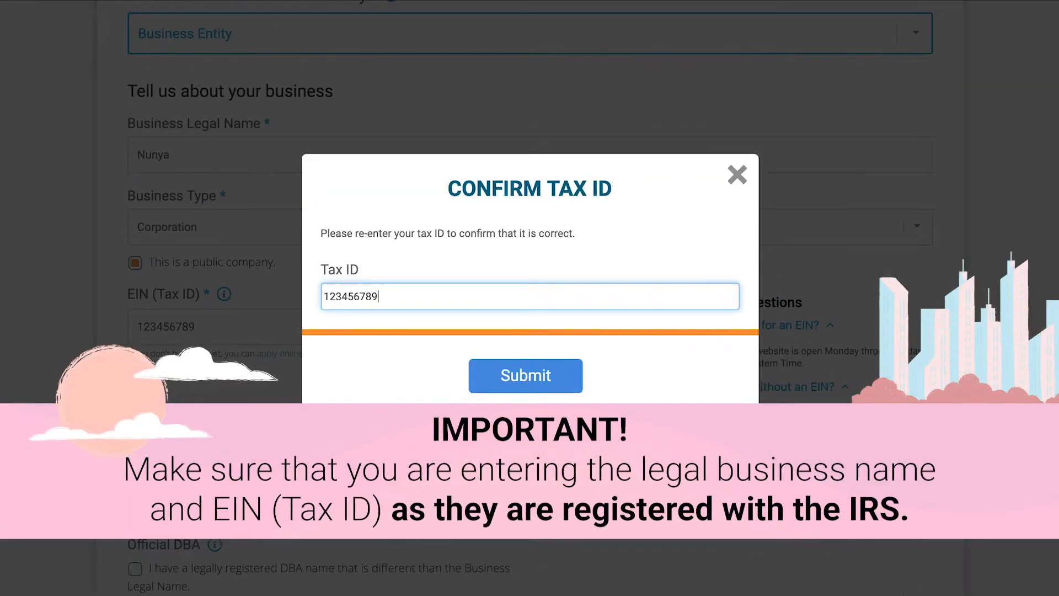
pyautogui.click(557, 387)
pyautogui.click(478, 325)
pyautogui.write('2')
pyautogui.click(551, 399)
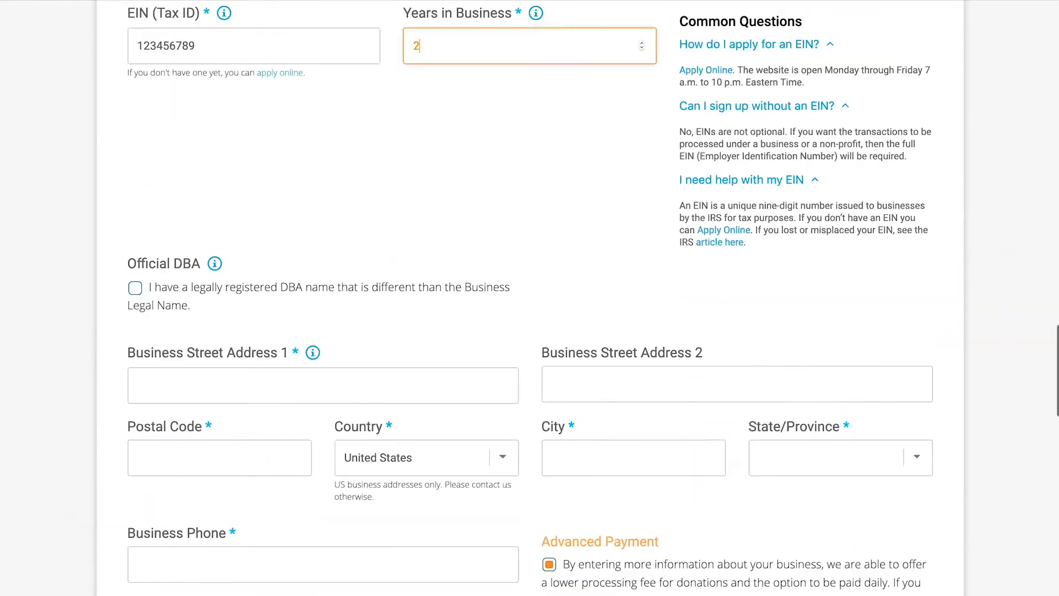
# - Check the Official DBA help note, declare a legally registered DBA name and enter Still Nunya as the DBA
pyautogui.scroll(-1, 197, 347)
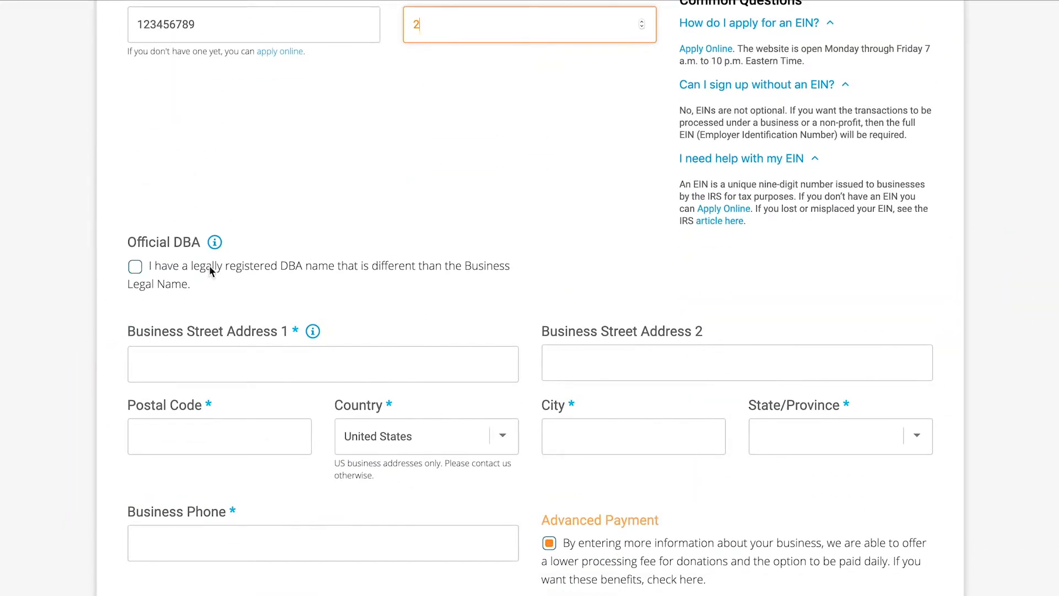
pyautogui.moveTo(214, 243)
pyautogui.scroll(5, 416, 281)
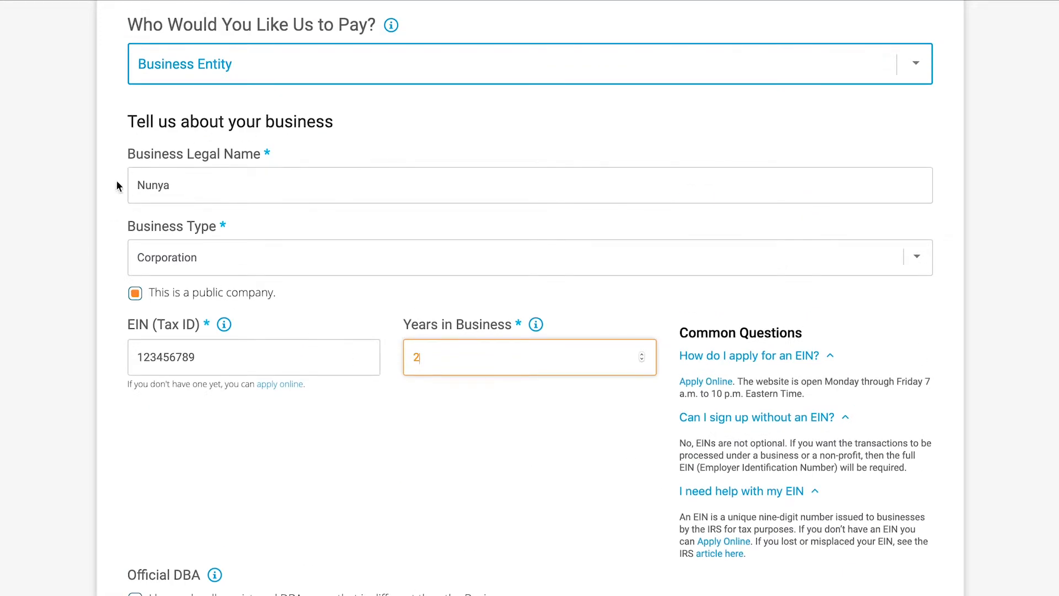
pyautogui.scroll(-5, 262, 174)
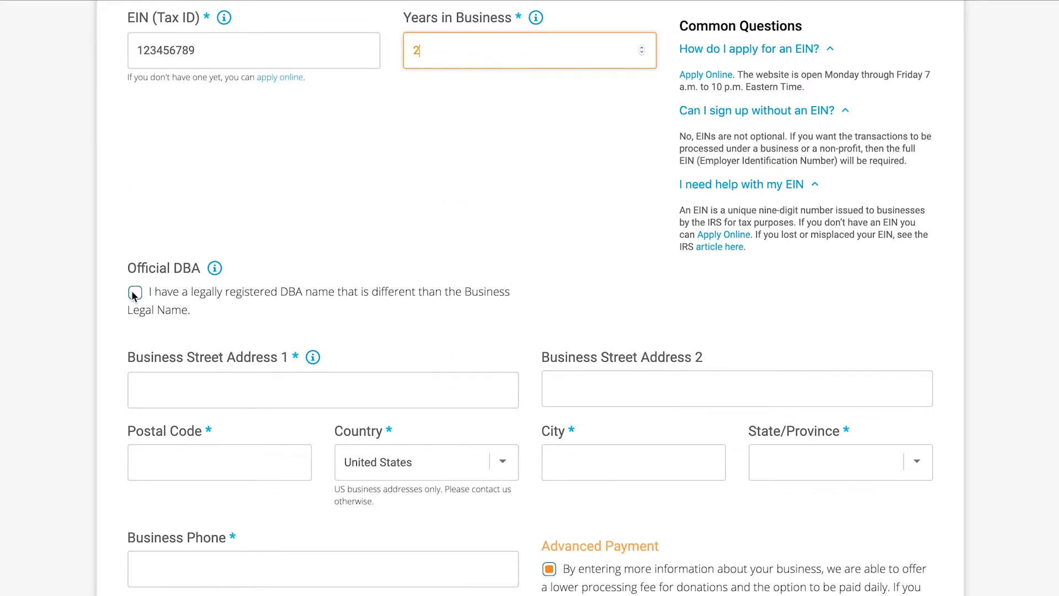
pyautogui.click(135, 293)
pyautogui.scroll(-1, 89, 338)
pyautogui.click(164, 301)
pyautogui.write('Still Nunya')
pyautogui.scroll(-2, 287, 279)
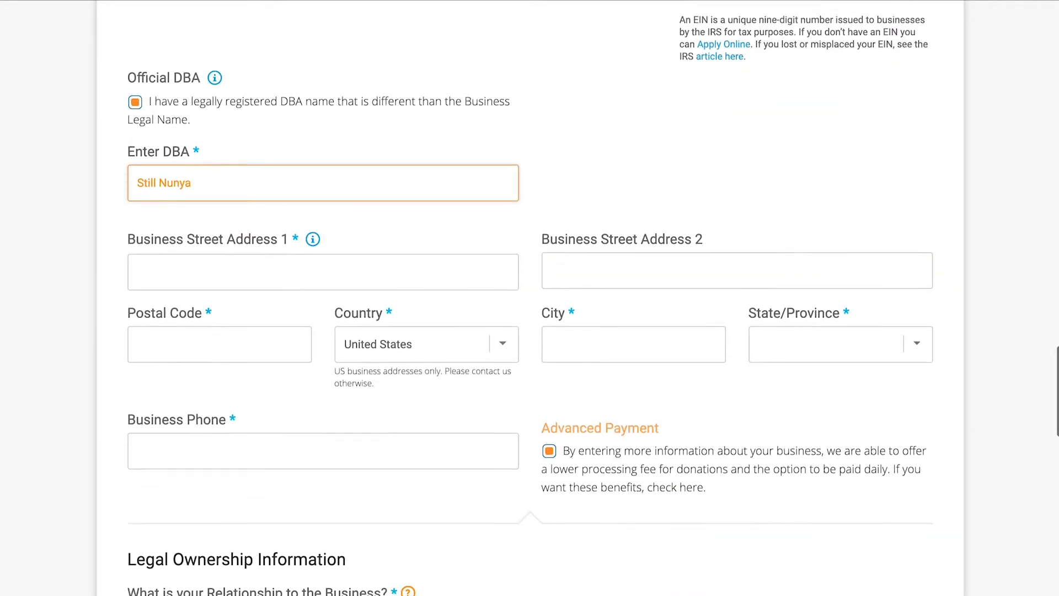
# - Enter the street address and postal code of the business
pyautogui.click(247, 270)
pyautogui.write('123 Hidden Road')
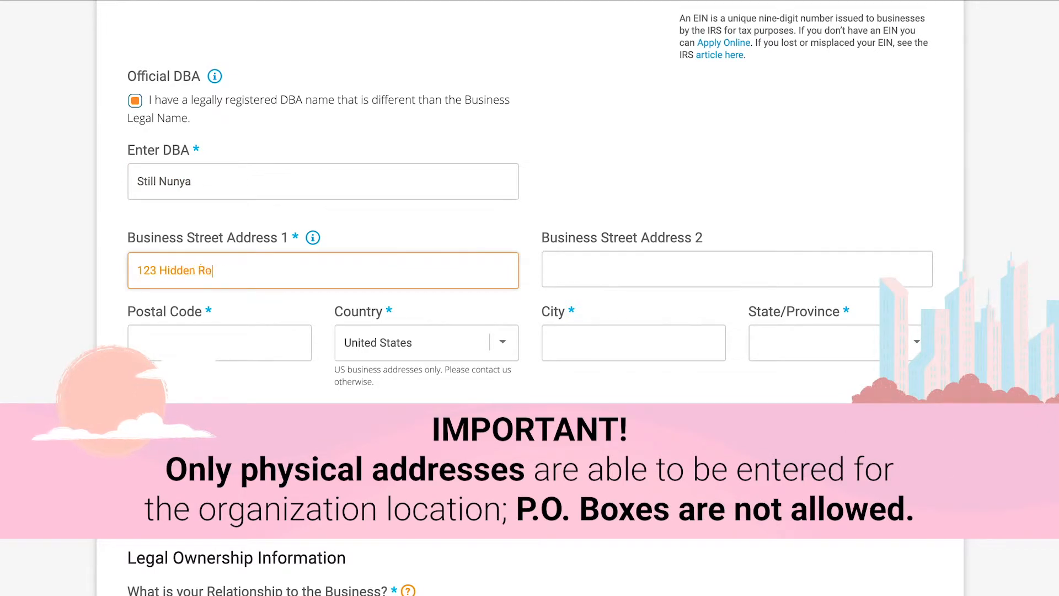
pyautogui.click(155, 337)
pyautogui.write('12345')
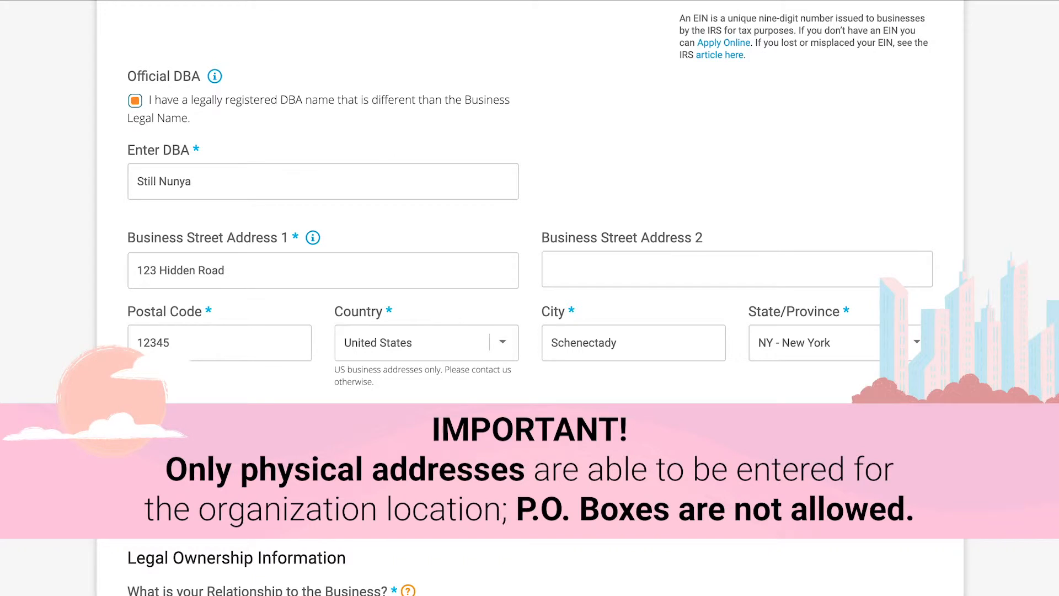
# - Set How Would You Like to Get Paid to Direct Deposit and review the bank account and check mailing address fields
pyautogui.scroll(-15, 530, 297)
pyautogui.scroll(-5, 529, 298)
pyautogui.click(190, 284)
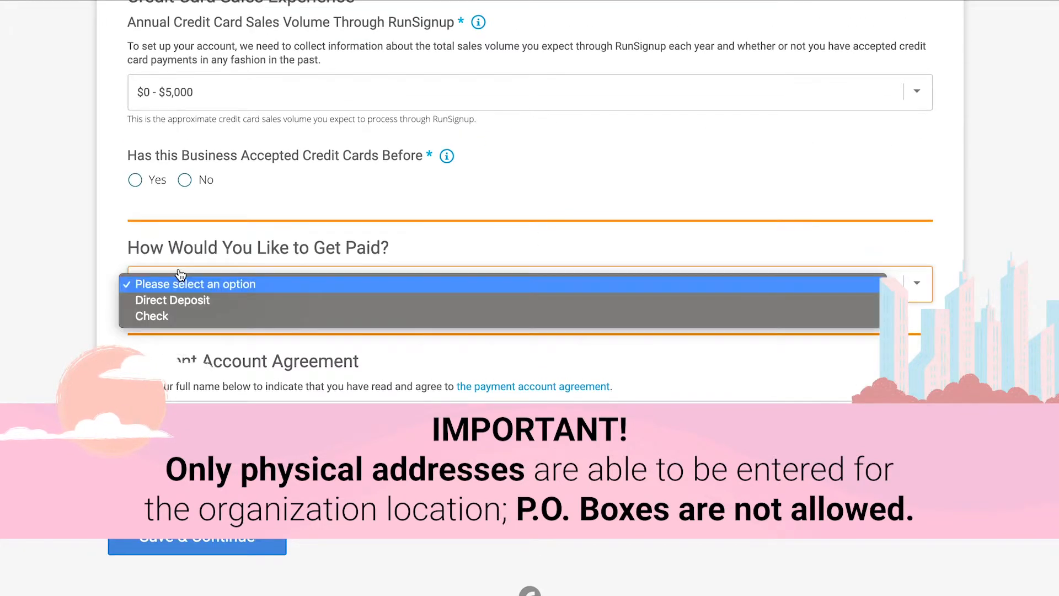
pyautogui.click(190, 300)
pyautogui.scroll(4, 108, 371)
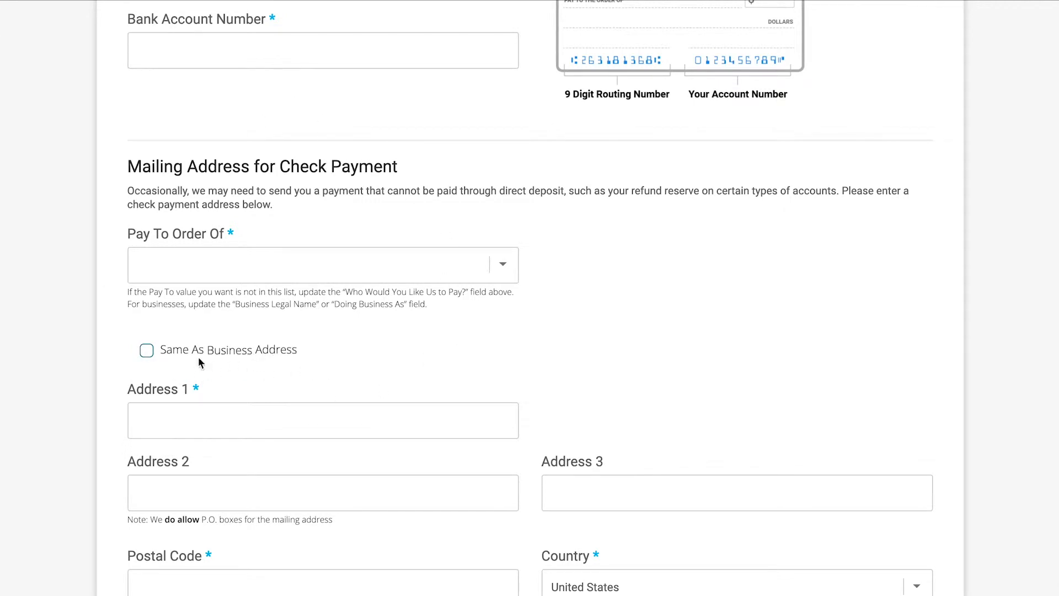
pyautogui.scroll(-4, 197, 363)
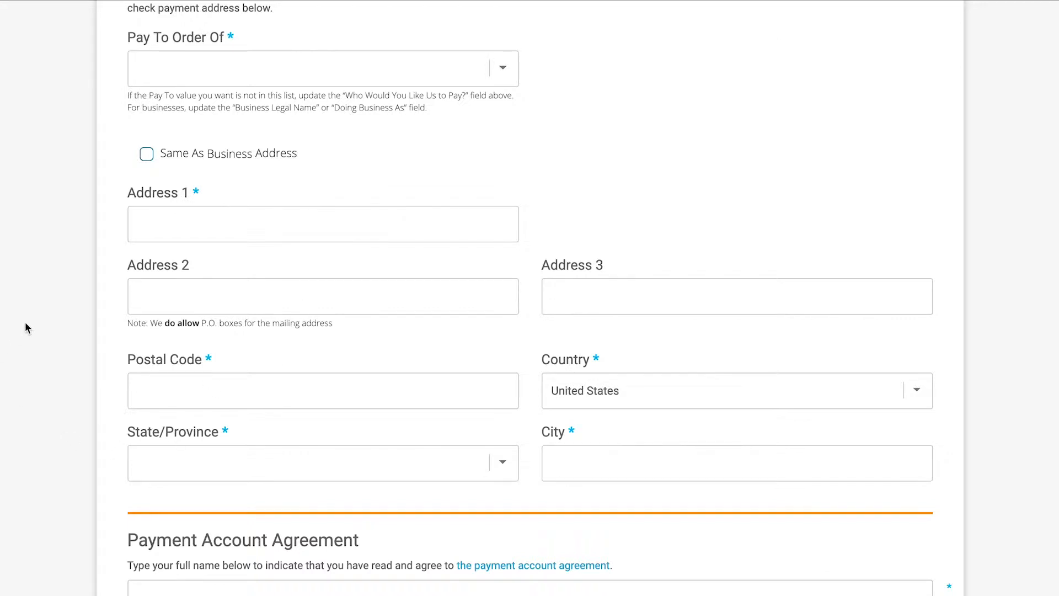
# - Turn the Advanced Payment option off and back on to compare the information it requires
pyautogui.scroll(15, 24, 325)
pyautogui.scroll(6, 25, 323)
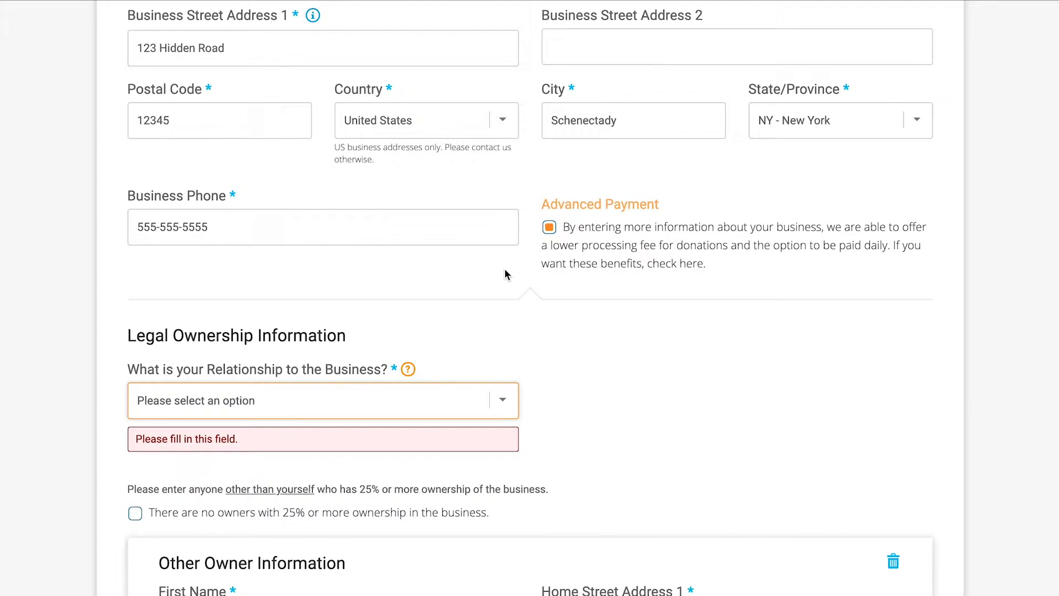
pyautogui.click(549, 226)
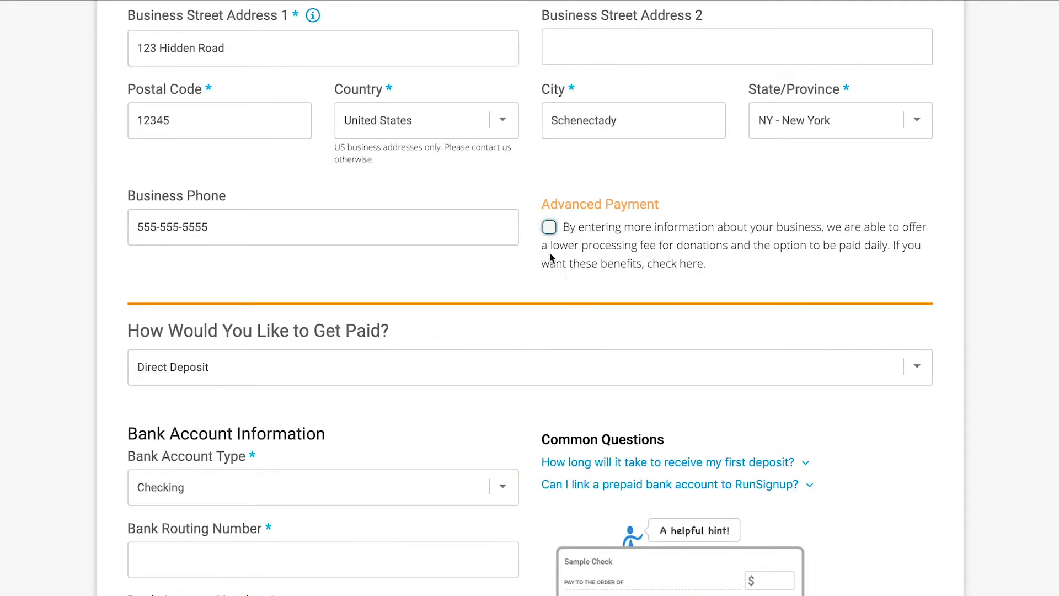
pyautogui.click(551, 229)
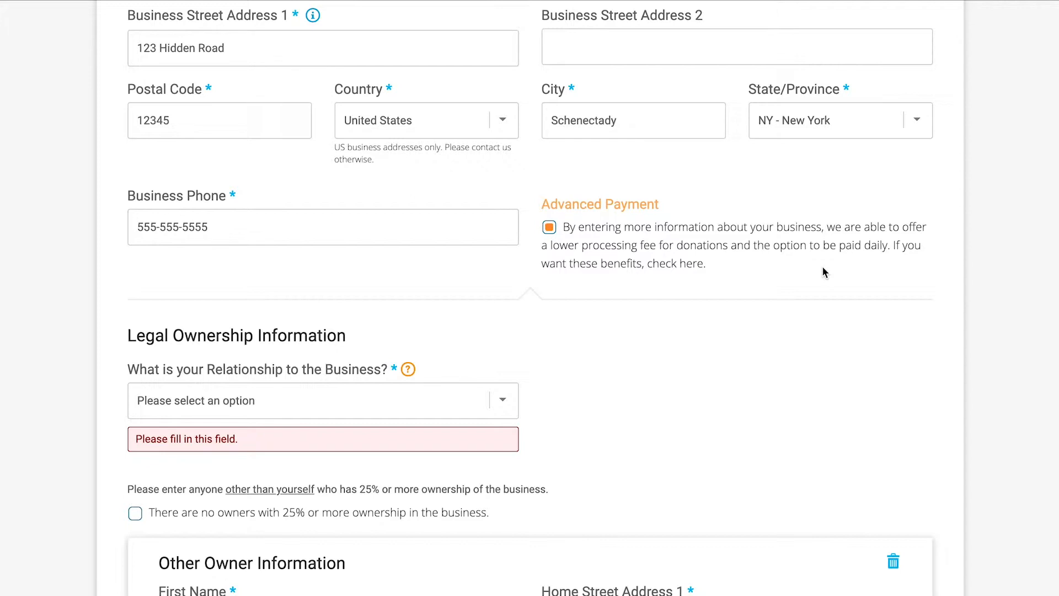
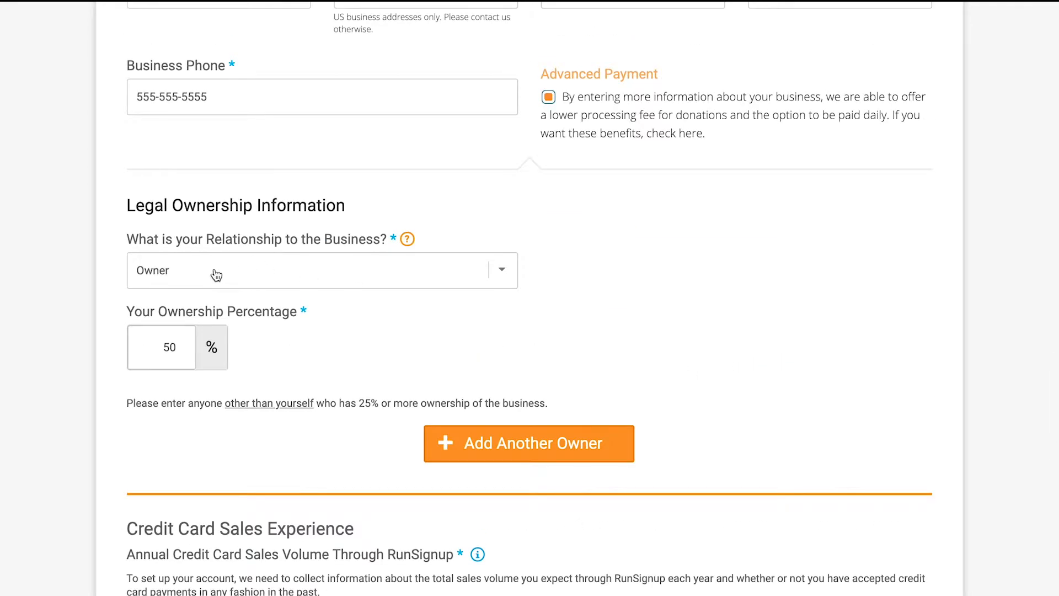
# - Set the relationship to the business to Officer and look over the available employee titles
pyautogui.click(187, 278)
pyautogui.click(176, 307)
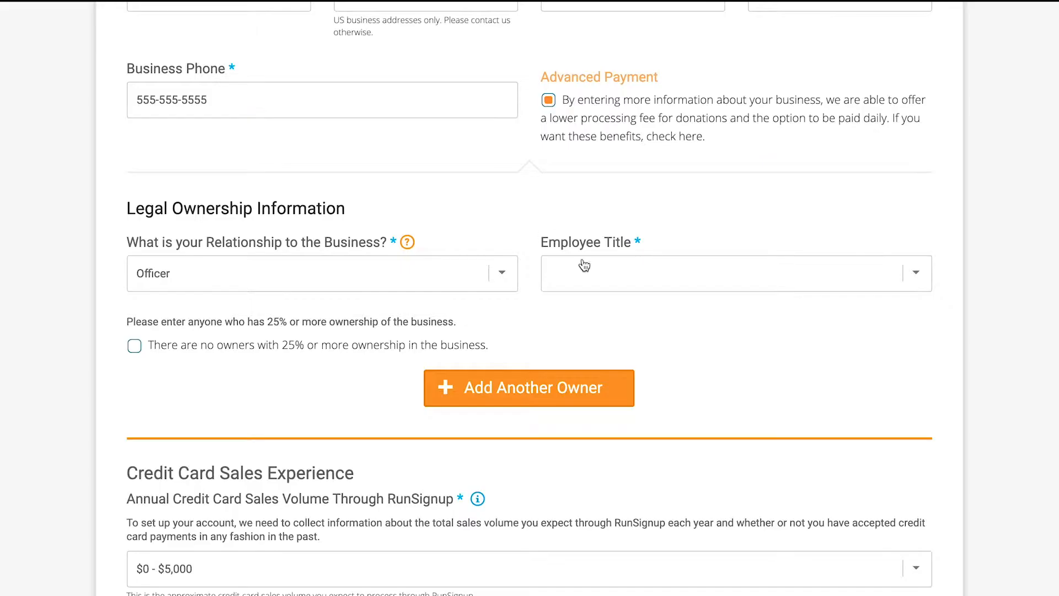
pyautogui.click(583, 264)
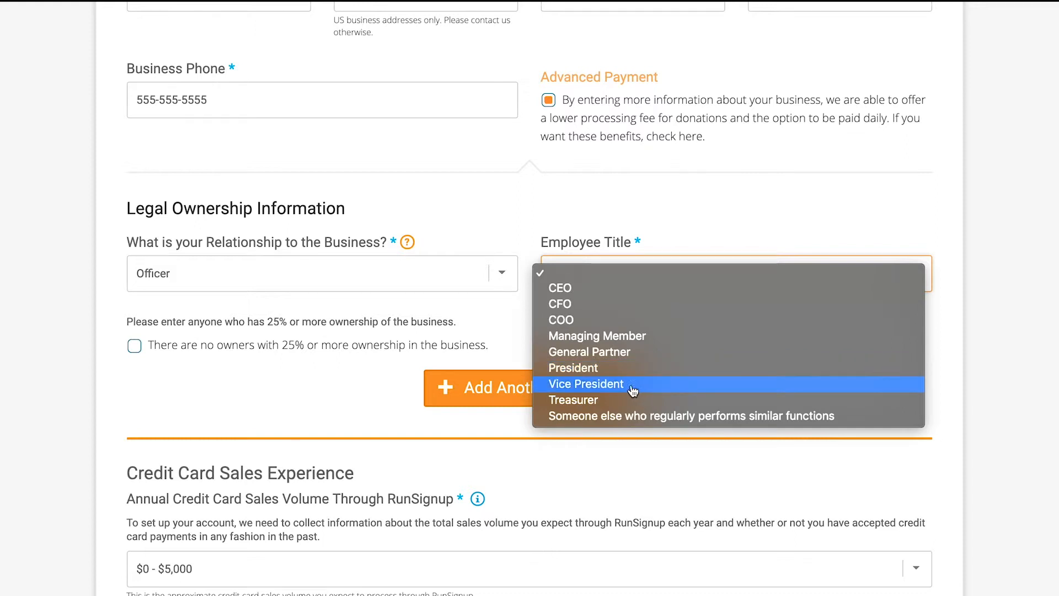
pyautogui.scroll(20, 510, 223)
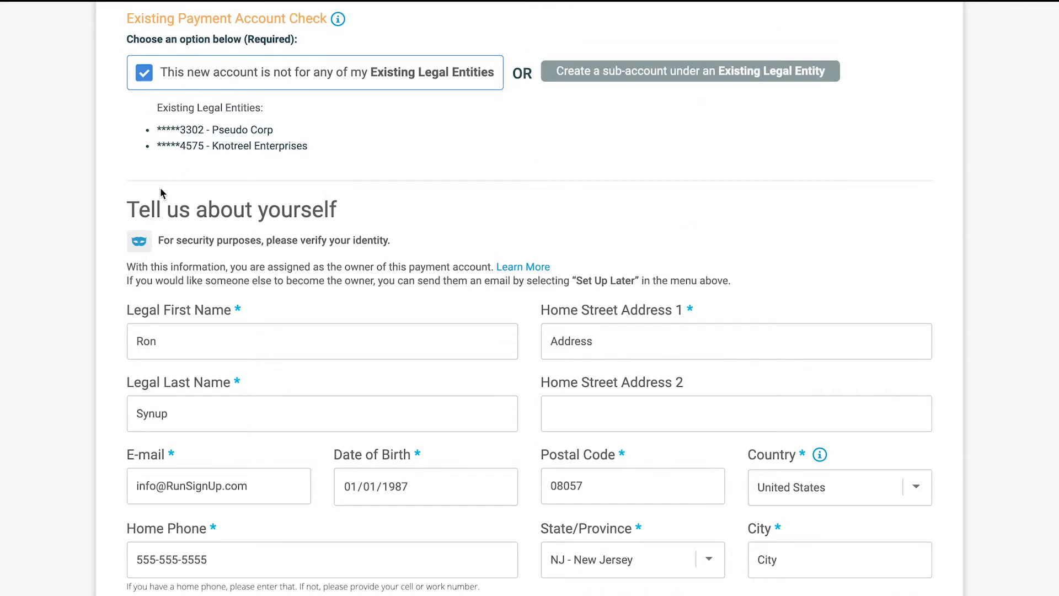
pyautogui.scroll(-20, 221, 238)
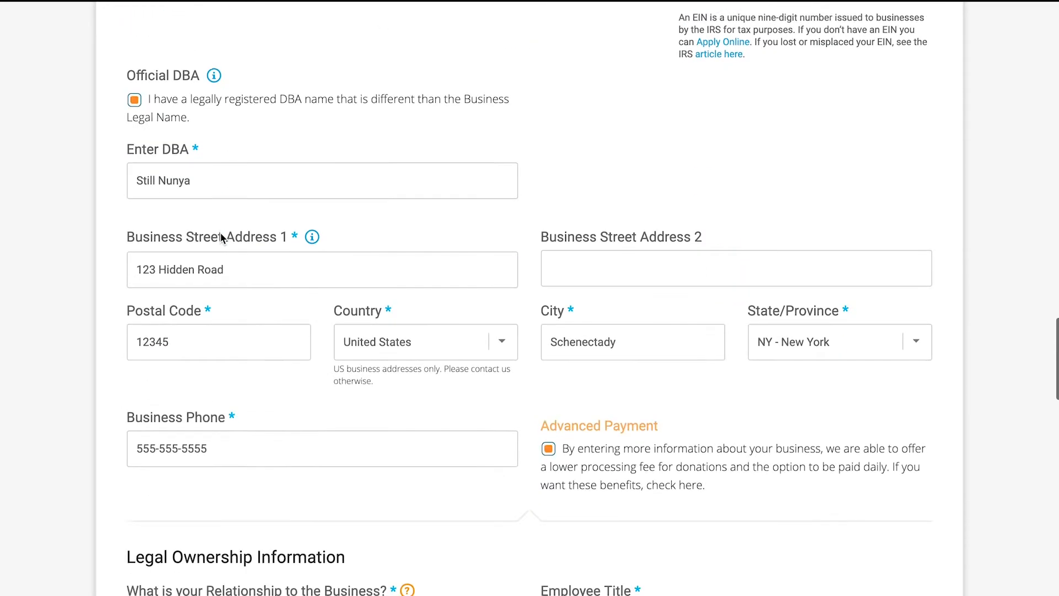
pyautogui.scroll(-2, 220, 239)
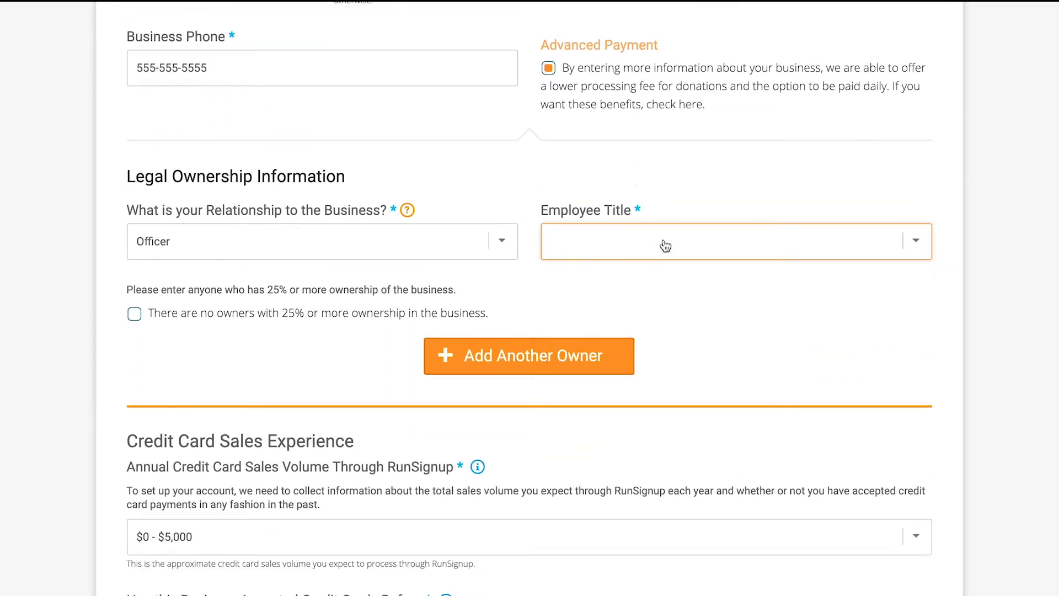
# - Try the employee title Someone else who regularly performs similar functions, and set the title to Managing Member instead
pyautogui.click(615, 241)
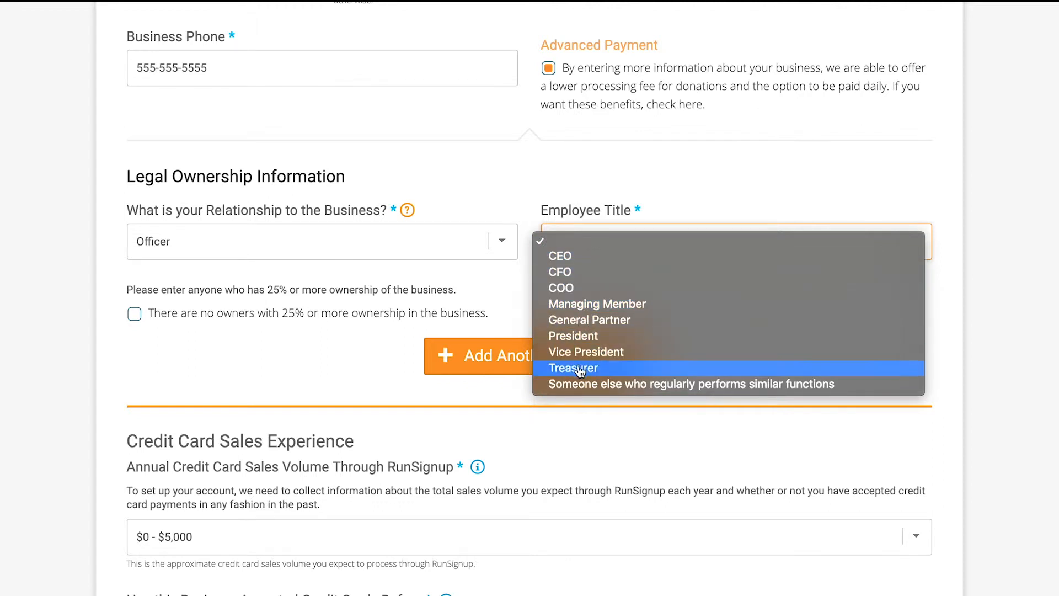
pyautogui.click(700, 386)
pyautogui.click(595, 285)
pyautogui.click(568, 251)
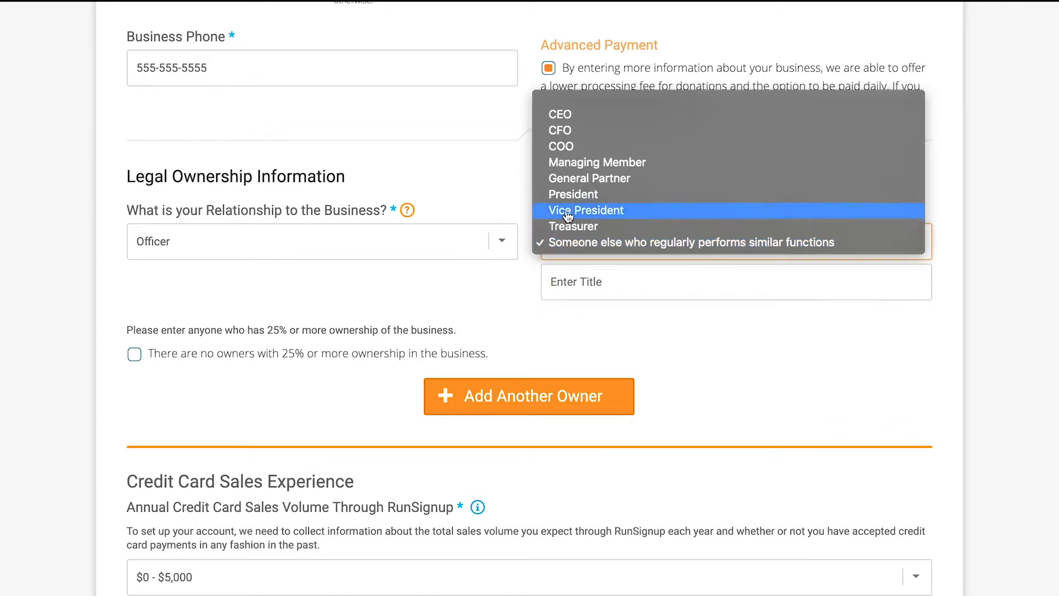
pyautogui.click(598, 161)
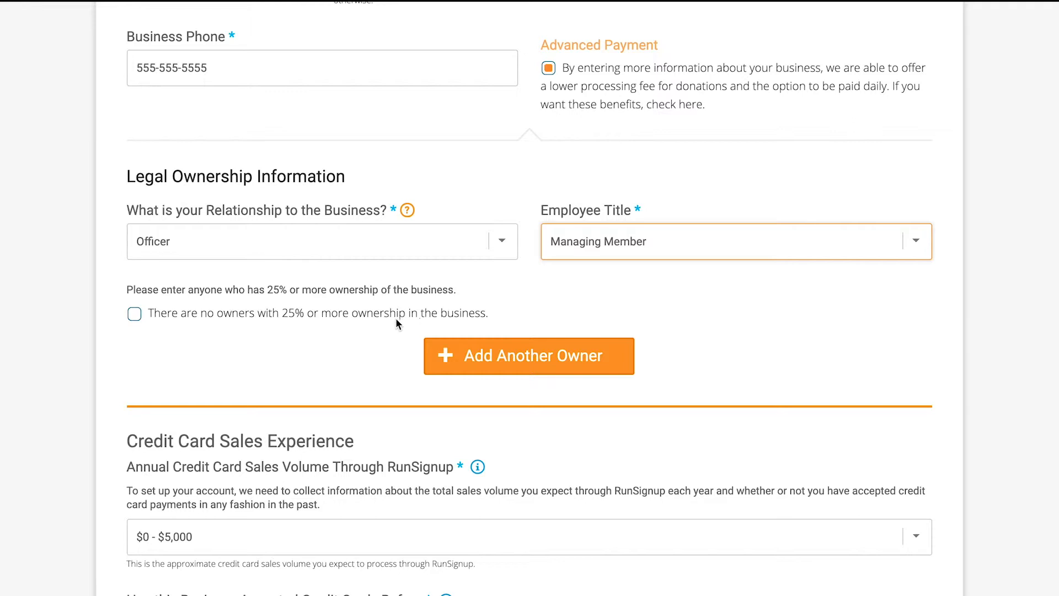
# - Turn the declaration of no owners with 25% or more on and off, and add another owner entry to review its fields
pyautogui.click(139, 318)
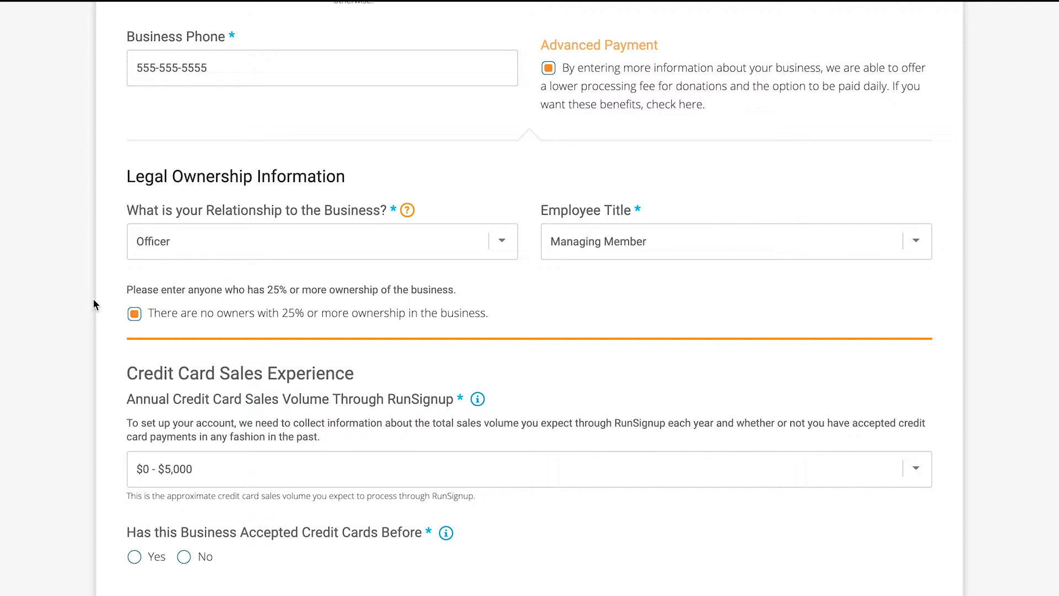
pyautogui.click(132, 314)
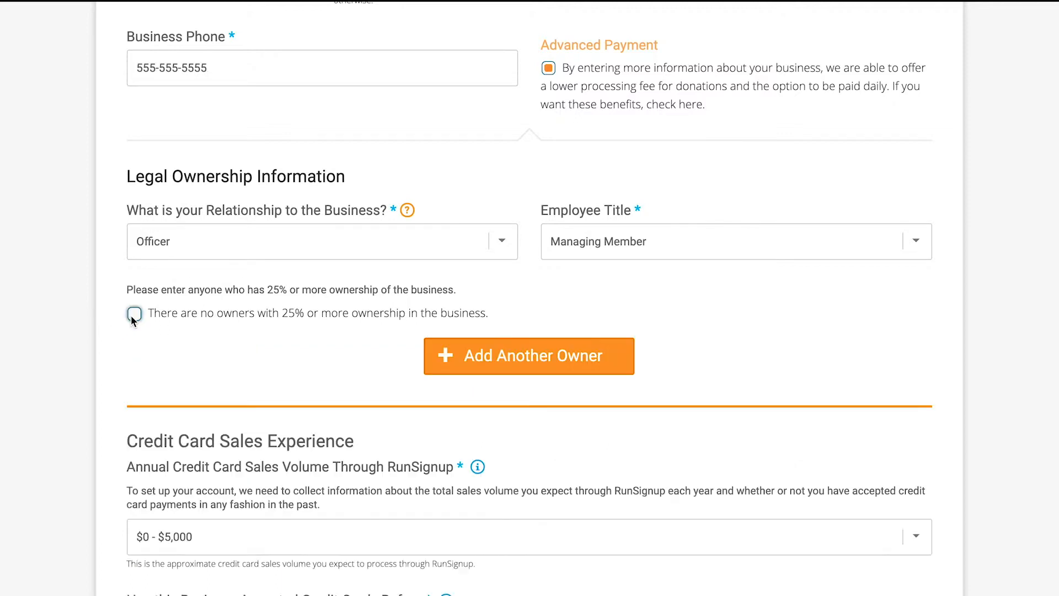
pyautogui.scroll(-3, 130, 316)
pyautogui.click(453, 210)
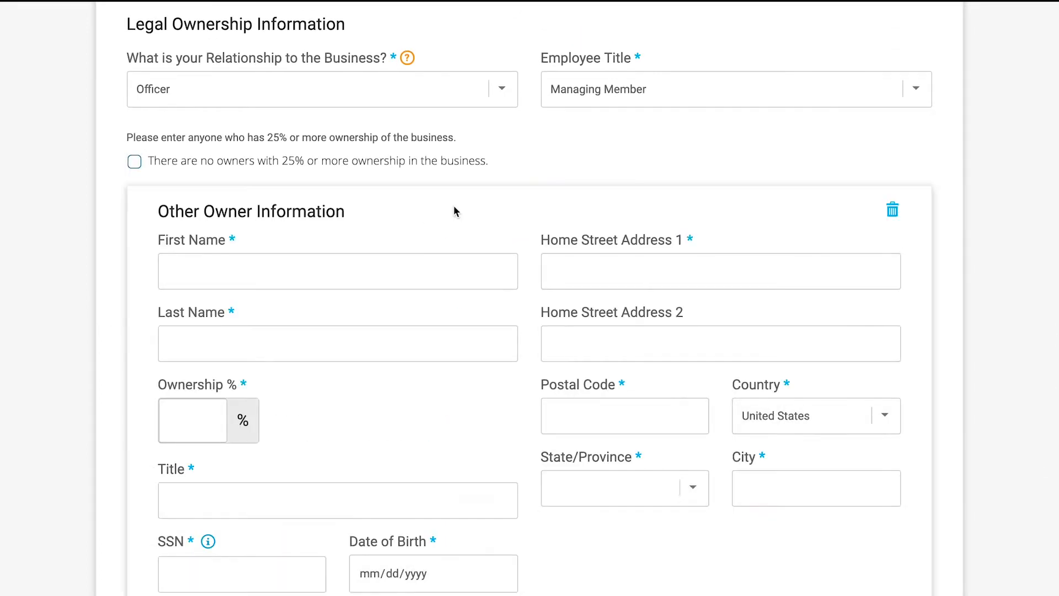
pyautogui.scroll(-2, 453, 211)
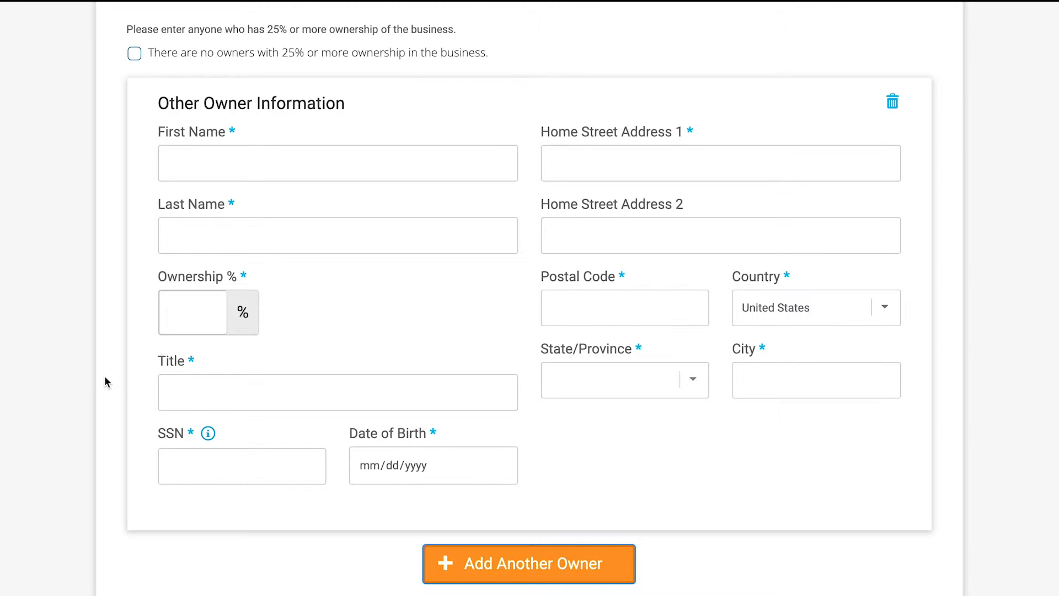
pyautogui.scroll(-3, 104, 377)
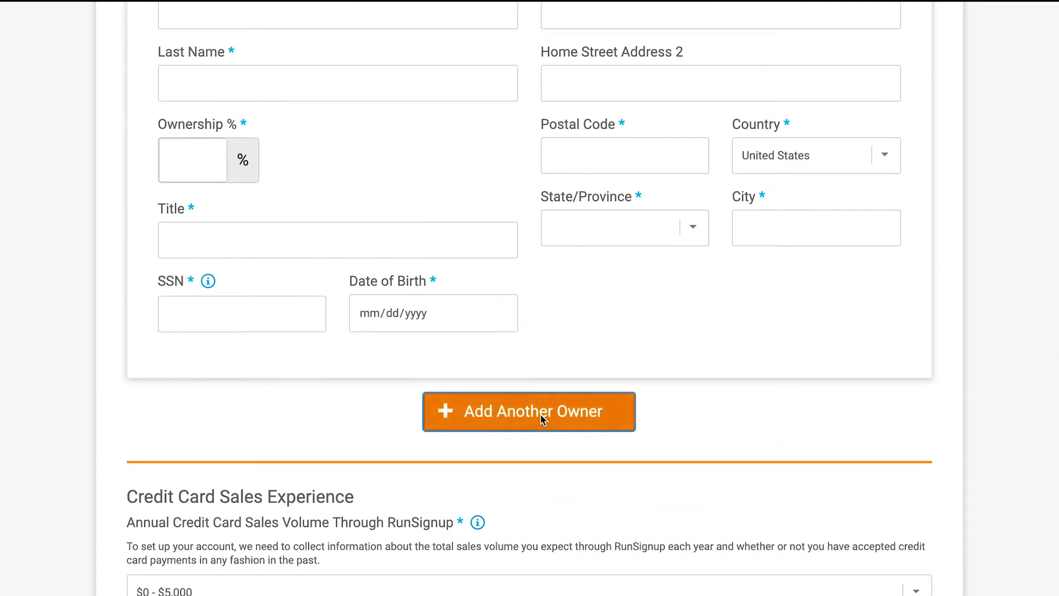
# - Add a second other-owner entry and remove both owner entries from the legal ownership information
pyautogui.click(542, 418)
pyautogui.scroll(-3, 540, 416)
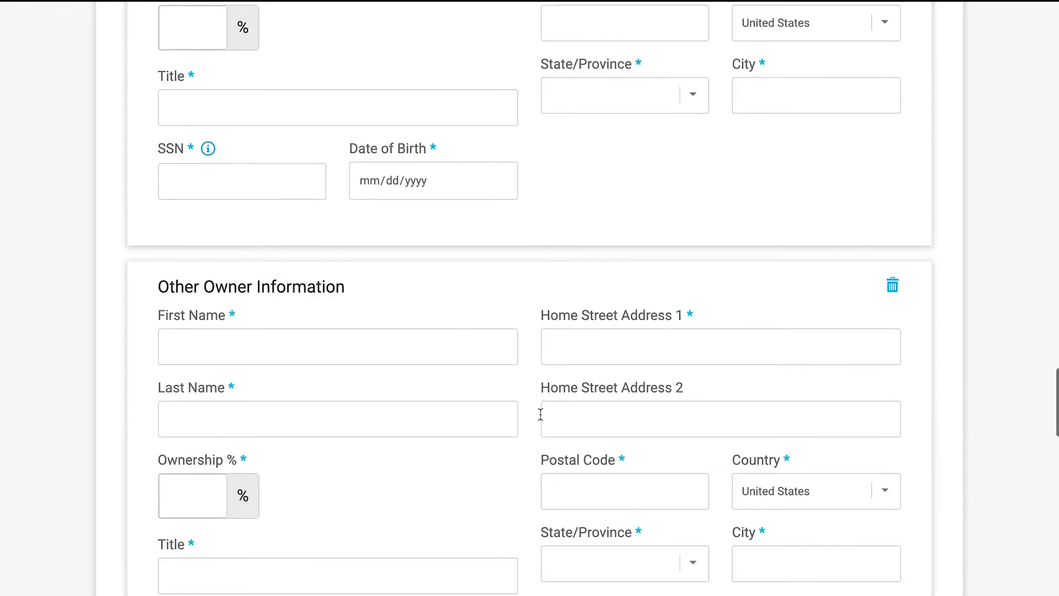
pyautogui.click(892, 291)
pyautogui.scroll(8, 891, 288)
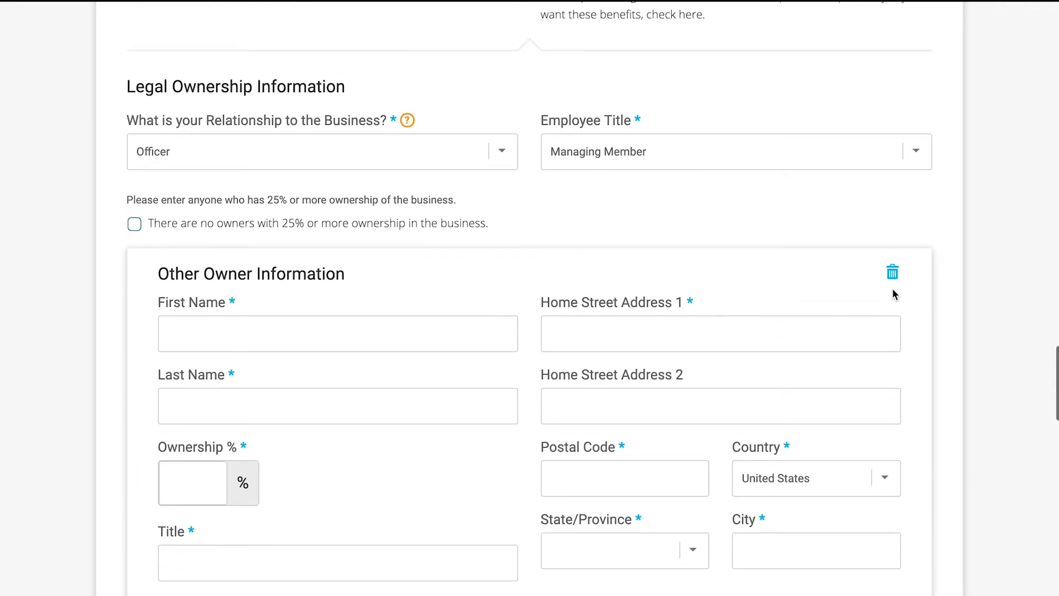
pyautogui.click(892, 273)
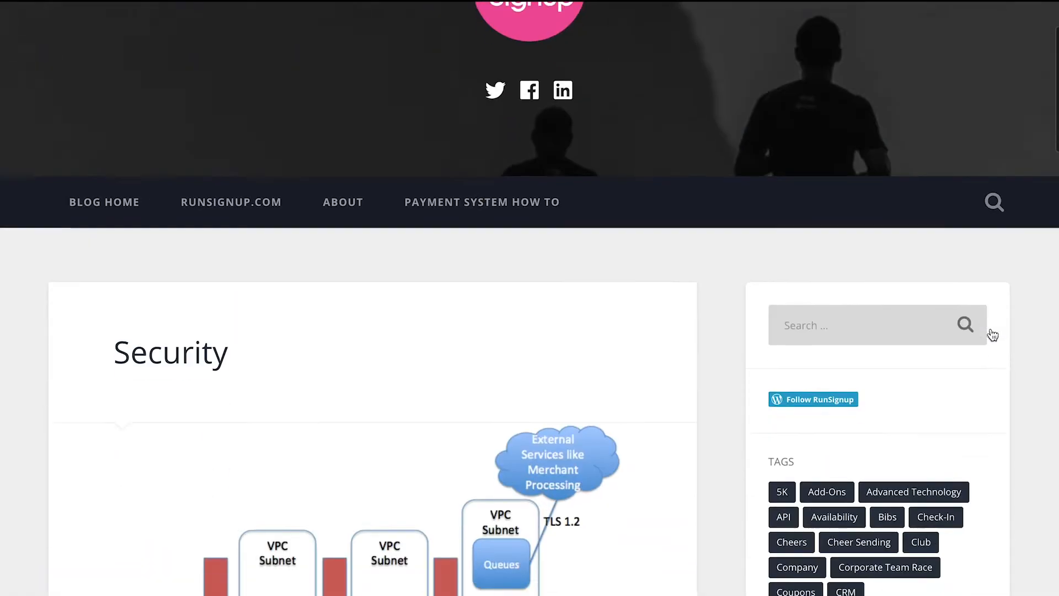
pyautogui.scroll(-10, 993, 334)
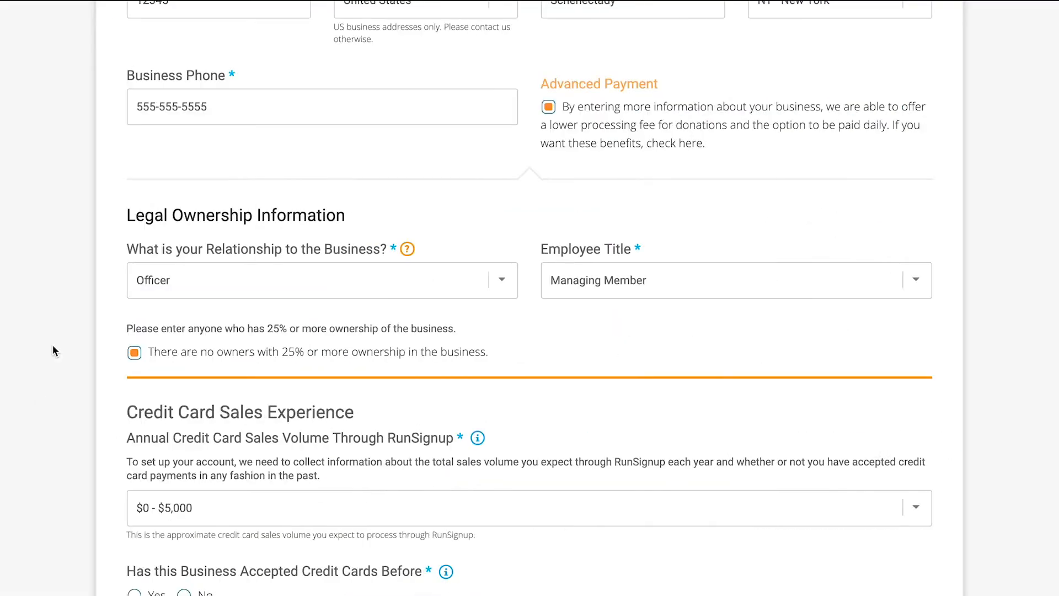
# - Set Who Would You Like Us to Pay to 501c(3) Charities and Other Non-Profit Organizations
pyautogui.scroll(10, 52, 344)
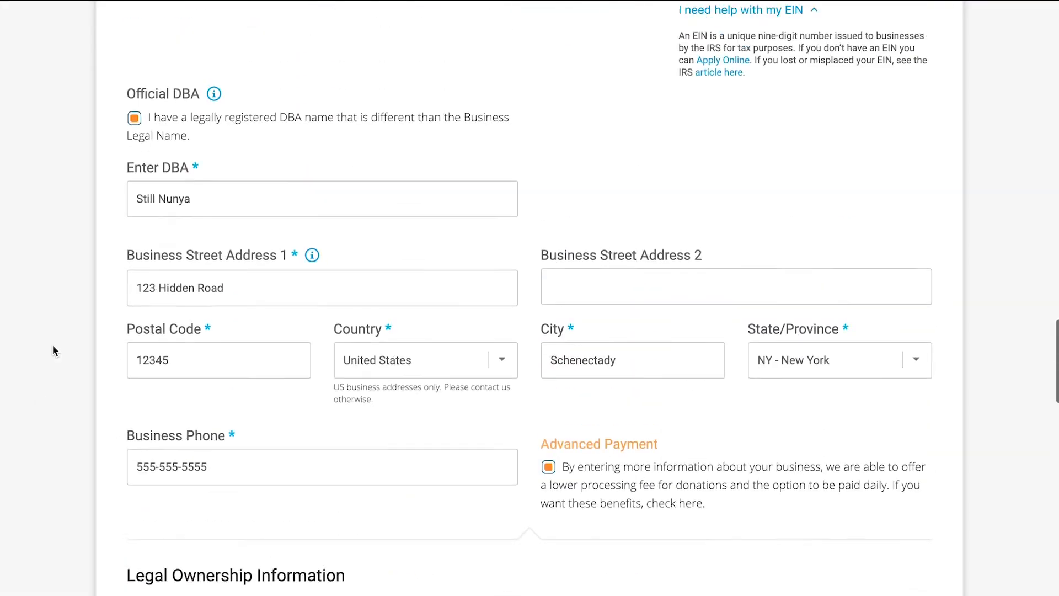
pyautogui.scroll(7, 52, 345)
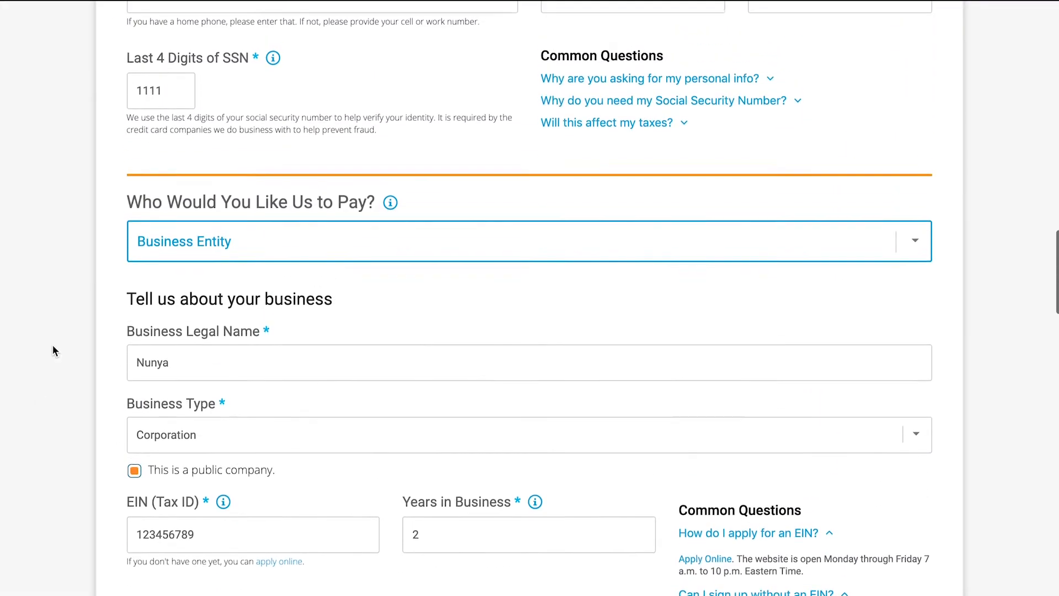
pyautogui.click(148, 239)
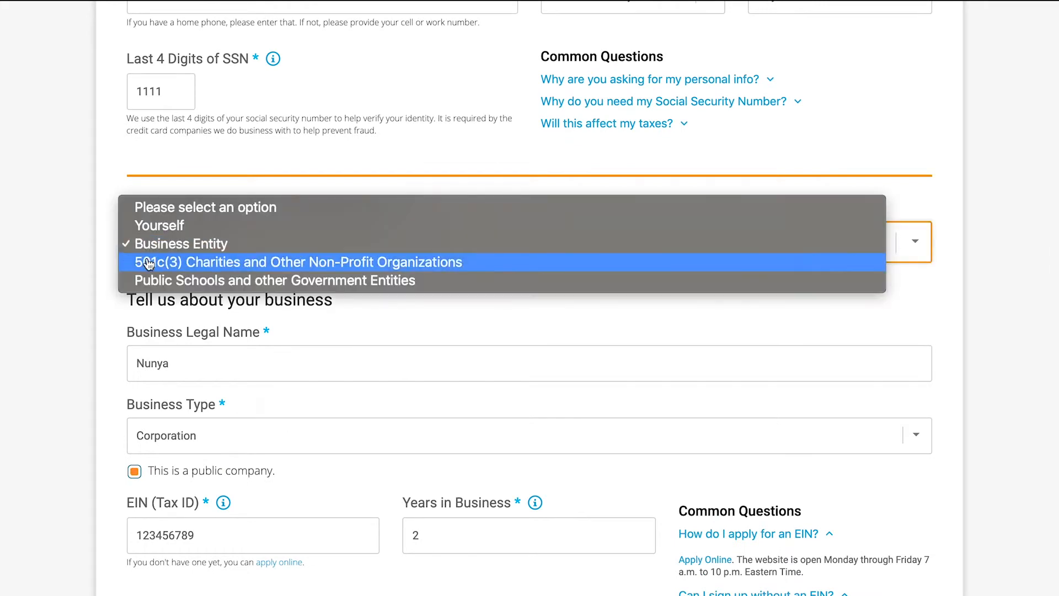
pyautogui.click(345, 263)
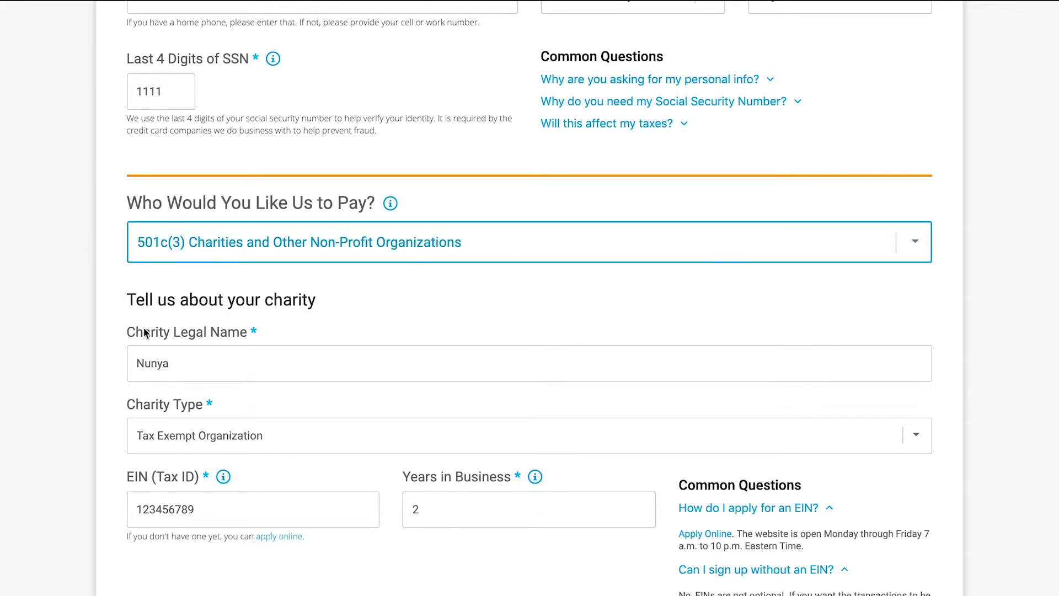
# - Review the charity version of the form, from legal name and EIN through the address, Advanced Payment and legal ownership fields
pyautogui.scroll(-5, 218, 318)
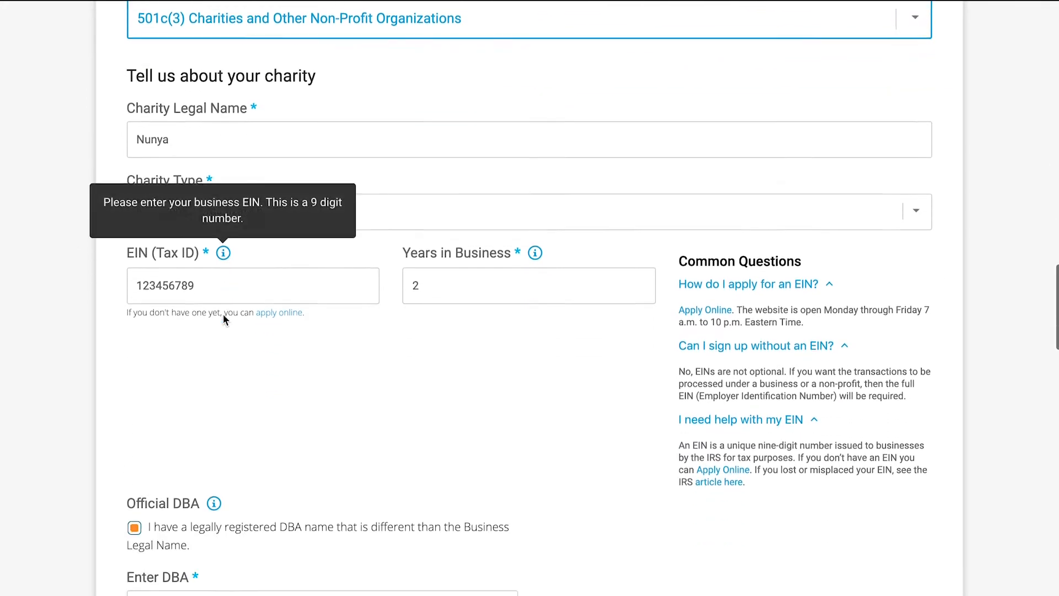
pyautogui.scroll(-5, 365, 348)
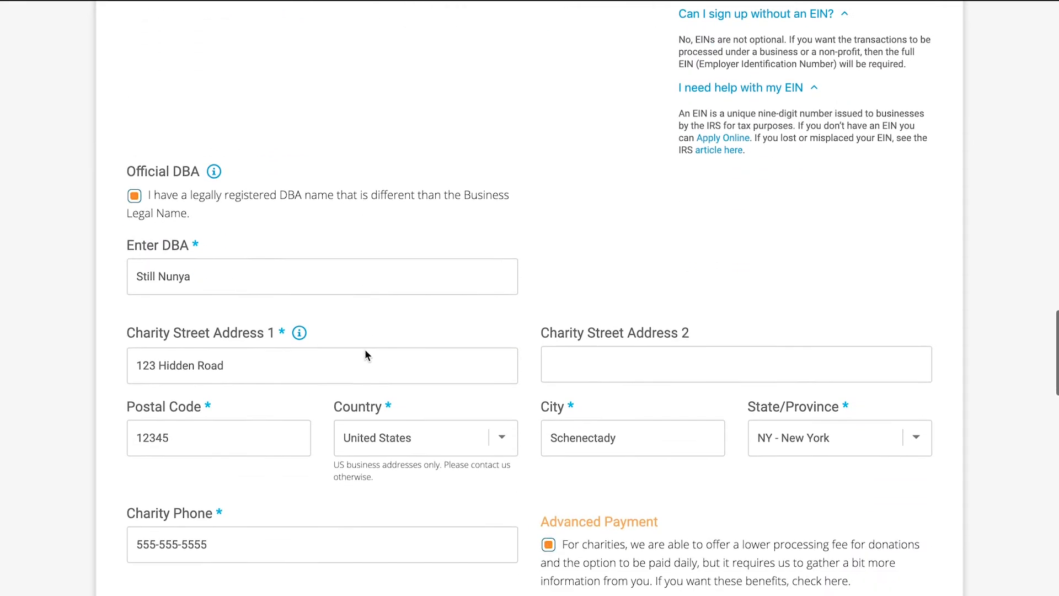
pyautogui.scroll(-1, 365, 349)
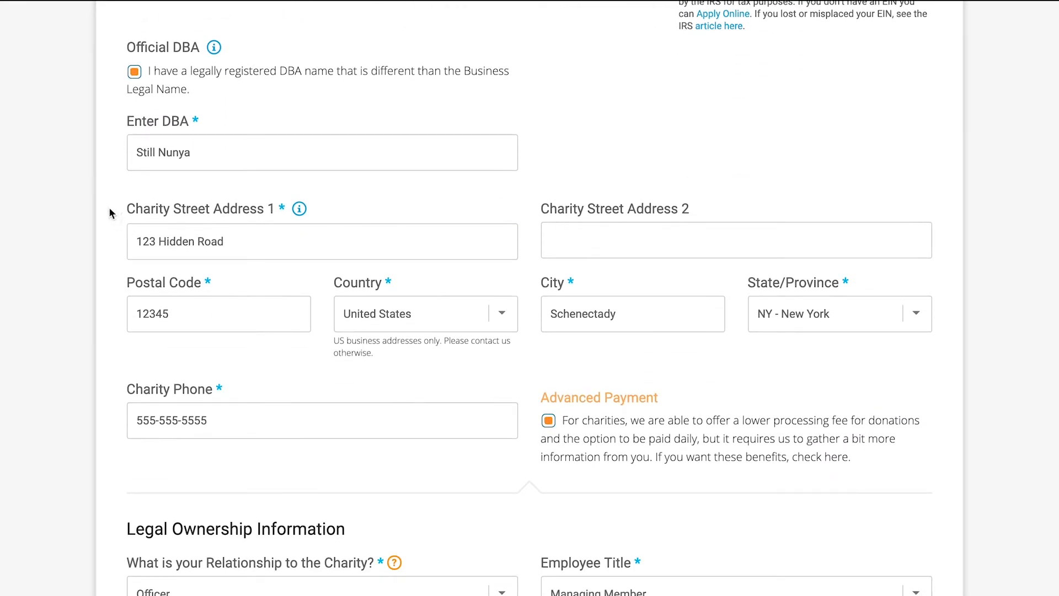
pyautogui.scroll(-2, 81, 266)
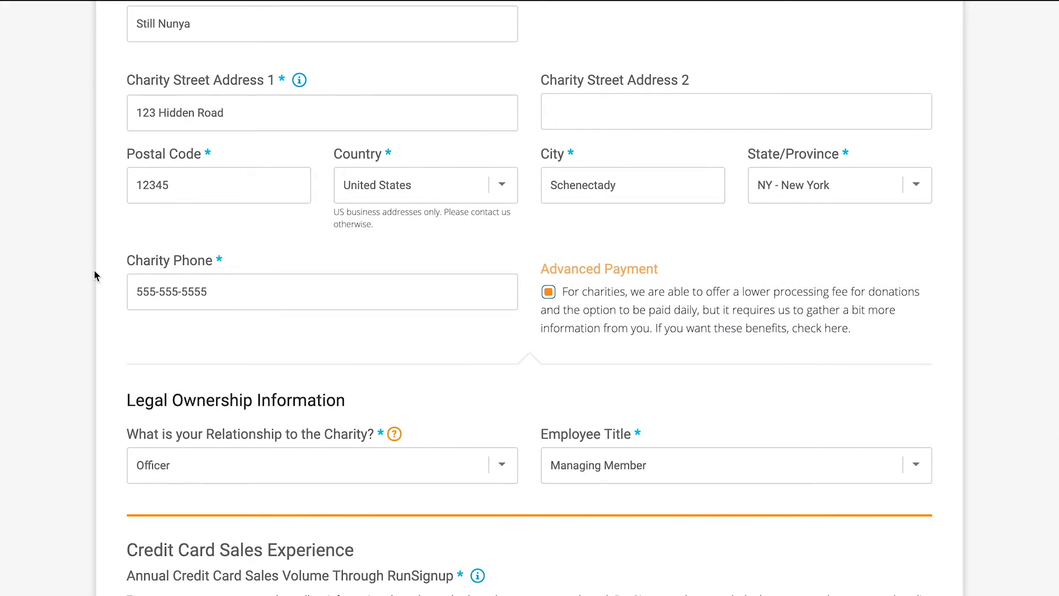
pyautogui.scroll(-2, 91, 283)
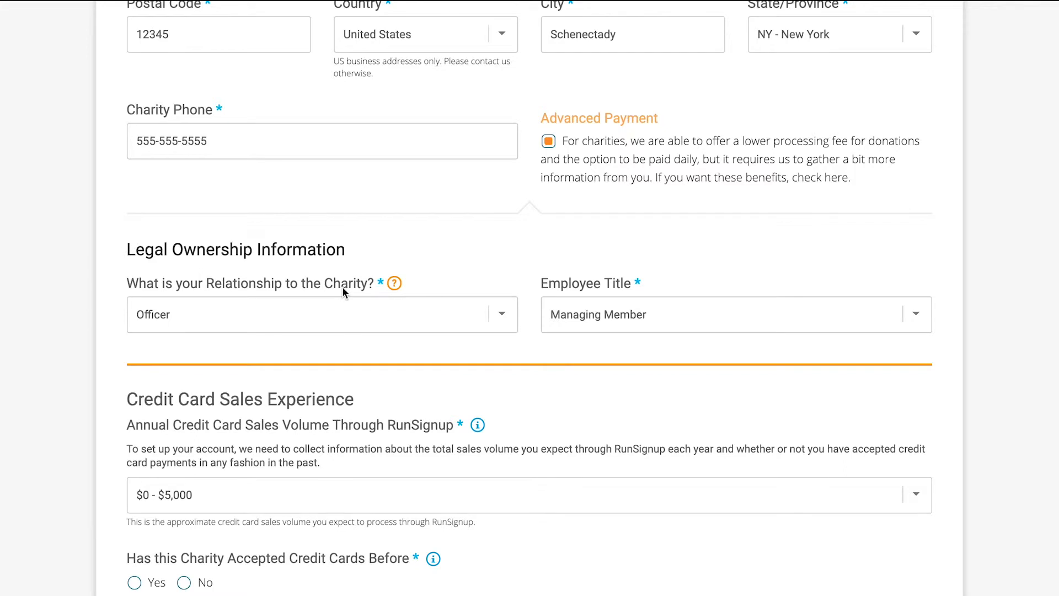
pyautogui.scroll(15, 122, 345)
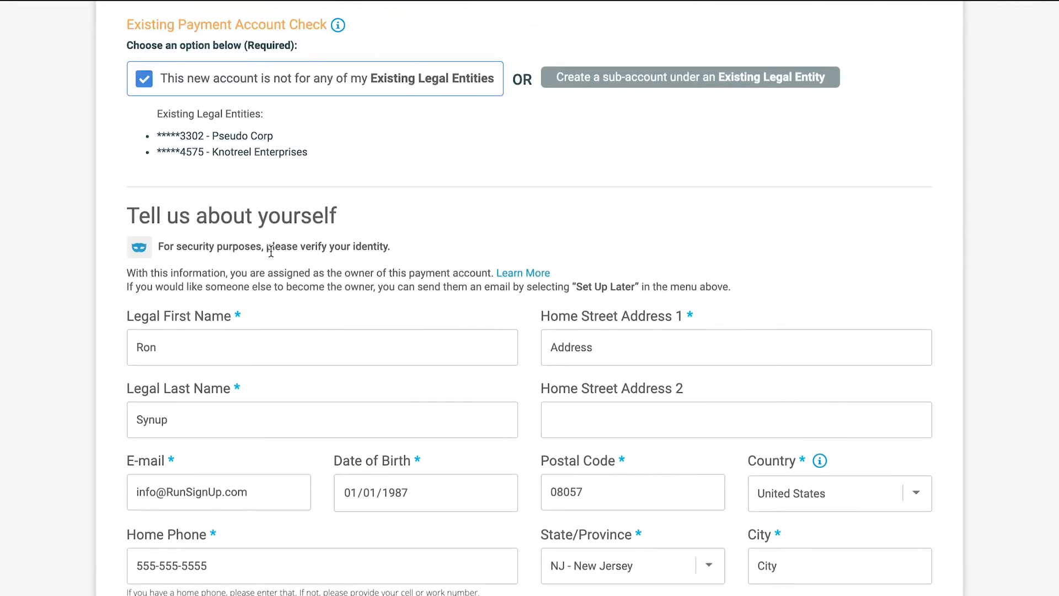
pyautogui.scroll(-10, 165, 216)
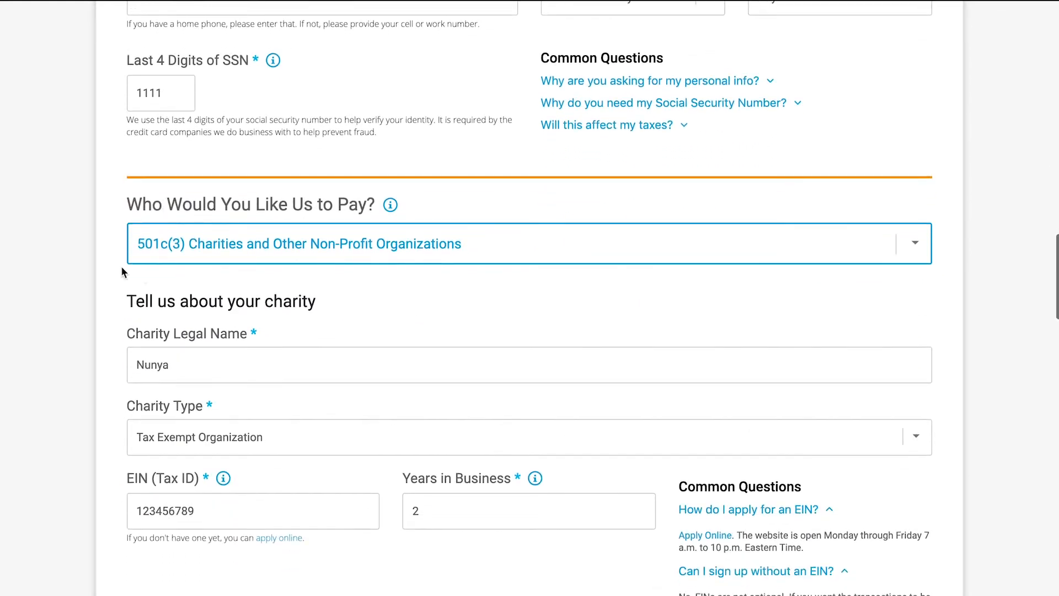
pyautogui.scroll(-15, 212, 305)
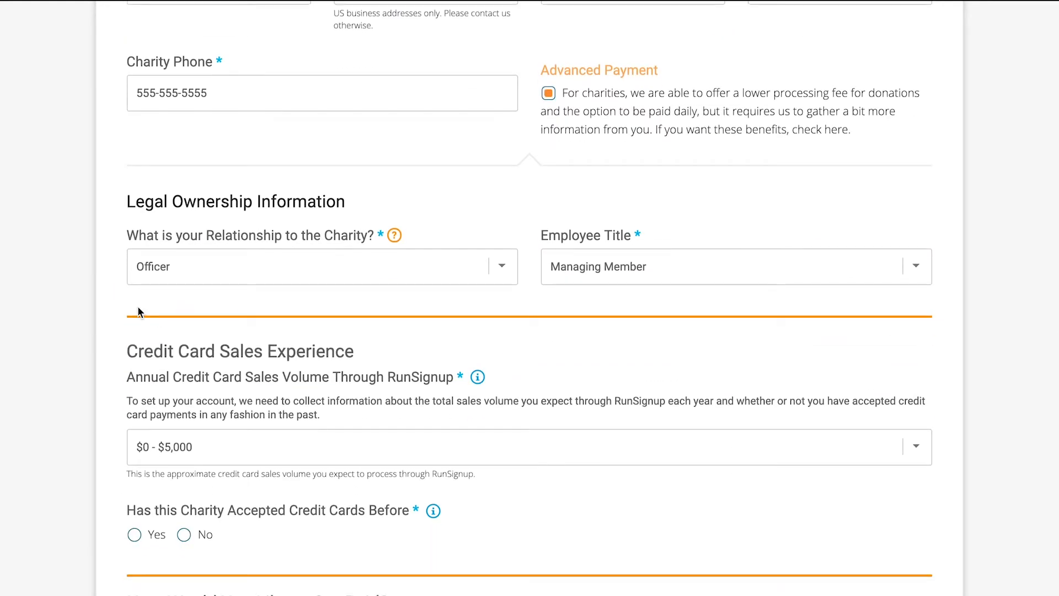
# - Check which relationship and employee title options are available for a charity, keeping Officer and Managing Member selected
pyautogui.click(504, 272)
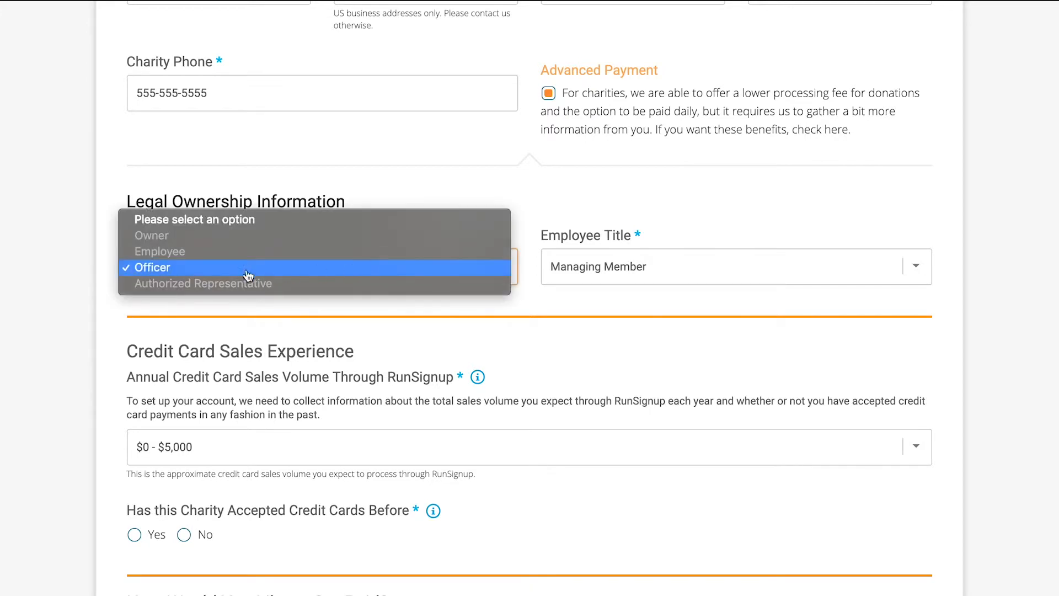
pyautogui.click(152, 270)
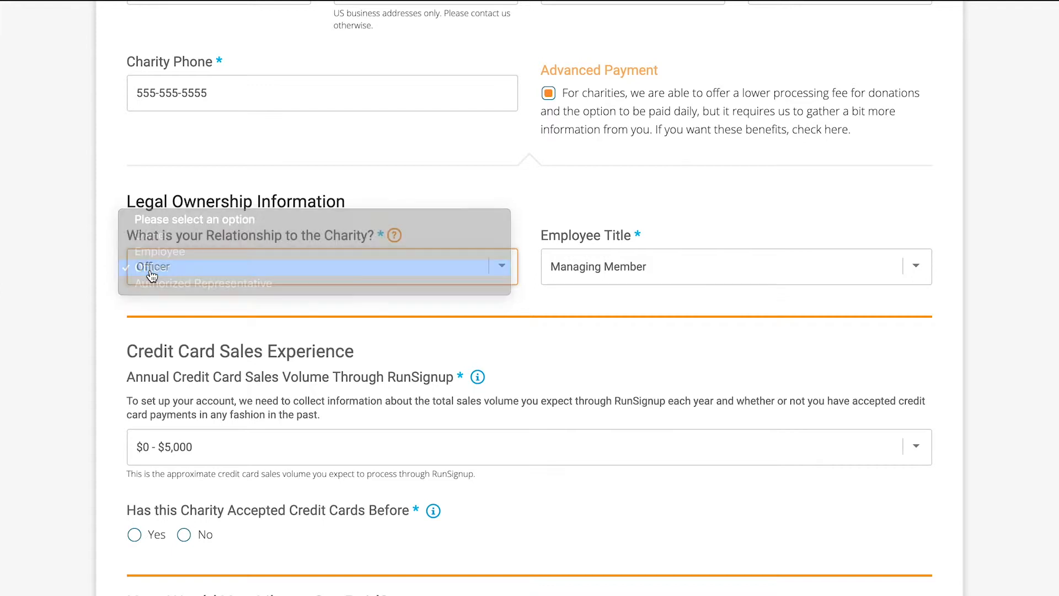
pyautogui.click(84, 265)
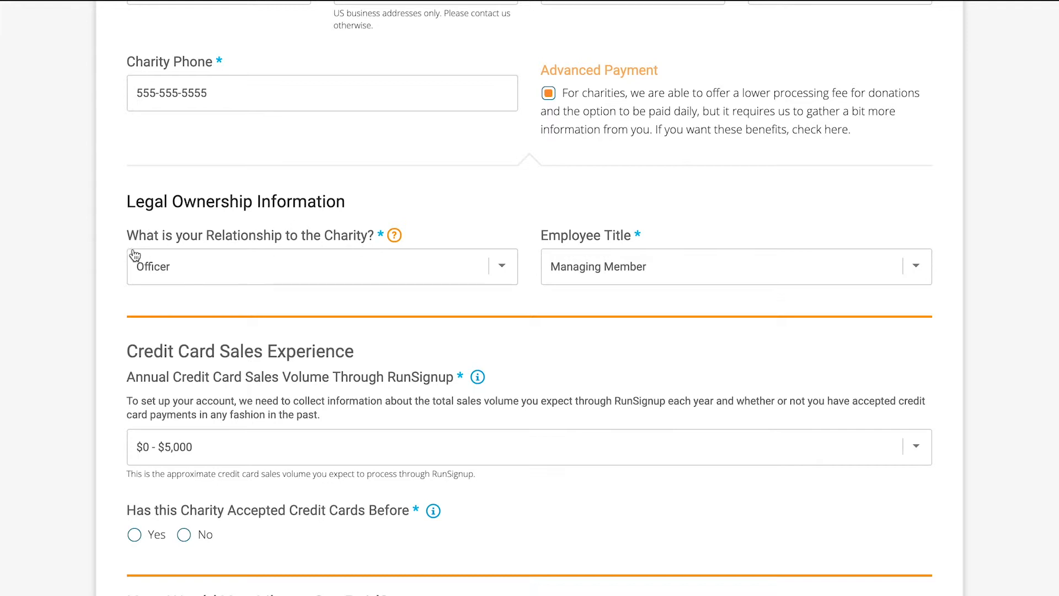
pyautogui.click(576, 266)
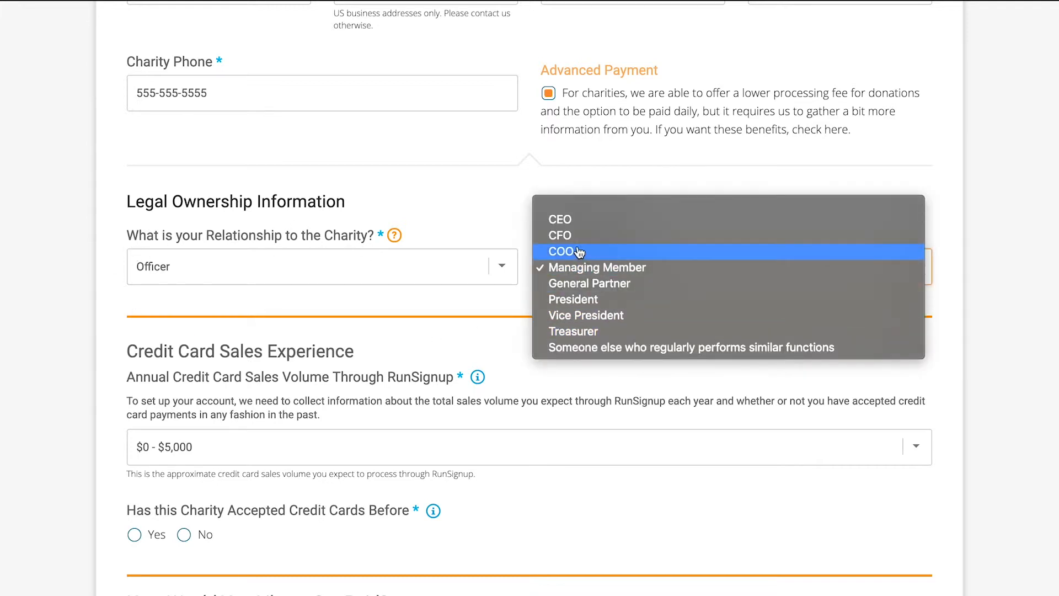
pyautogui.click(574, 269)
pyautogui.click(530, 299)
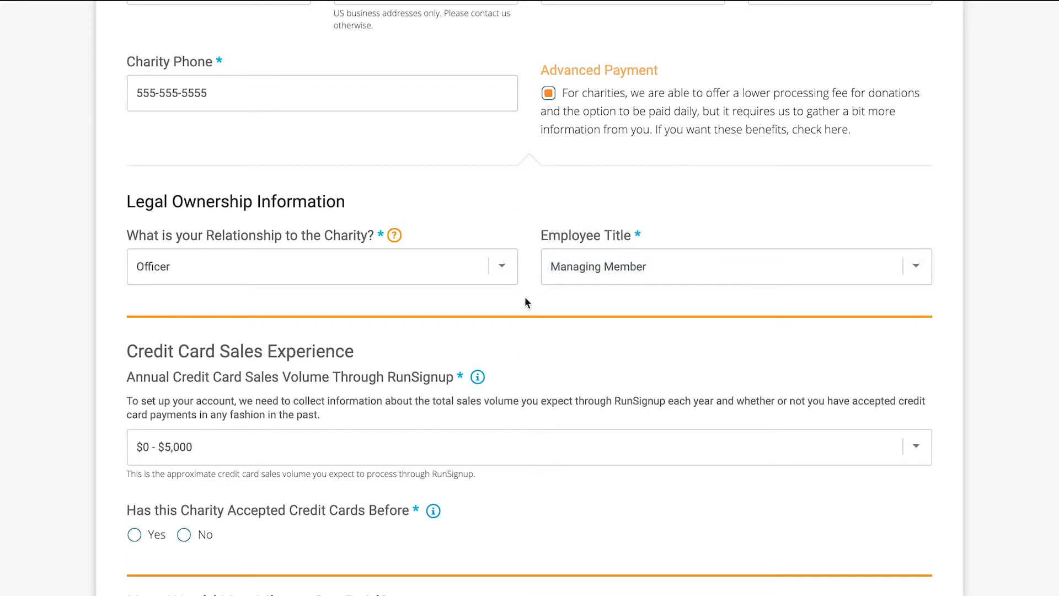
pyautogui.scroll(10, 524, 302)
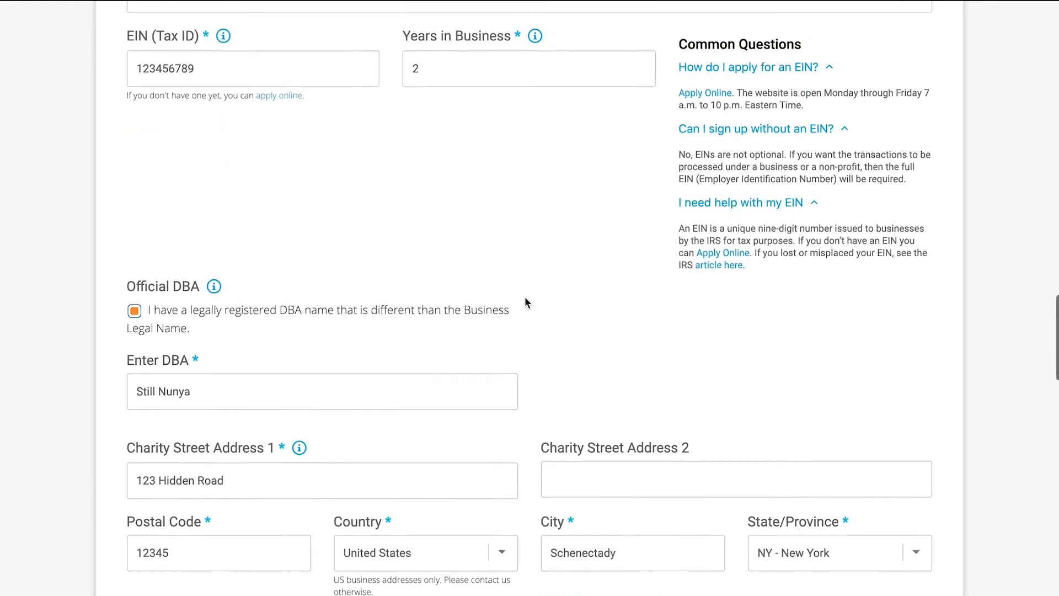
# - Set Who Would You Like Us to Pay to Public Schools and other Government Entities
pyautogui.scroll(5, 525, 298)
pyautogui.click(456, 229)
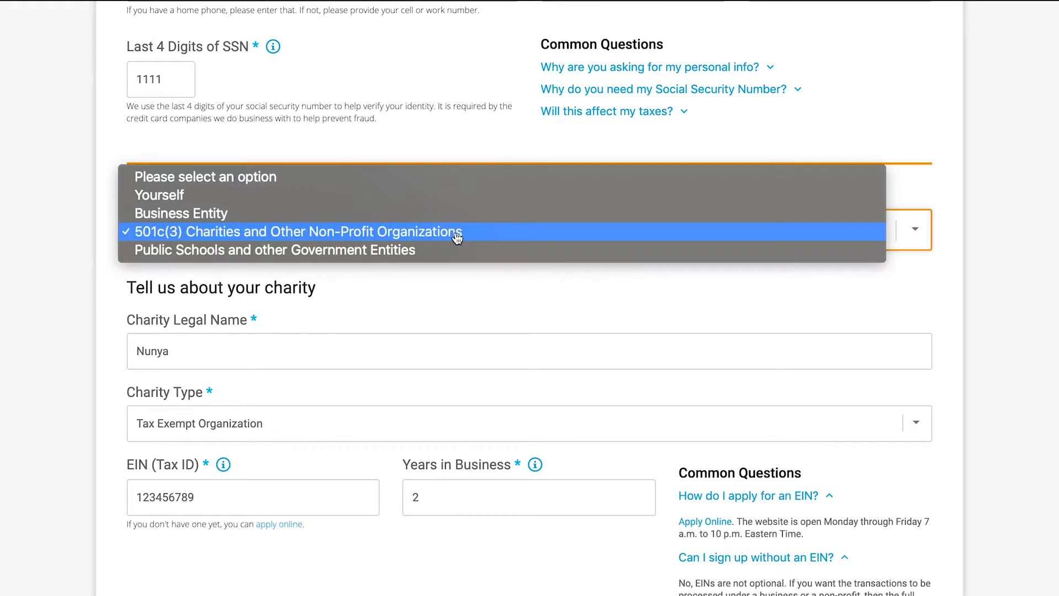
pyautogui.click(385, 251)
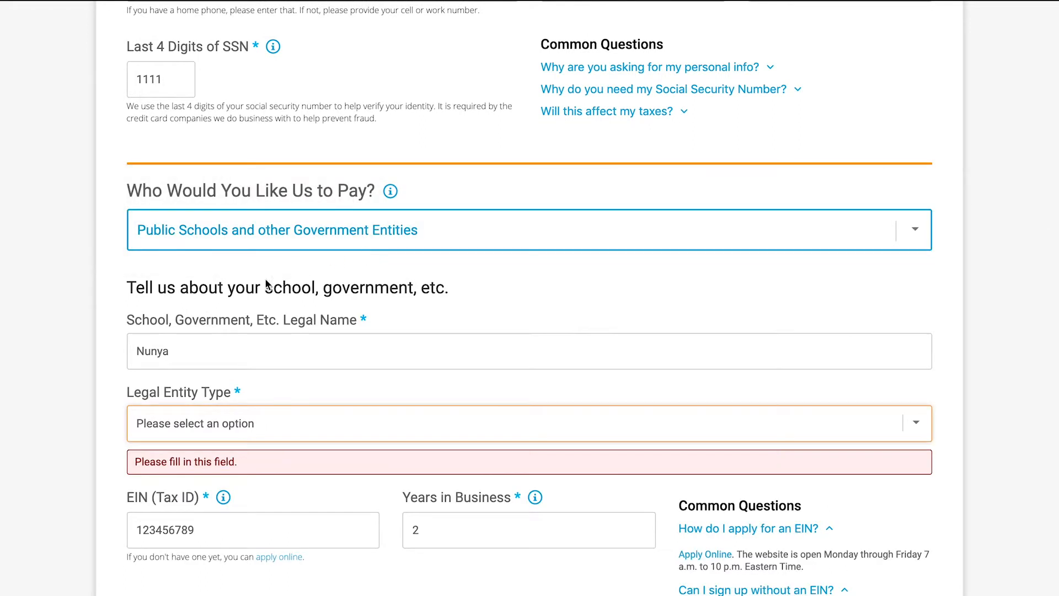
# - Look over the school and government fields and set the Legal Entity Type to Government Agency
pyautogui.scroll(-2, 88, 258)
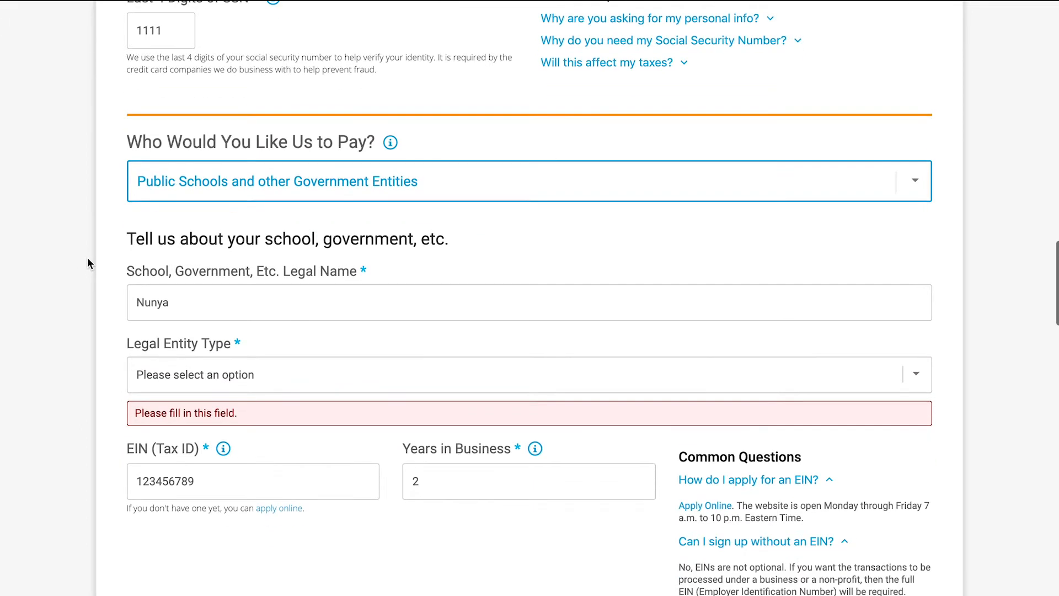
pyautogui.scroll(-1, 88, 262)
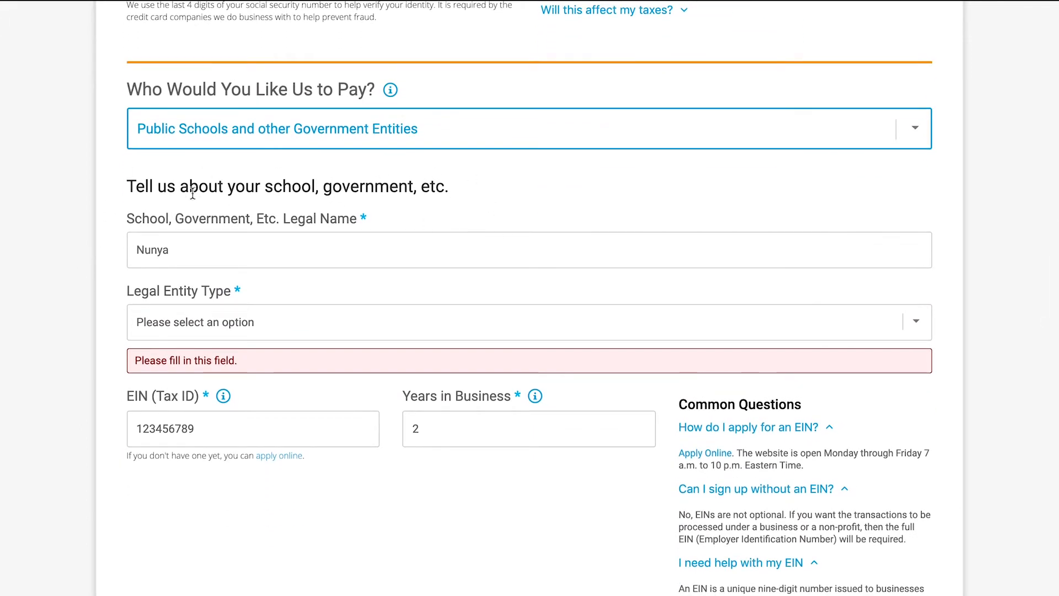
pyautogui.scroll(-3, 333, 172)
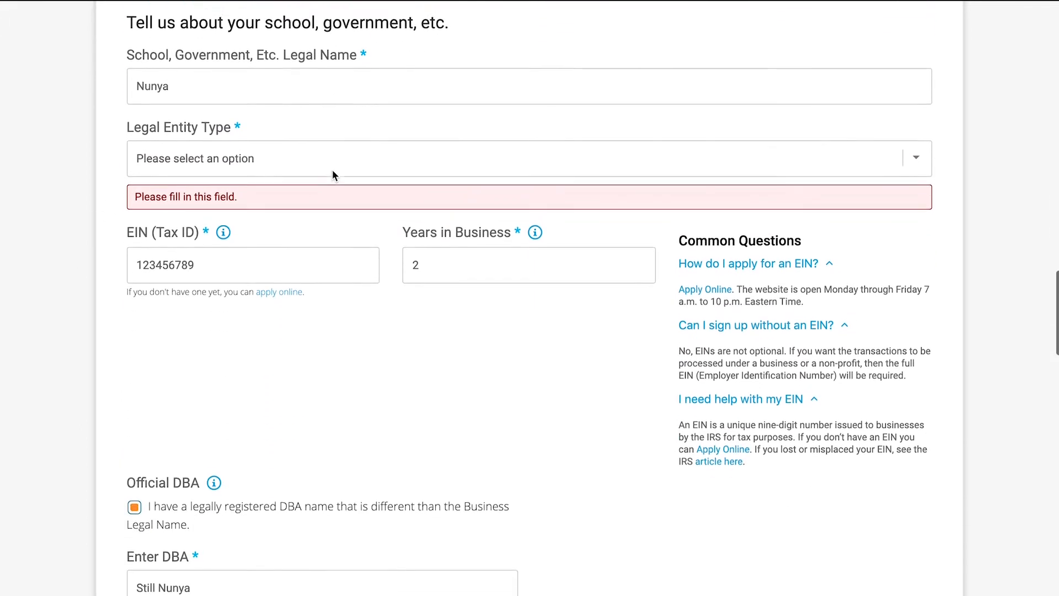
pyautogui.scroll(-7, 332, 172)
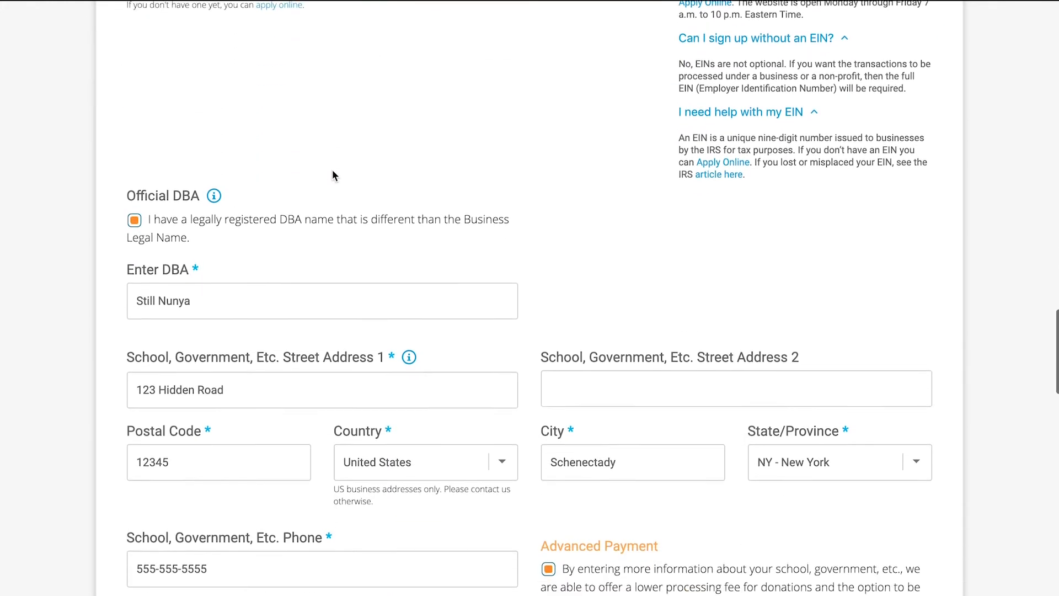
pyautogui.scroll(-1, 332, 176)
pyautogui.scroll(11, 333, 175)
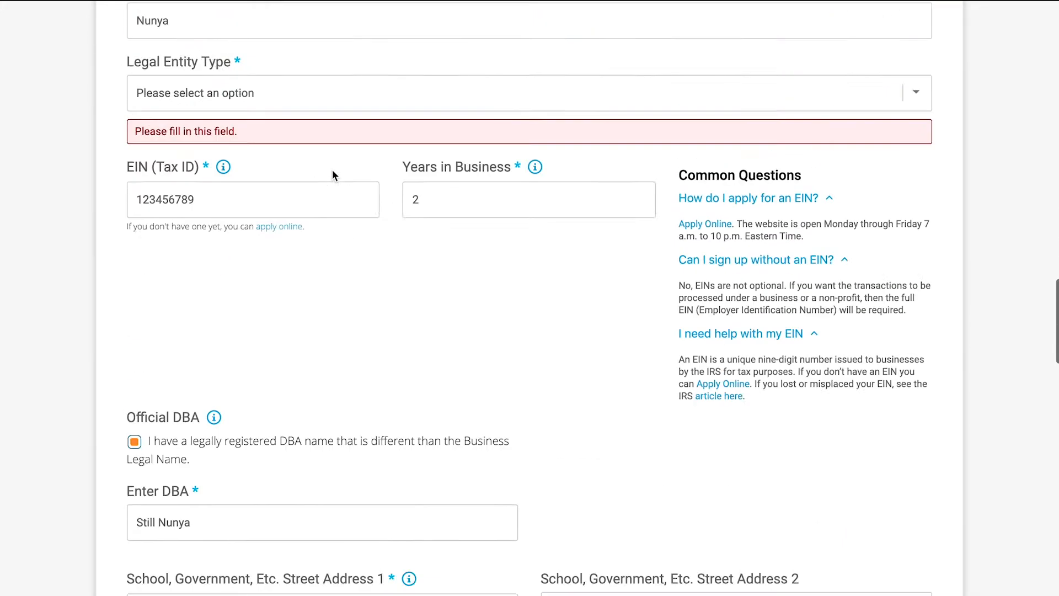
pyautogui.click(291, 278)
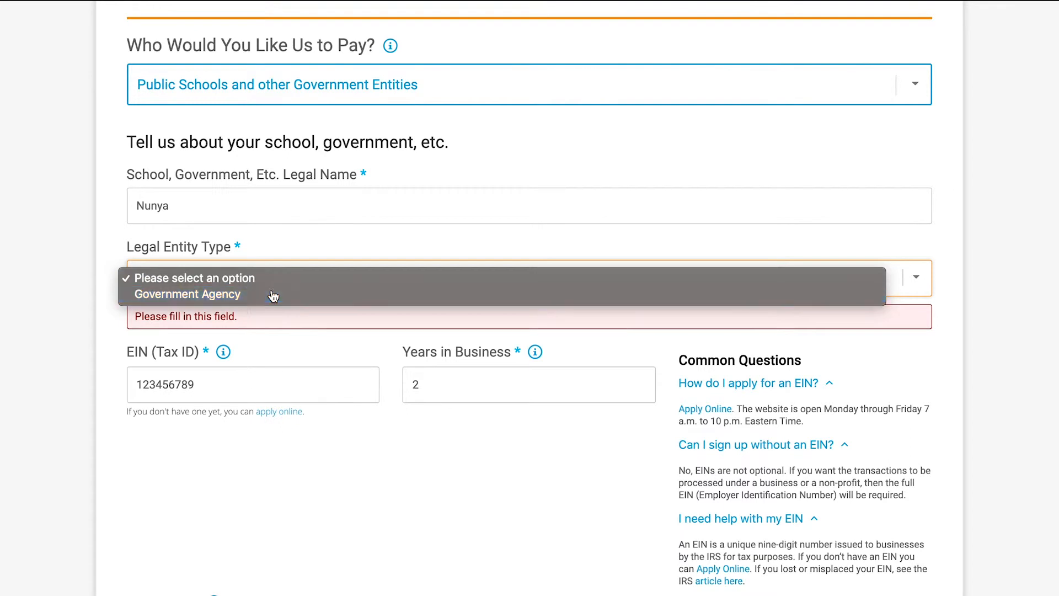
pyautogui.click(274, 296)
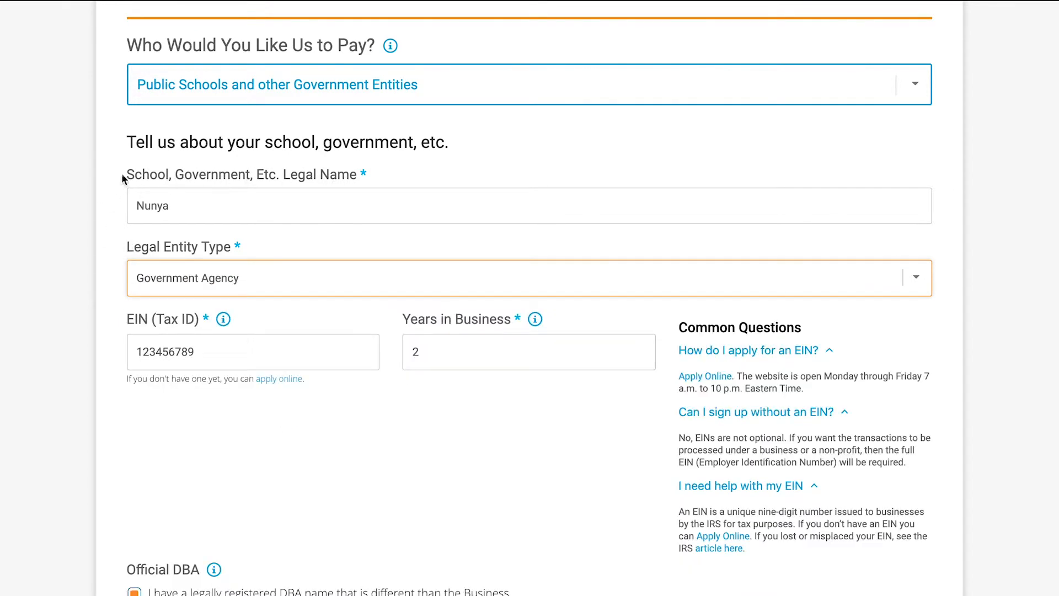
# - Set the relationship to the school or government in the legal ownership information to Authorized Representative
pyautogui.scroll(-9, 122, 177)
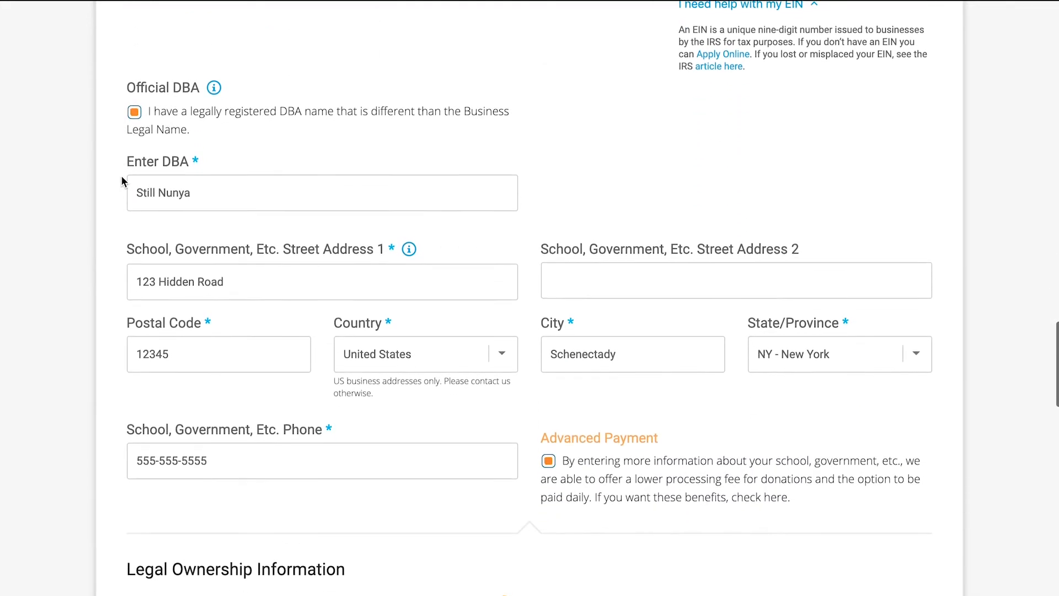
pyautogui.scroll(-3, 122, 179)
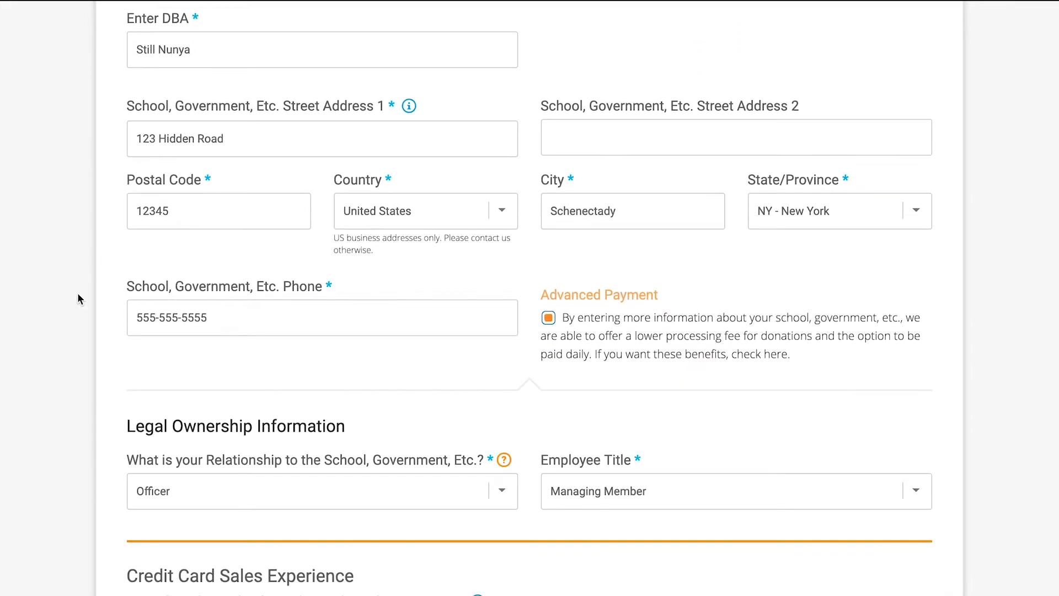
pyautogui.scroll(-1, 78, 299)
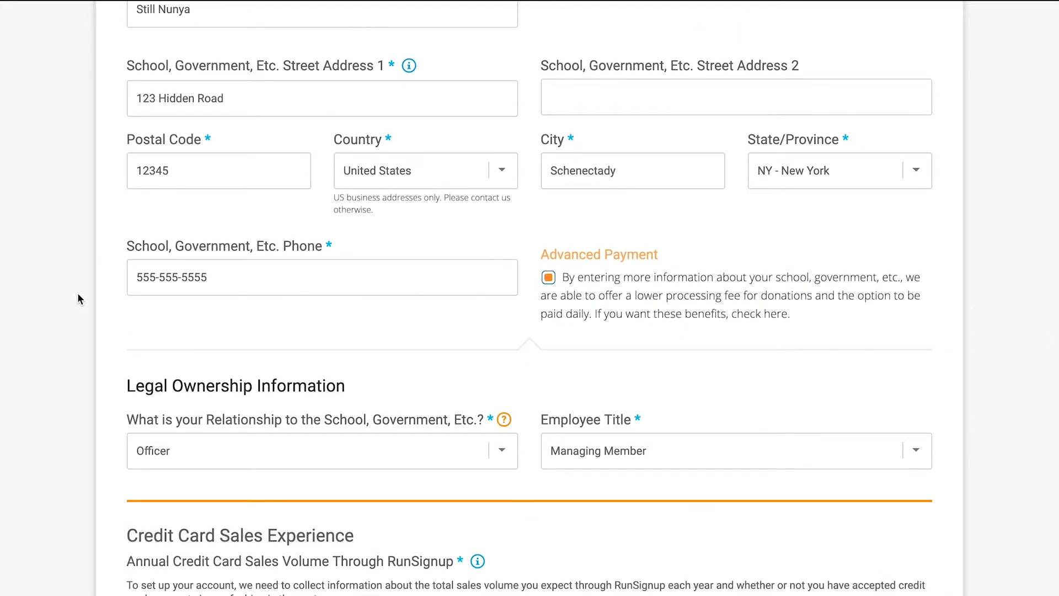
pyautogui.scroll(-4, 78, 298)
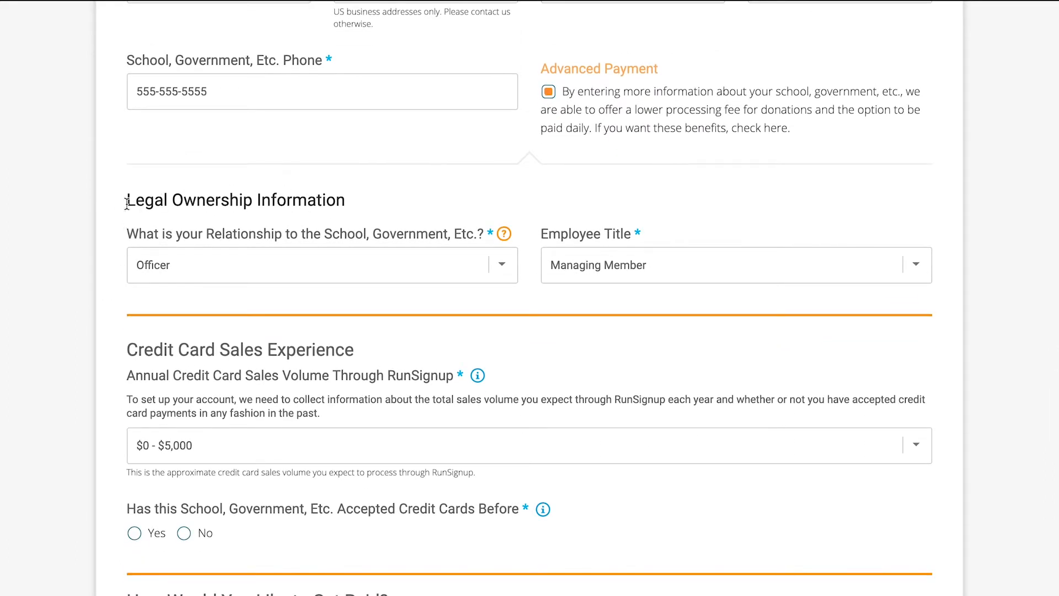
pyautogui.click(503, 268)
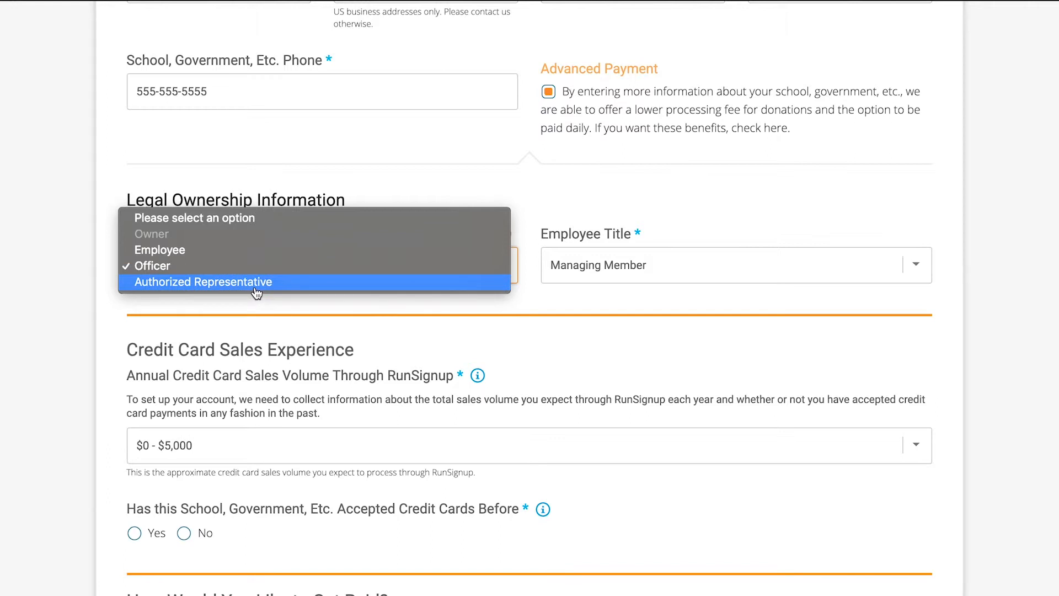
pyautogui.click(237, 284)
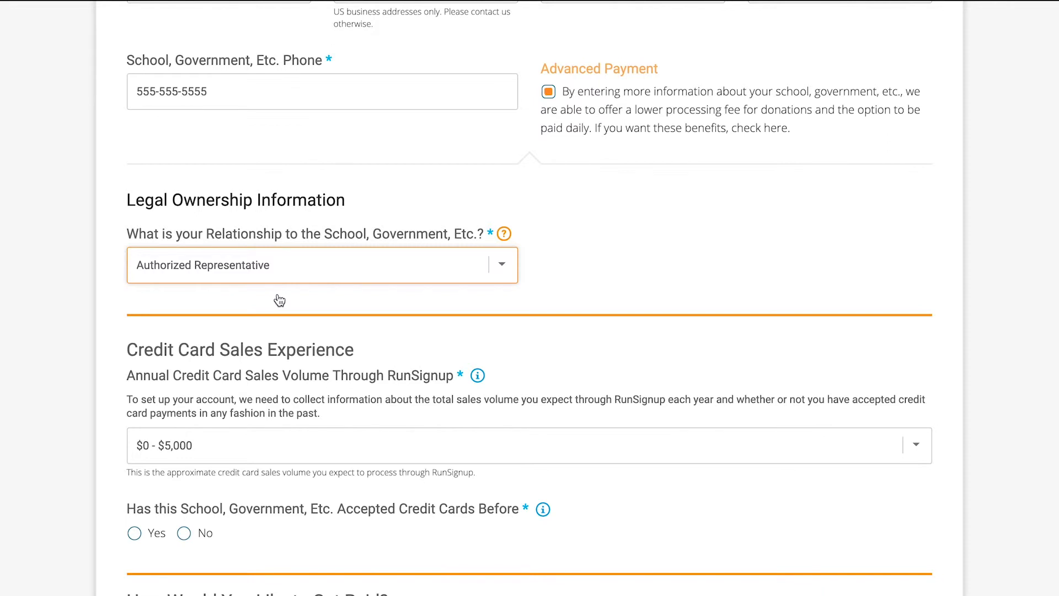
# - Check the available annual credit card sales volume ranges, keeping $0 - $5,000 selected
pyautogui.scroll(-2, 280, 300)
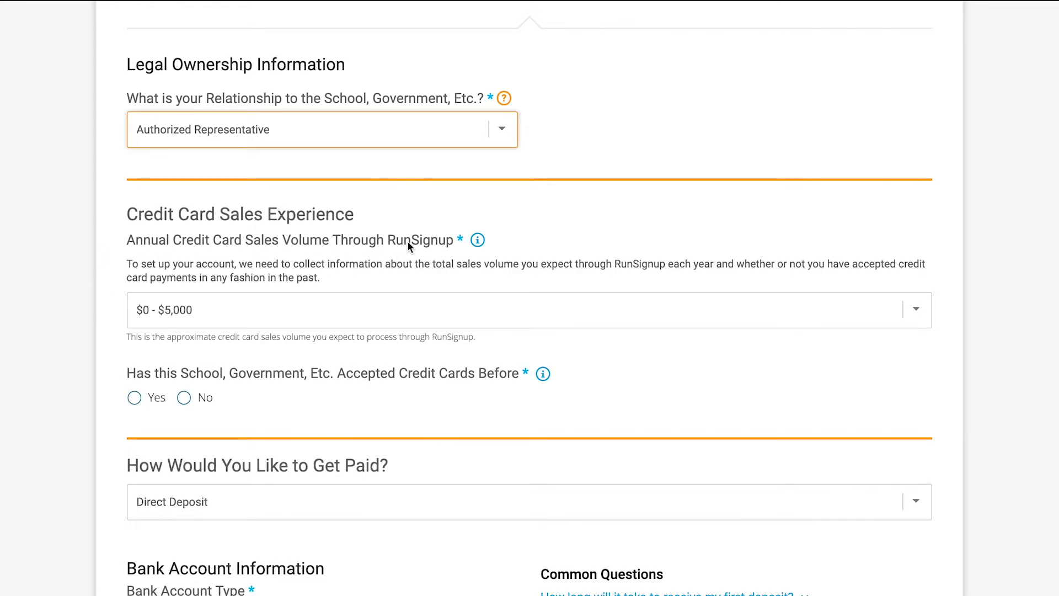
pyautogui.scroll(-1, 98, 287)
pyautogui.click(159, 286)
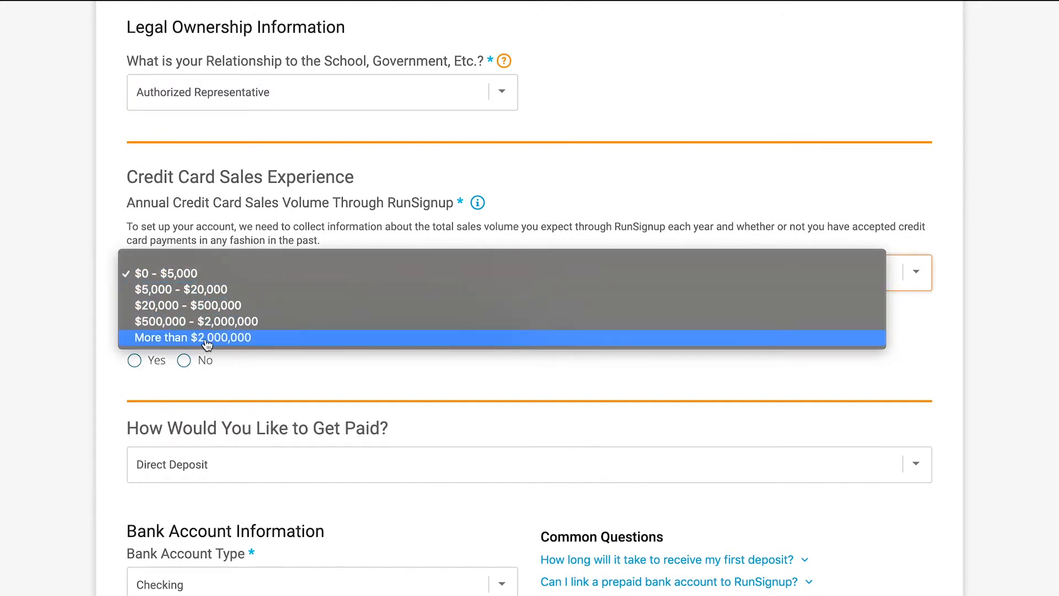
pyautogui.click(100, 259)
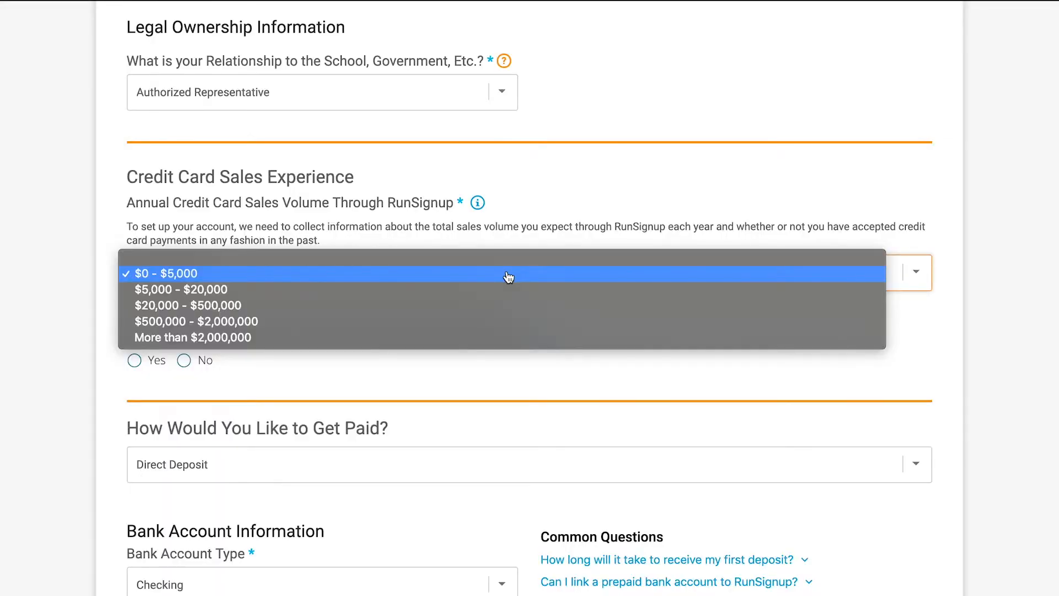
pyautogui.click(508, 276)
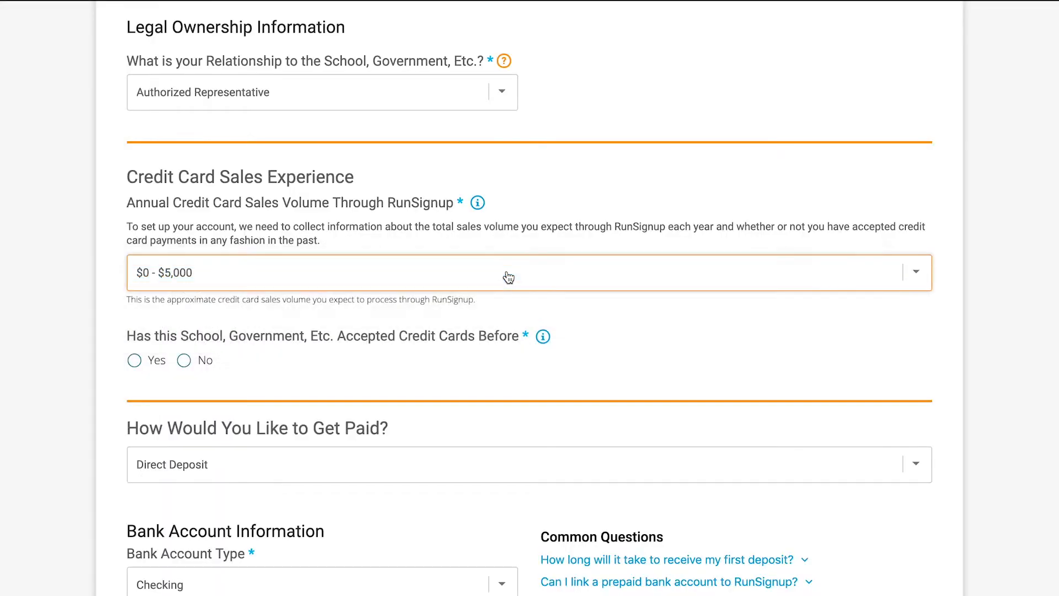
# - Answer No to whether this school or government entity has accepted credit cards before
pyautogui.scroll(-1, 309, 346)
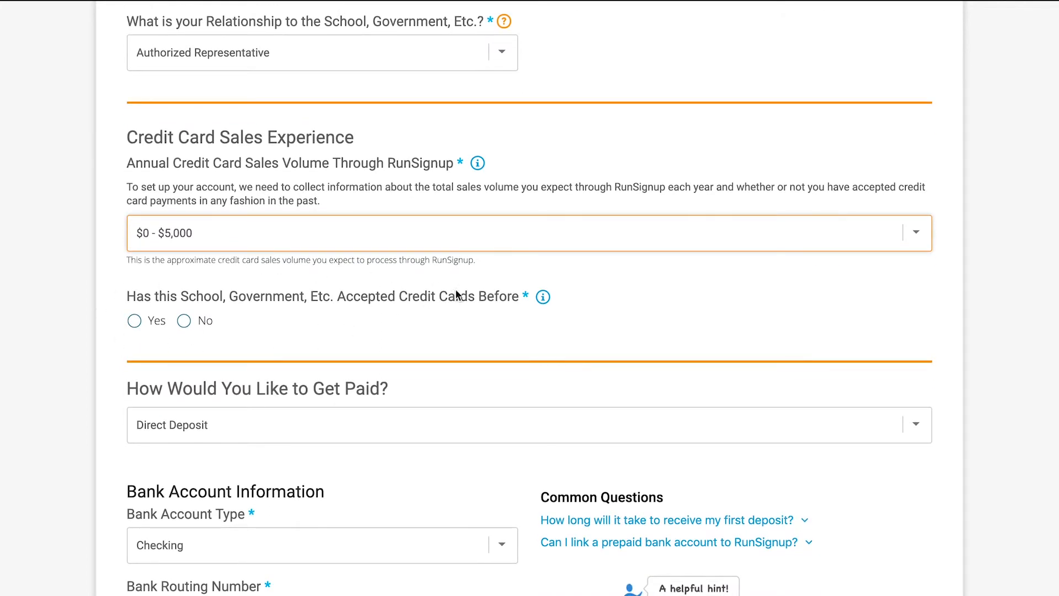
pyautogui.click(137, 322)
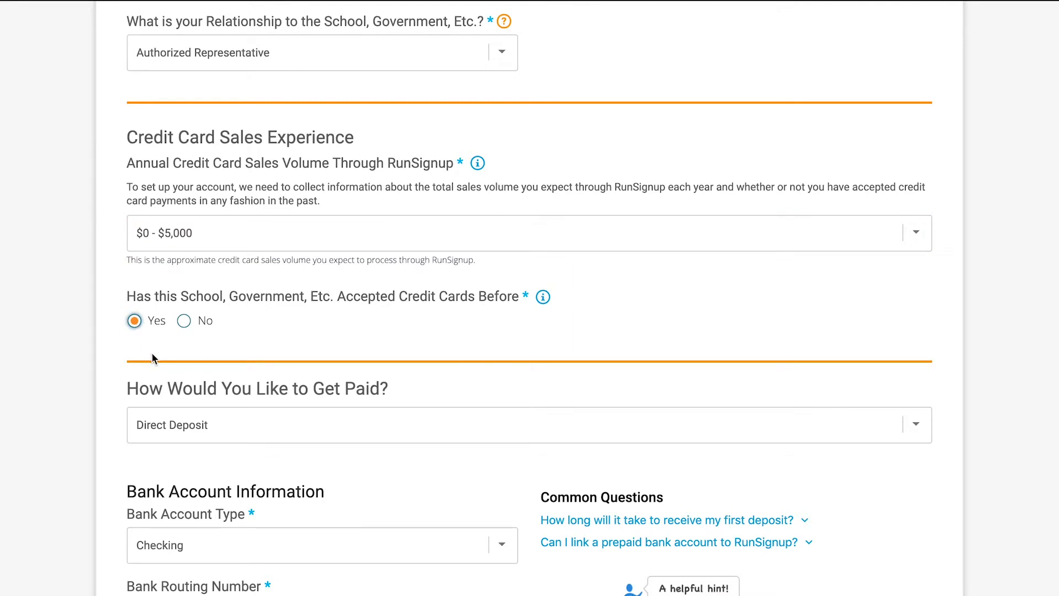
pyautogui.click(184, 322)
pyautogui.scroll(-3, 47, 332)
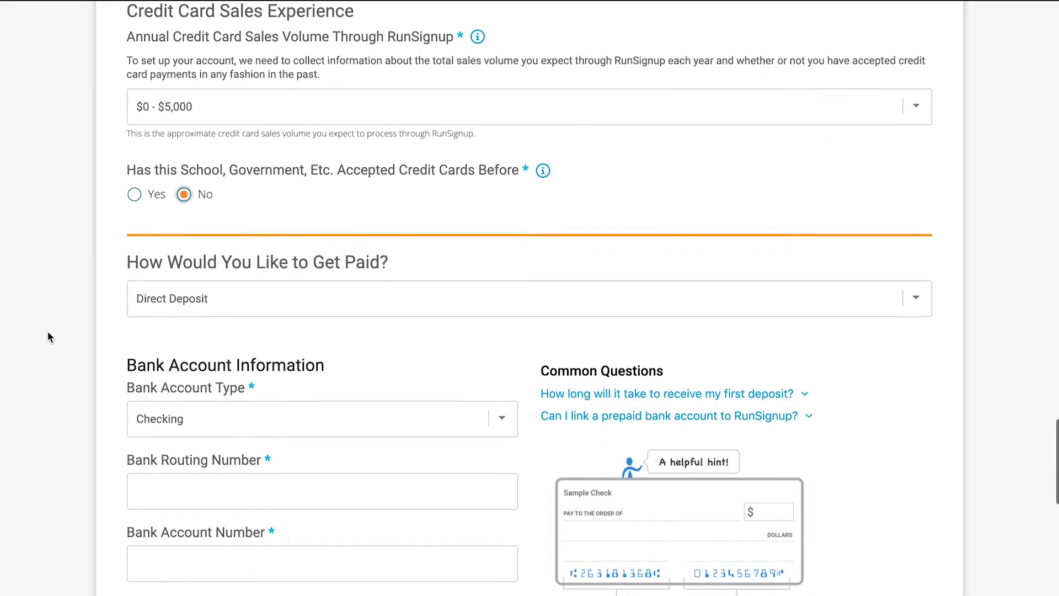
# - Try Check as the payout method, declining the direct deposit upgrade, and return How Would You Like to Get Paid to Direct Deposit
pyautogui.click(171, 271)
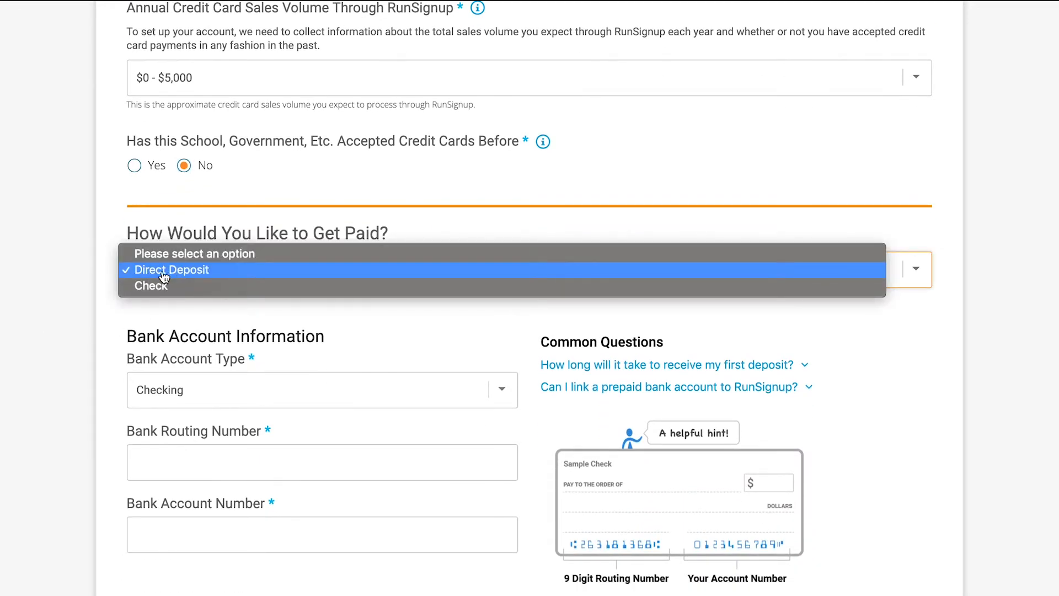
pyautogui.click(157, 285)
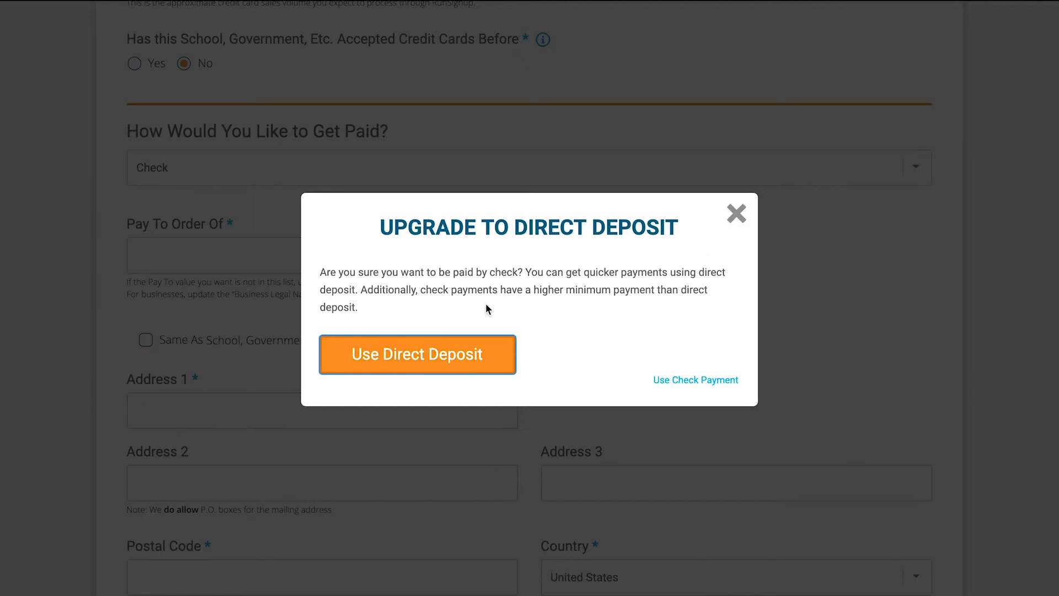
pyautogui.click(679, 382)
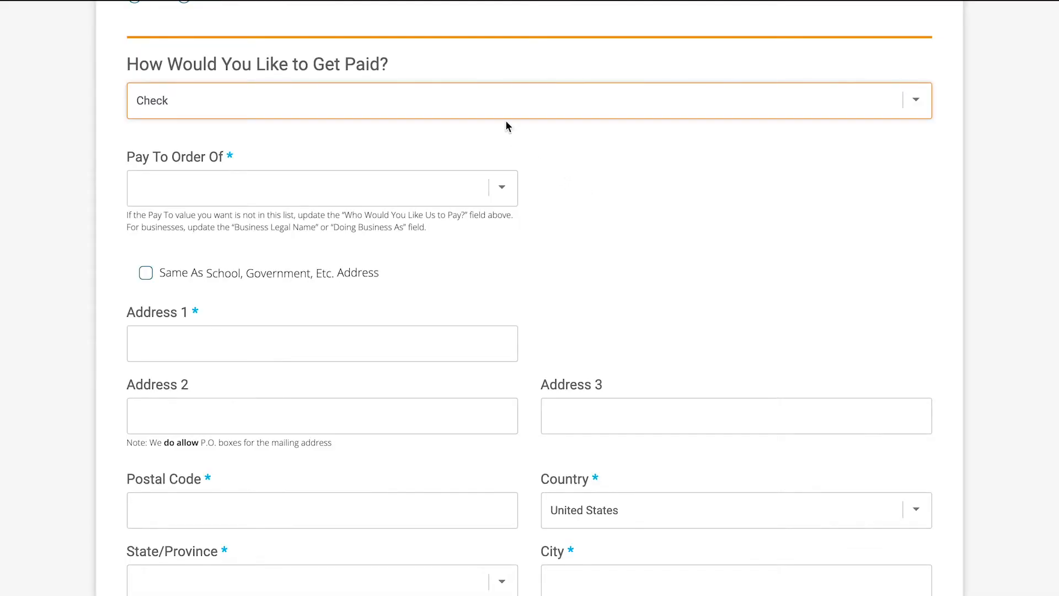
pyautogui.click(501, 113)
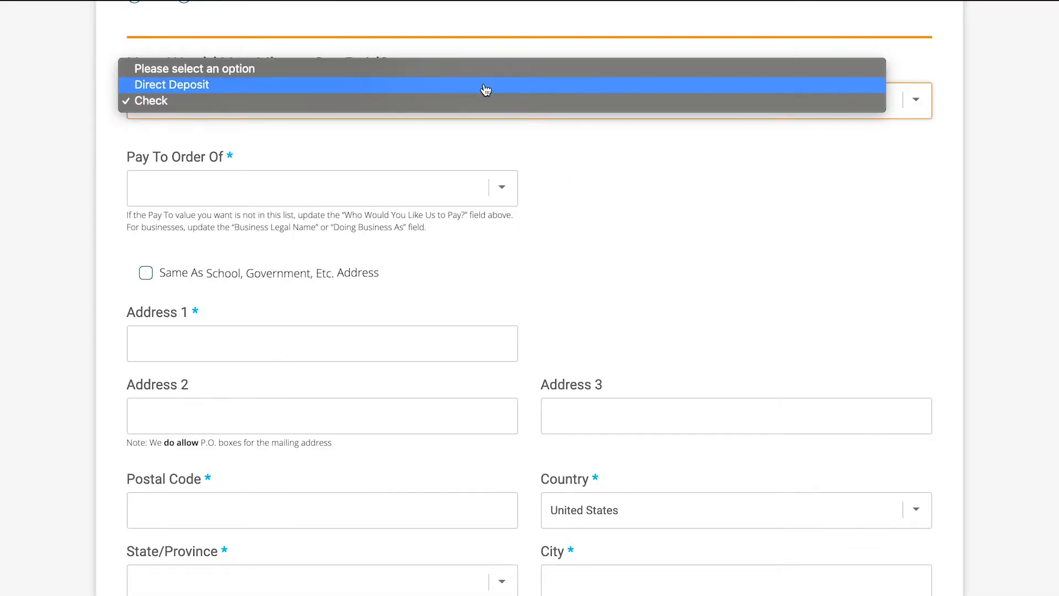
pyautogui.click(501, 105)
pyautogui.scroll(-3, 606, 215)
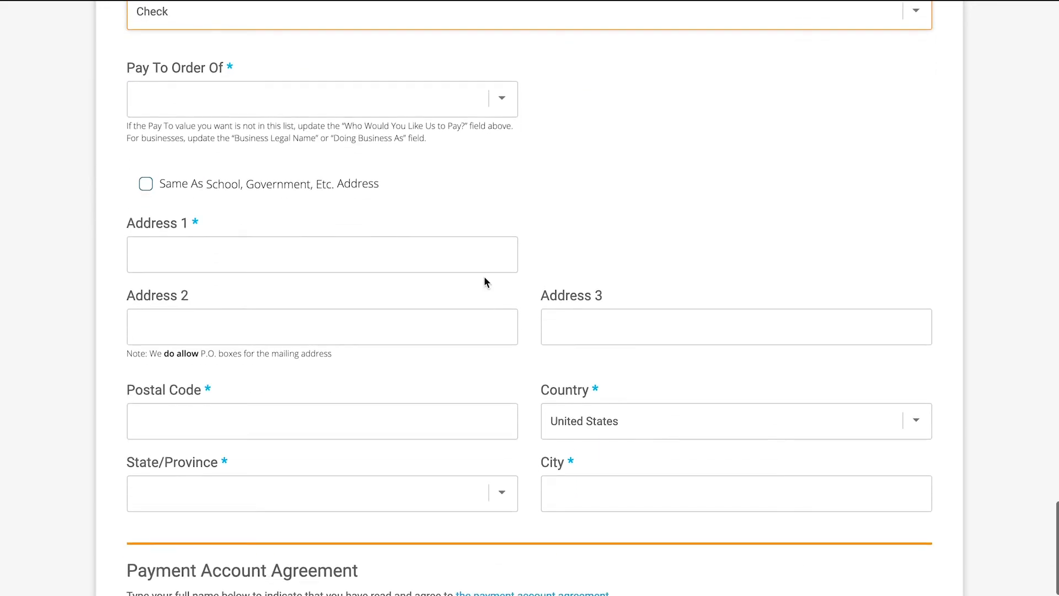
pyautogui.scroll(5, 536, 485)
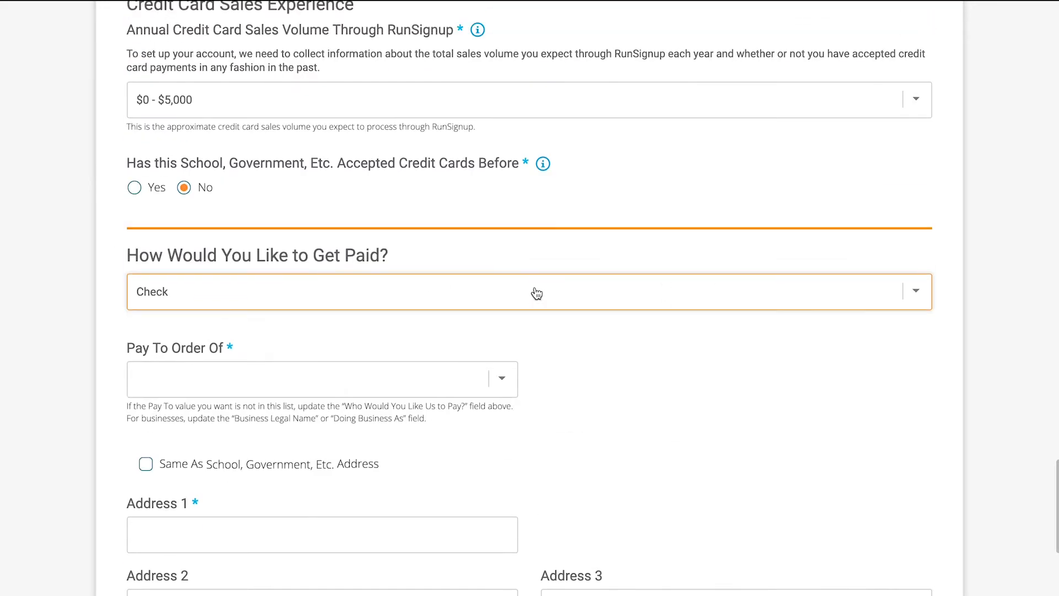
pyautogui.click(536, 292)
pyautogui.click(473, 278)
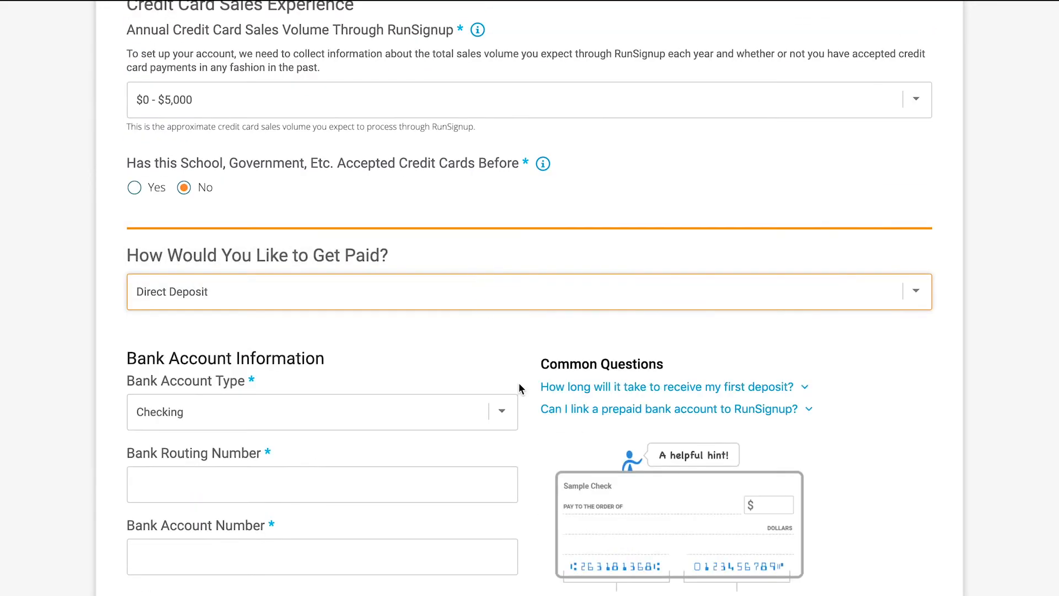
# - Keep Checking as the bank account type for direct deposit and enter the bank routing number
pyautogui.scroll(-2, 518, 387)
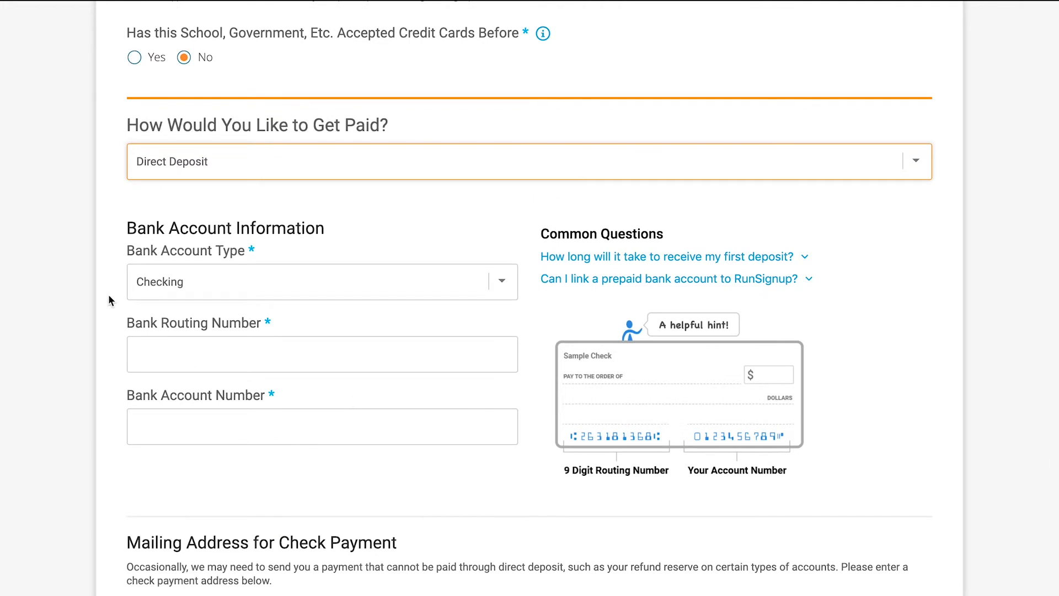
pyautogui.scroll(-6, 110, 300)
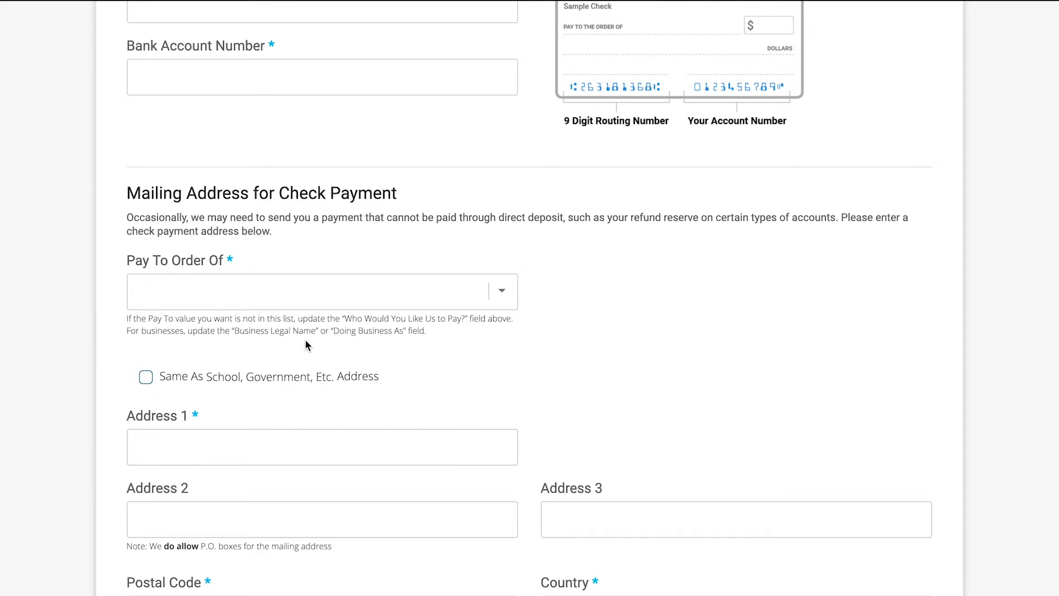
pyautogui.scroll(6, 306, 345)
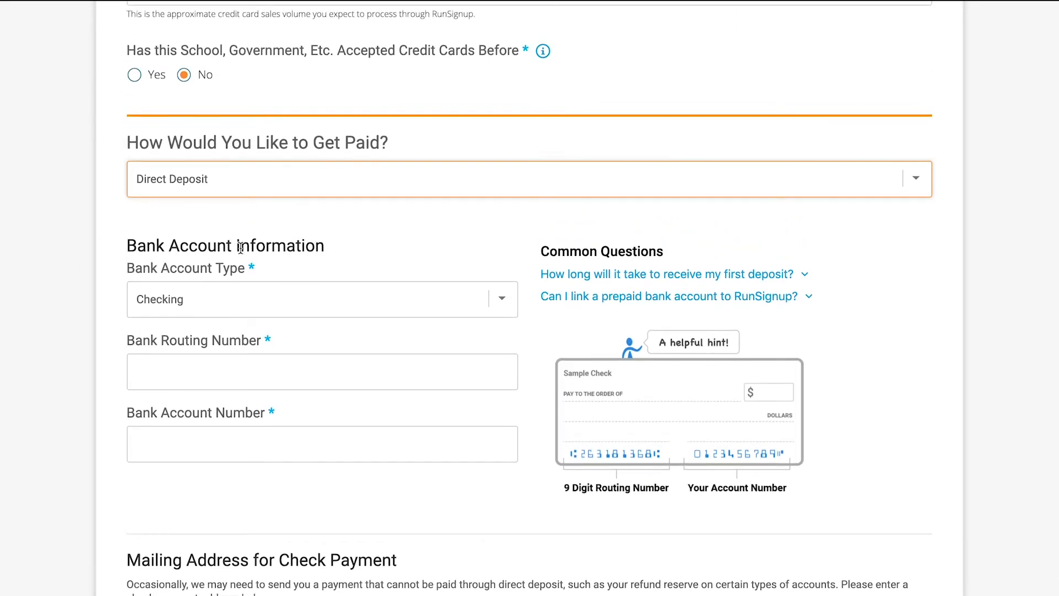
pyautogui.click(414, 312)
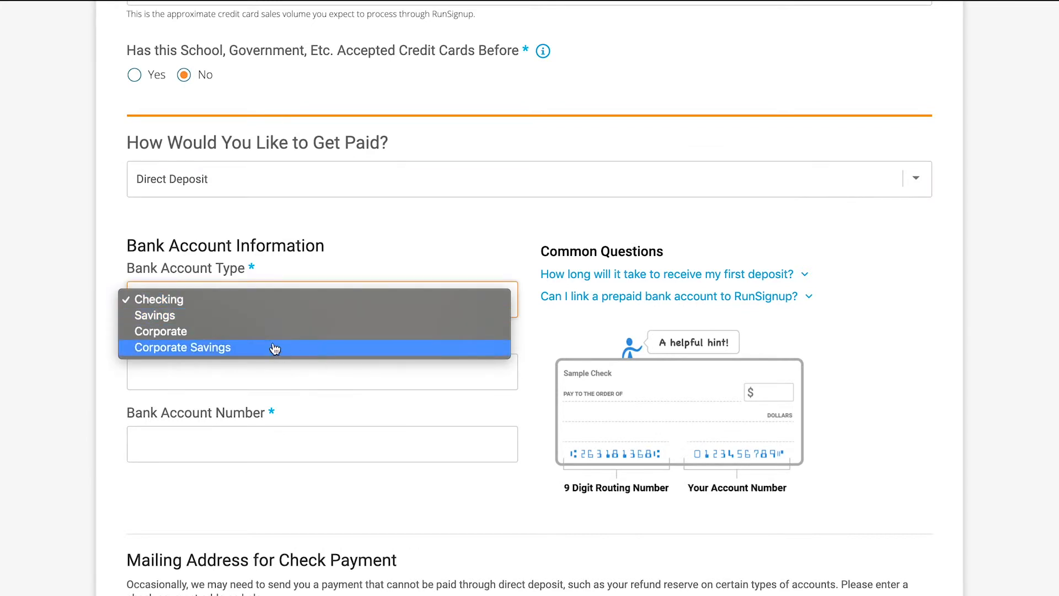
pyautogui.click(242, 307)
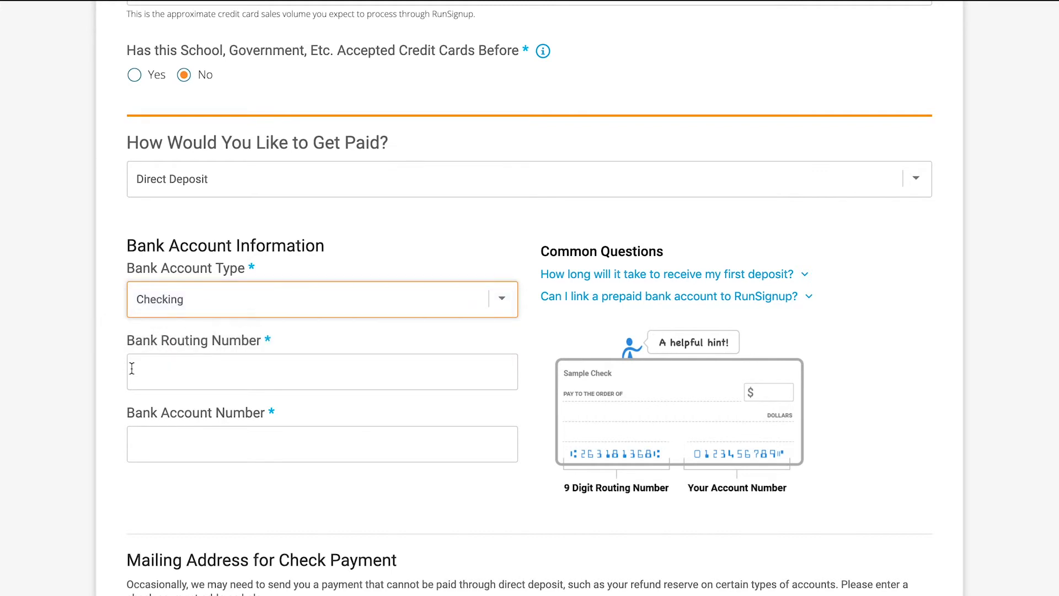
pyautogui.click(182, 378)
pyautogui.write('263181368')
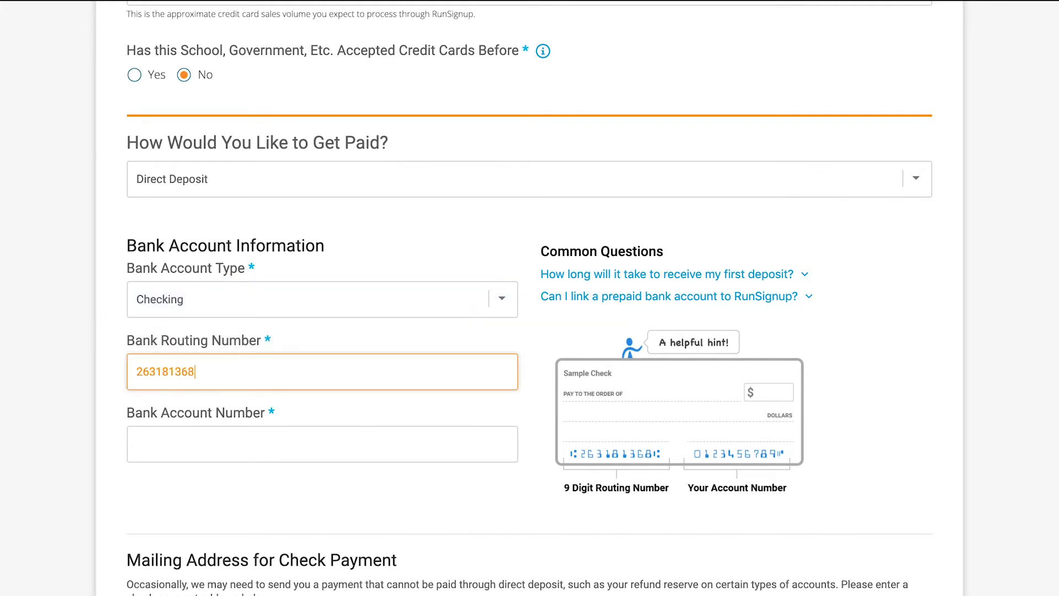
# - Enter the bank account number for direct deposit and expand the Common Questions on first deposit timing and prepaid bank accounts
pyautogui.click(258, 438)
pyautogui.write('0123456789')
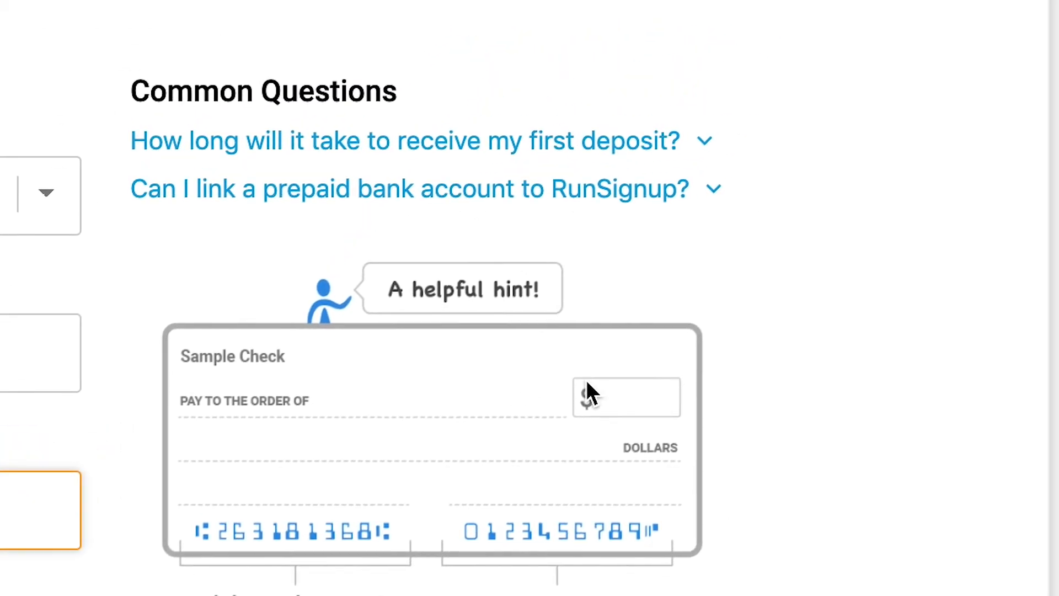
pyautogui.click(918, 361)
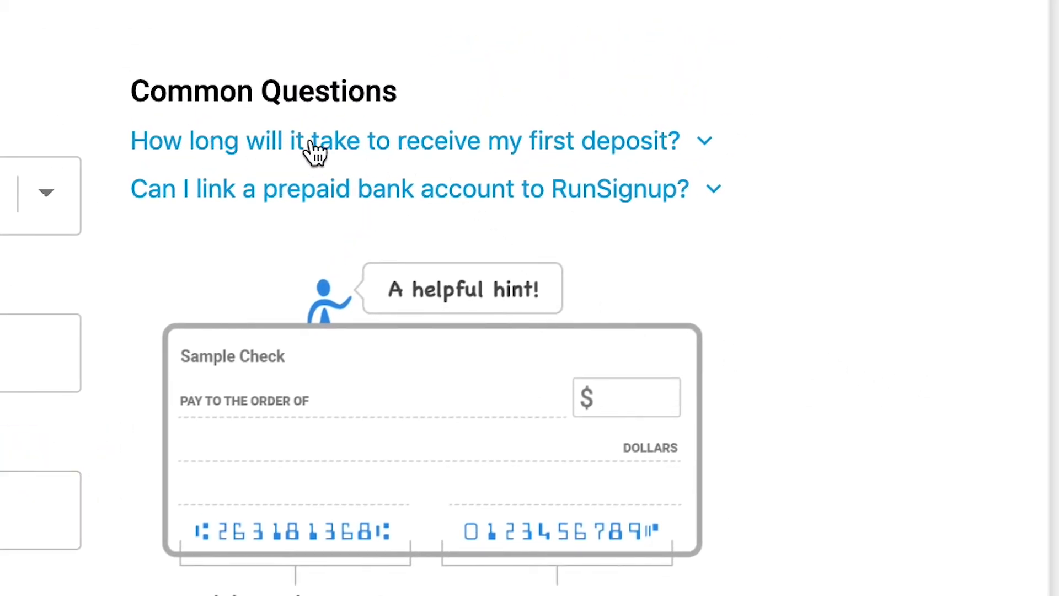
pyautogui.click(355, 145)
pyautogui.click(338, 282)
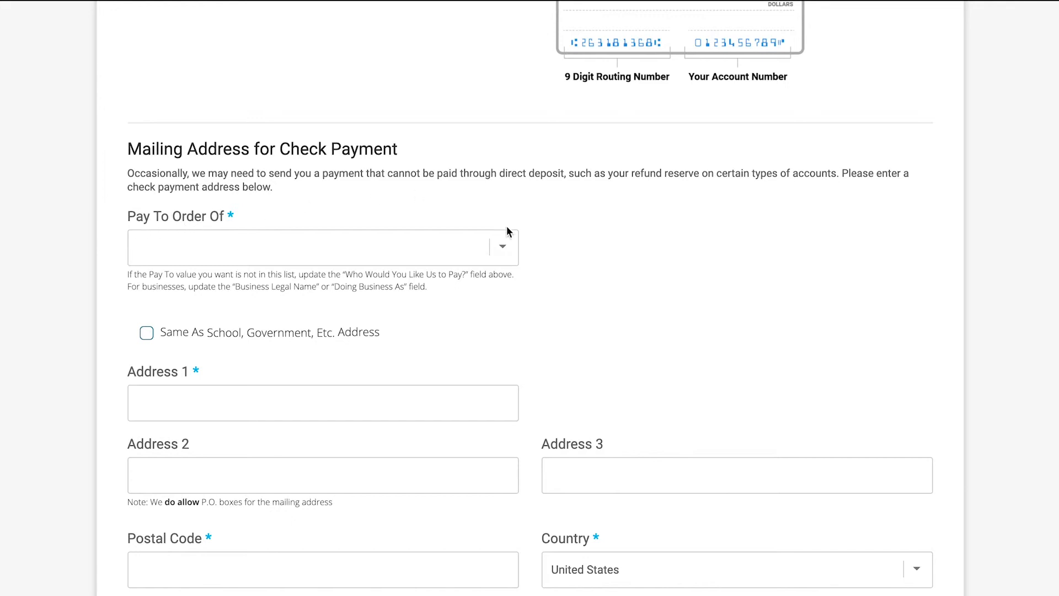
# - Check the Pay To Order Of choices for the government entity and for Yourself as the payee
pyautogui.click(502, 246)
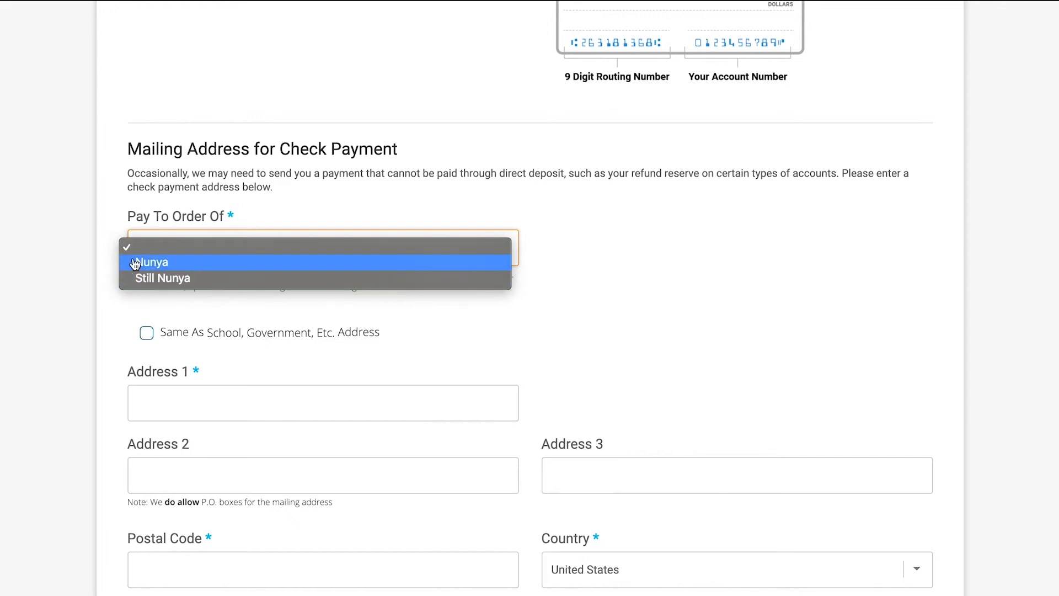
pyautogui.click(501, 221)
pyautogui.scroll(15, 576, 259)
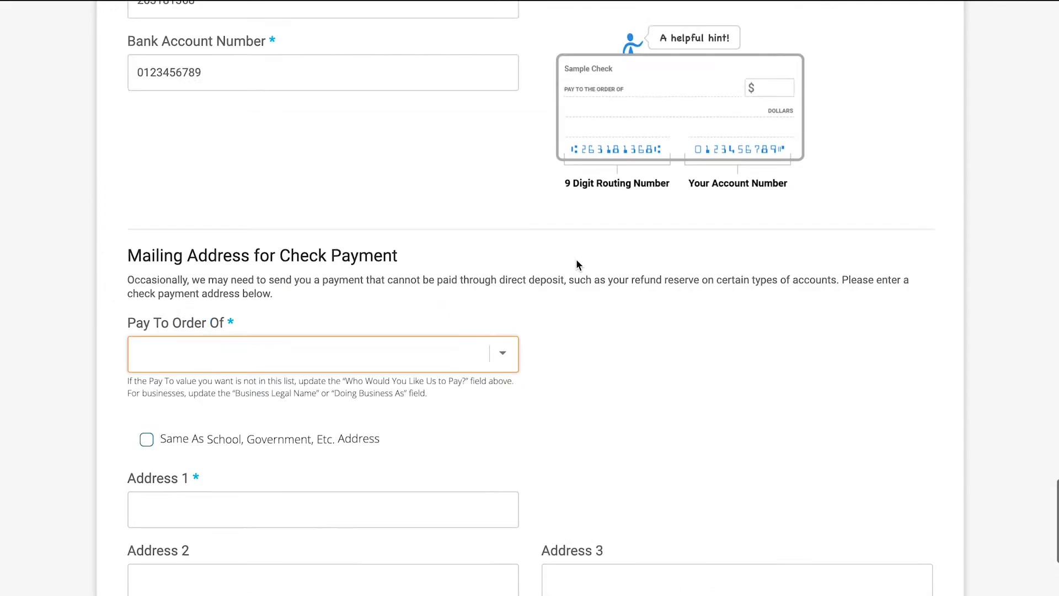
pyautogui.scroll(10, 576, 265)
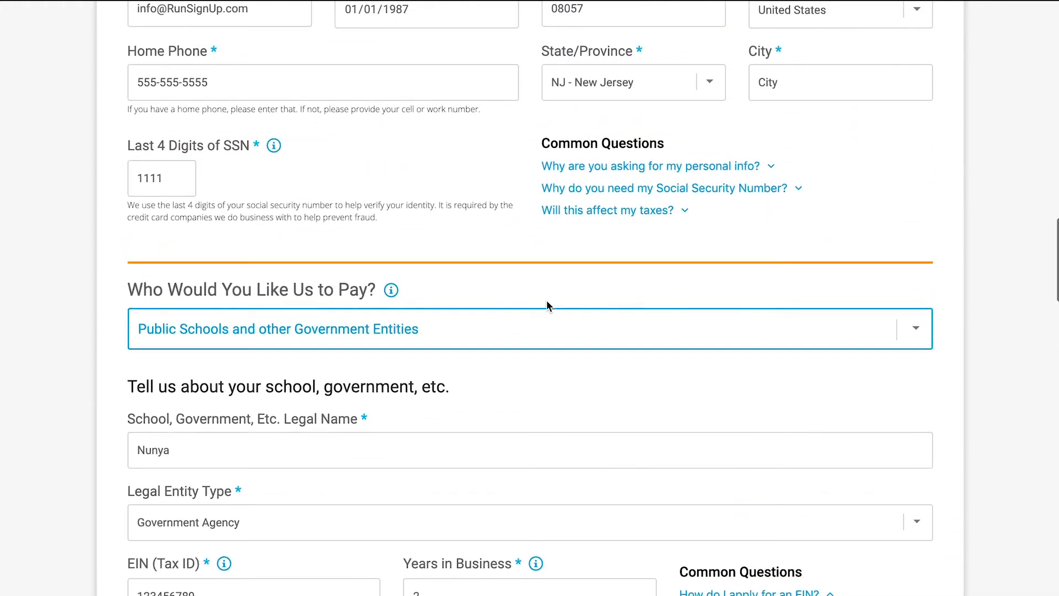
pyautogui.click(539, 321)
pyautogui.click(480, 276)
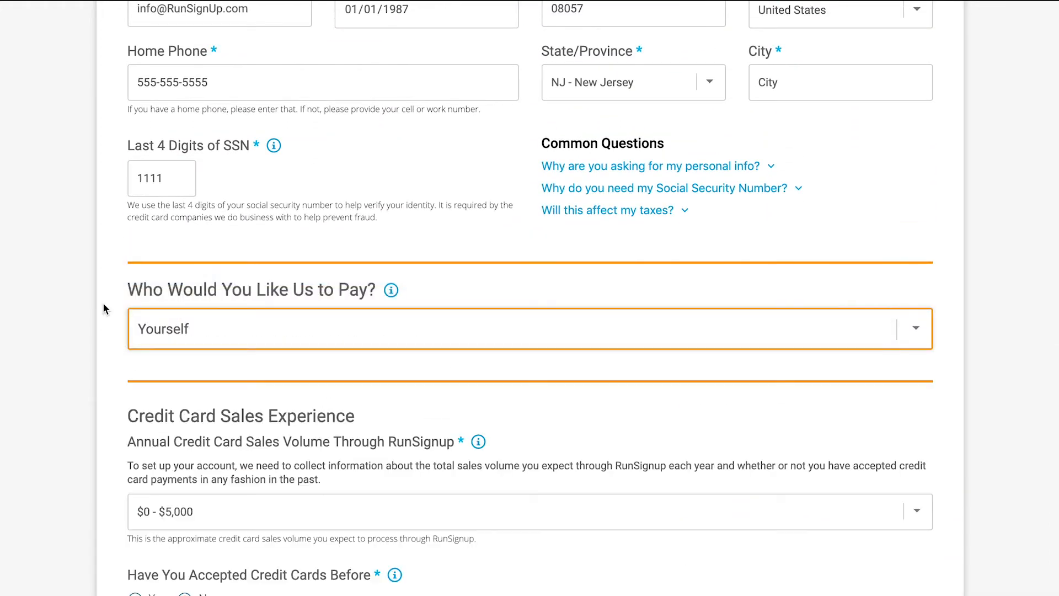
pyautogui.scroll(-15, 100, 309)
pyautogui.scroll(3, 98, 306)
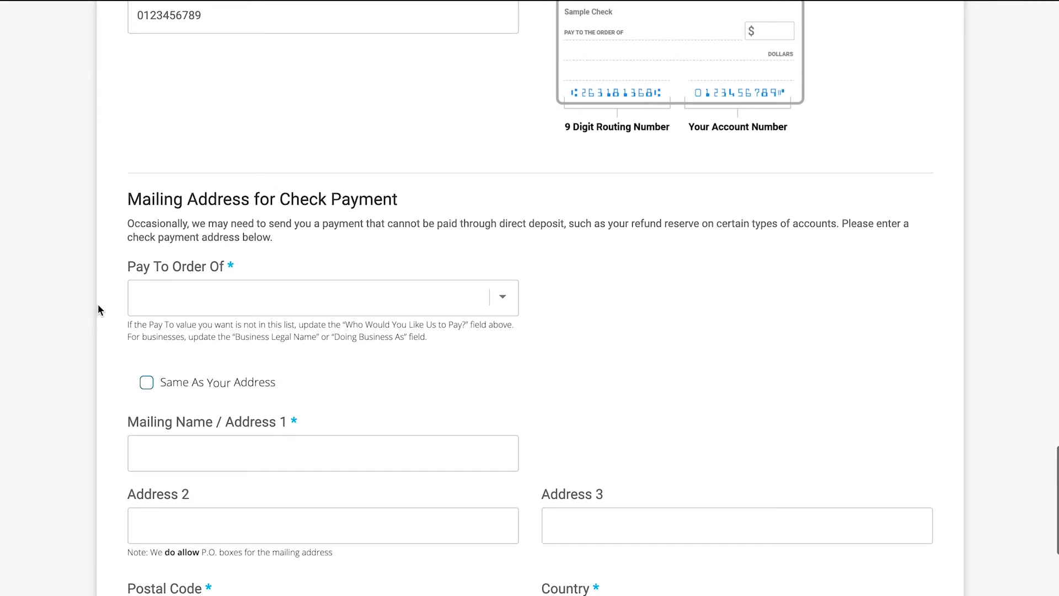
pyautogui.click(116, 299)
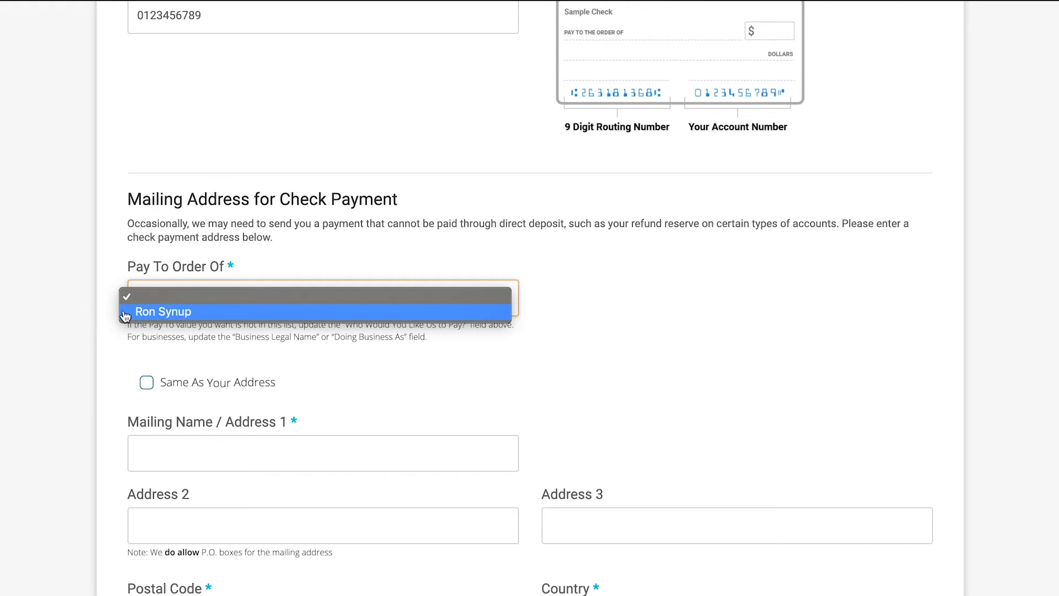
# - Review the account owner's personal details and return Who Would You Like Us to Pay? to Public Schools and other Government Entities
pyautogui.scroll(15, 71, 284)
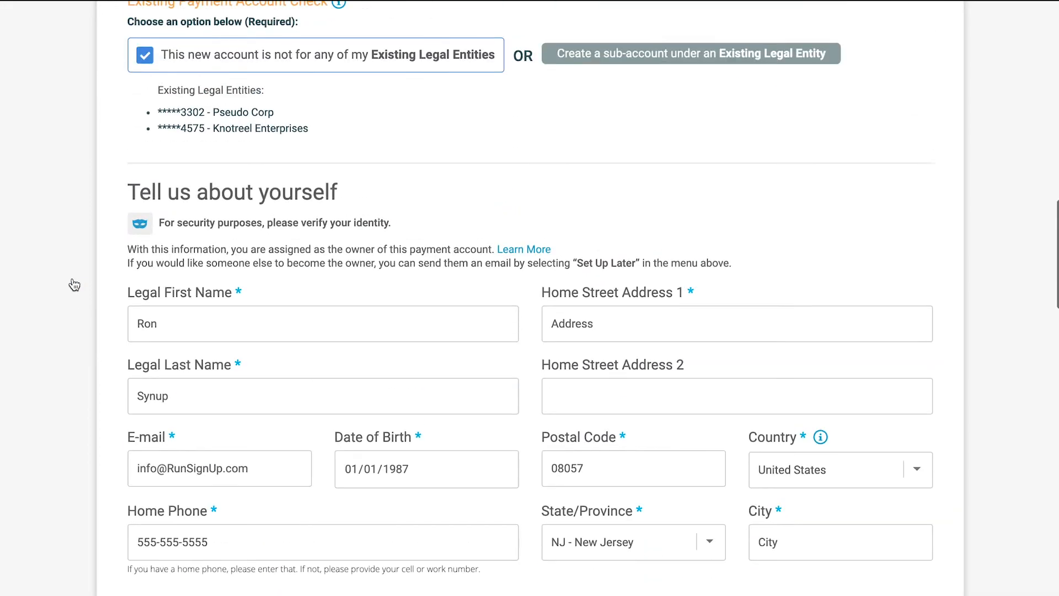
pyautogui.scroll(-1, 75, 285)
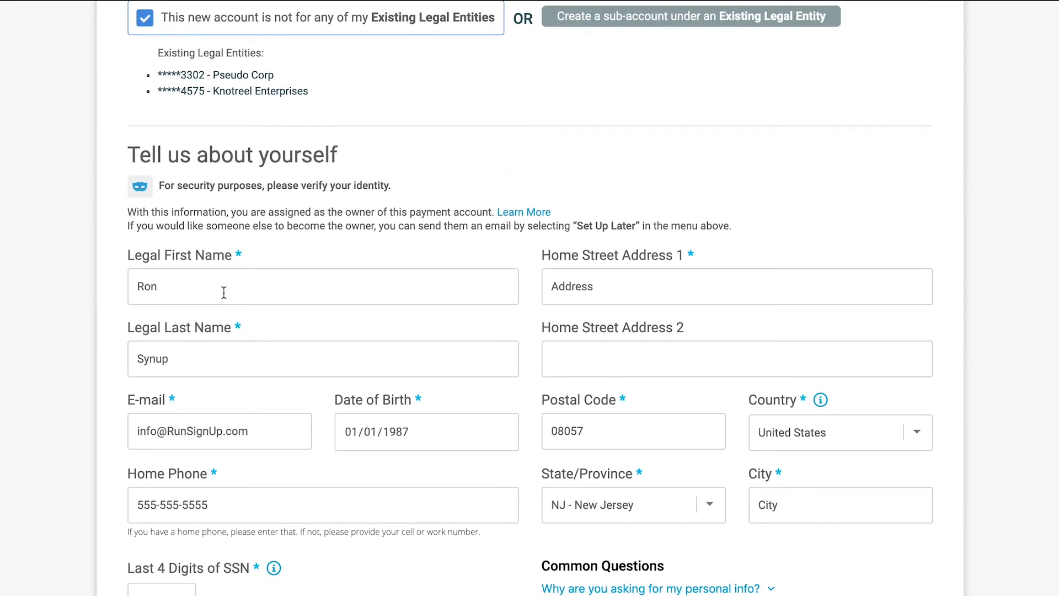
pyautogui.scroll(-10, 224, 292)
pyautogui.click(259, 389)
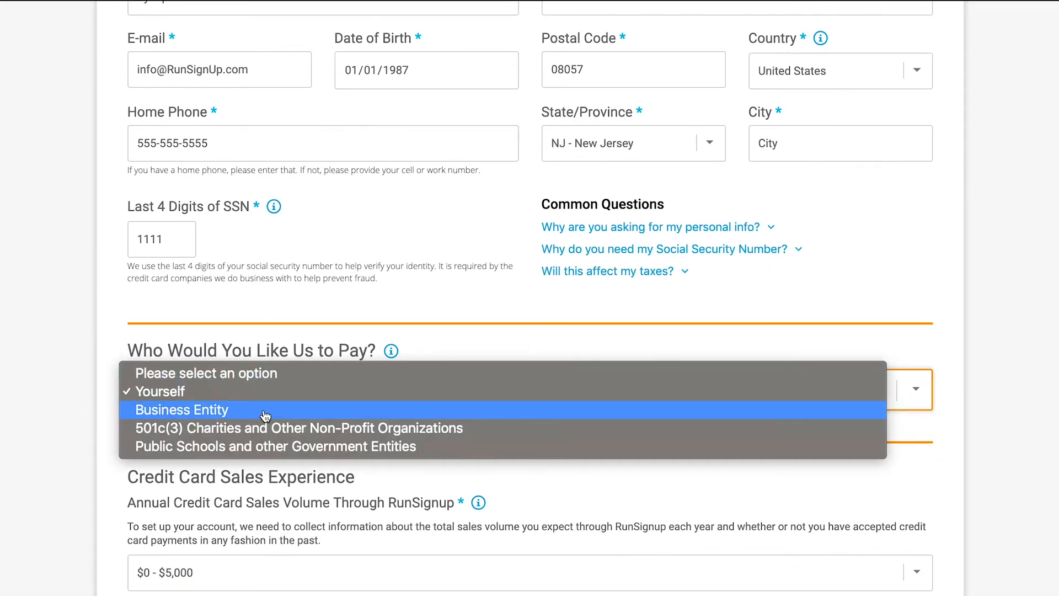
pyautogui.click(248, 451)
# - Set Pay To Order Of to Nunya for the check payment mailing address
pyautogui.scroll(-2, 275, 299)
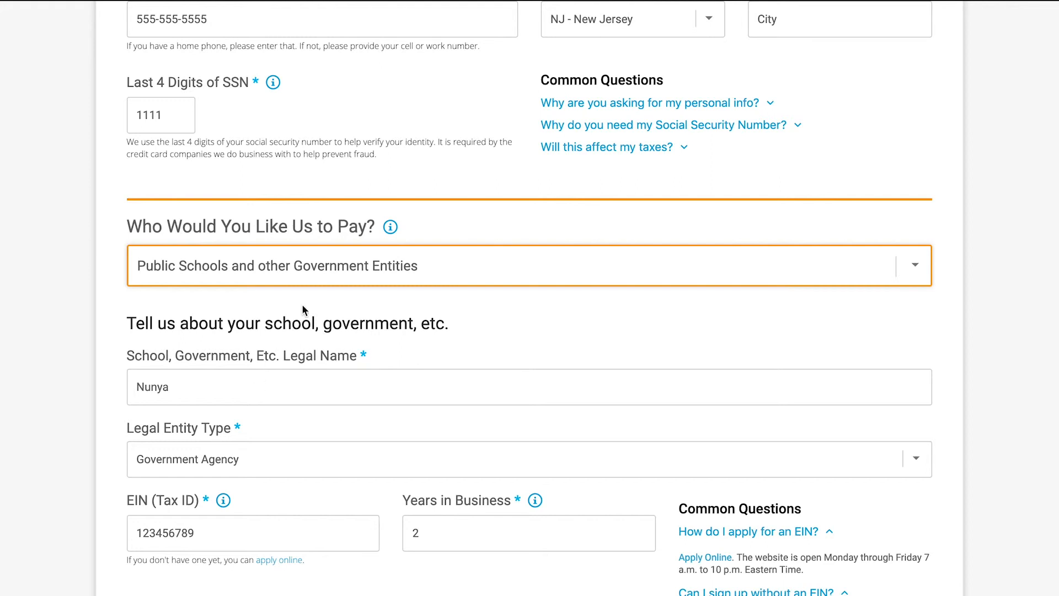
pyautogui.scroll(-8, 325, 359)
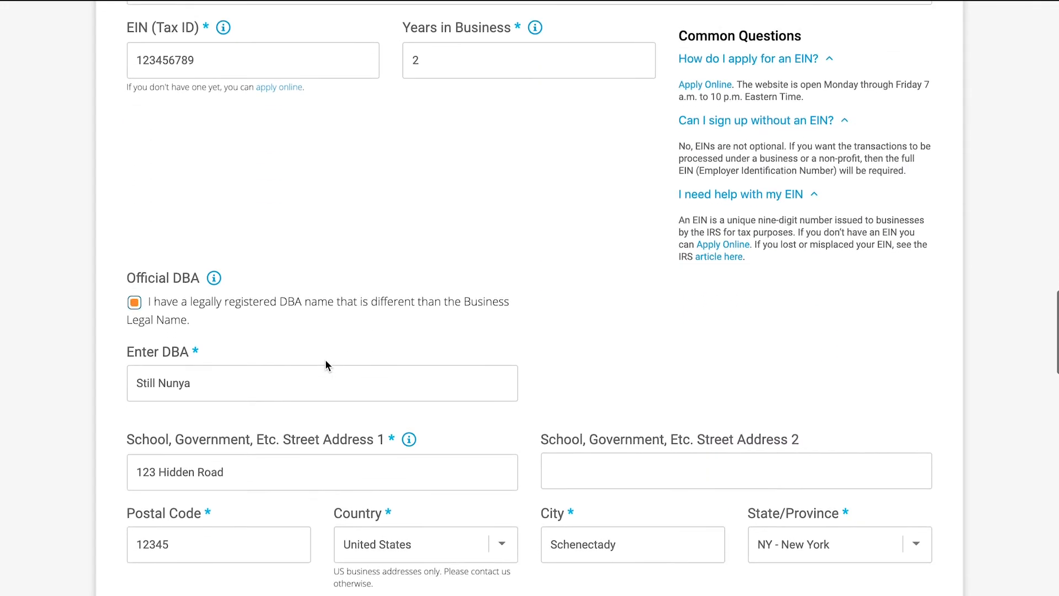
pyautogui.scroll(-10, 165, 359)
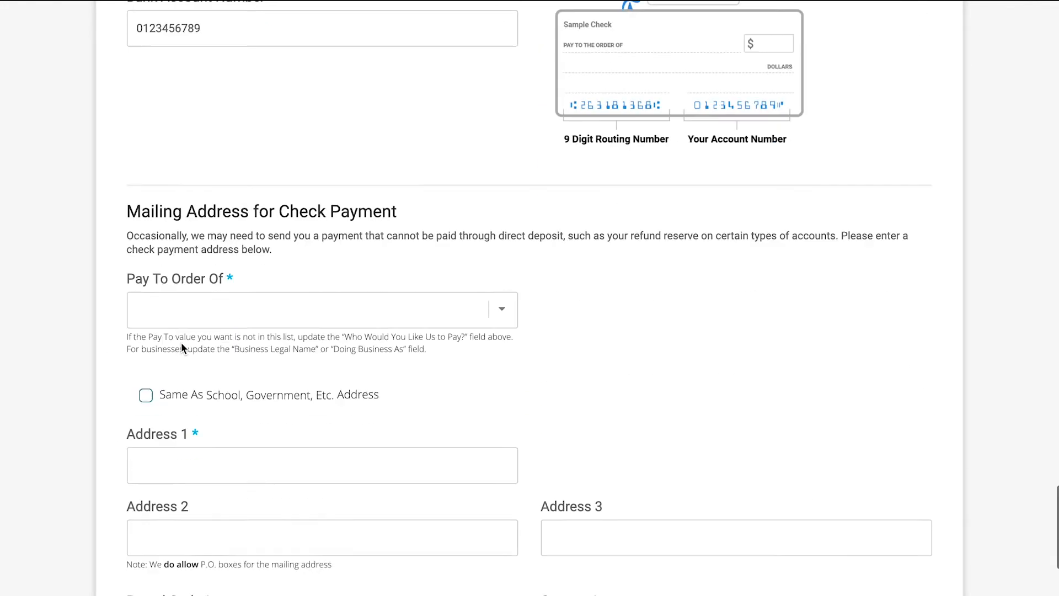
pyautogui.click(184, 264)
pyautogui.click(185, 266)
pyautogui.scroll(-3, 135, 326)
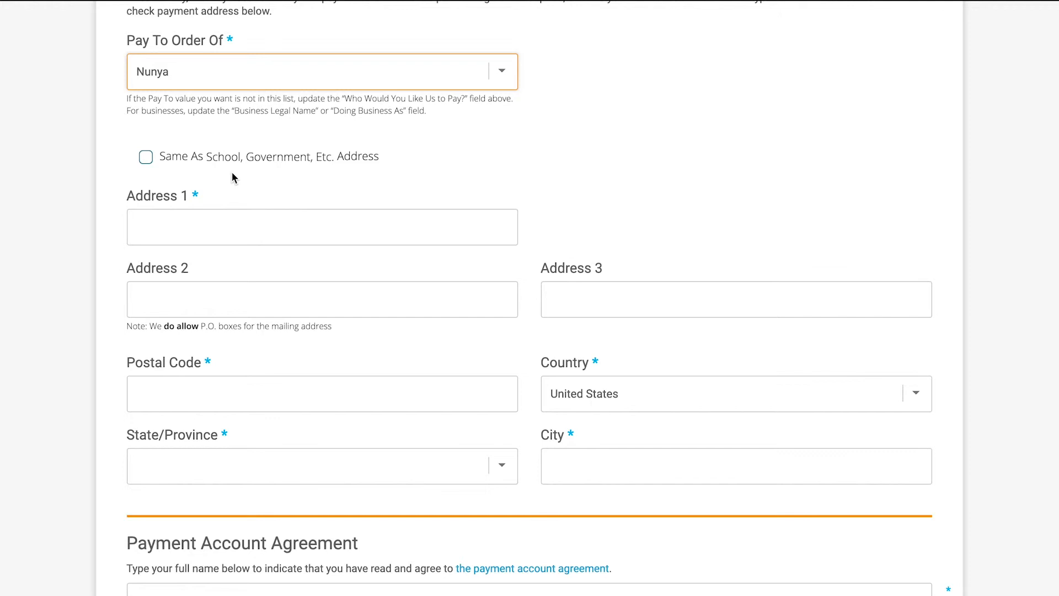
# - Fill the mailing address fields by enabling Same As School, Government, Etc. Address and turning the option off again
pyautogui.click(144, 161)
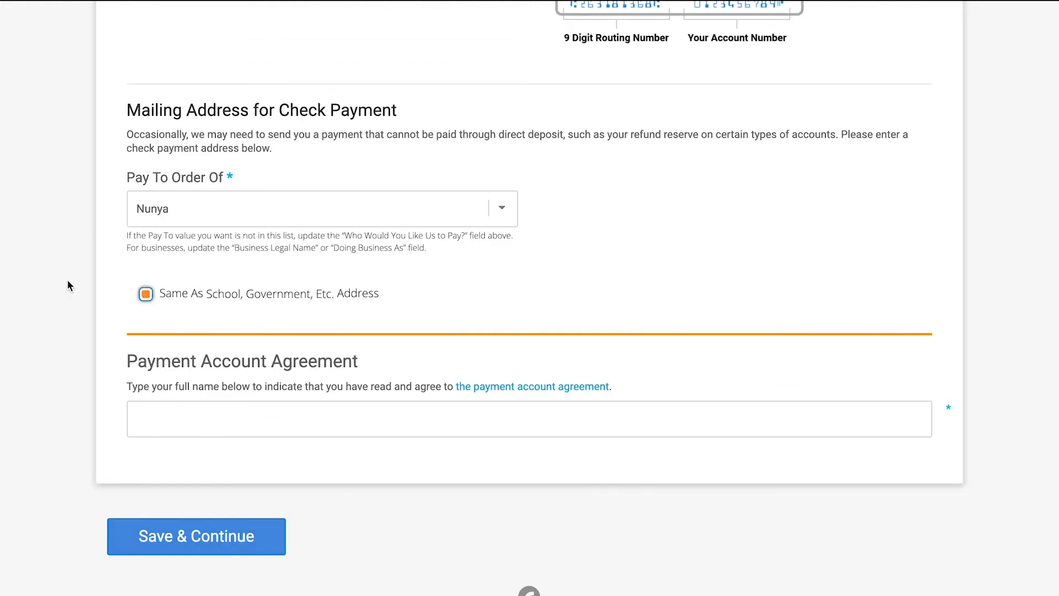
pyautogui.click(145, 293)
pyautogui.scroll(-2, 147, 296)
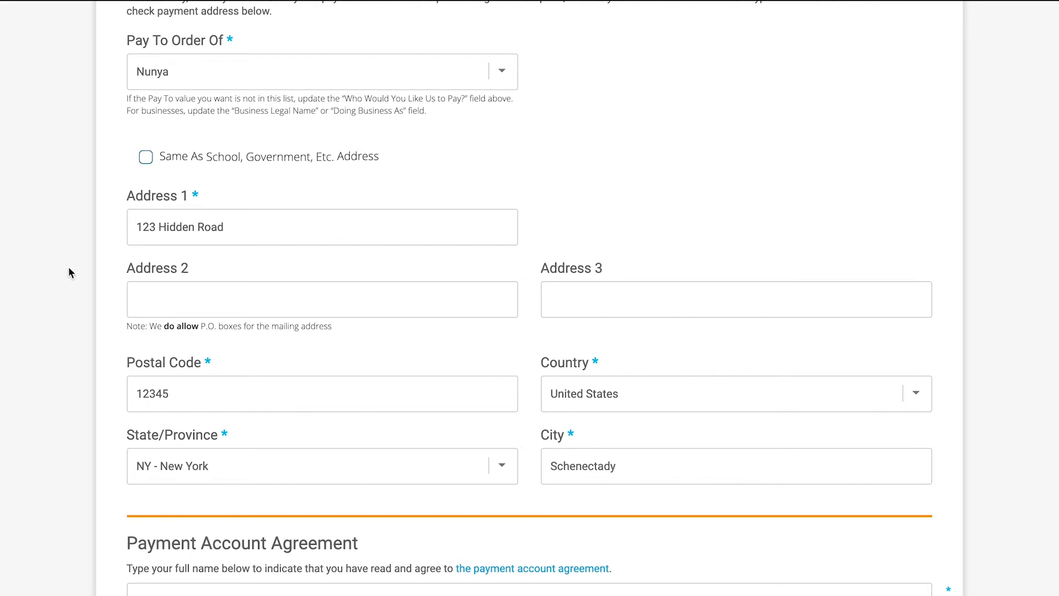
pyautogui.scroll(-2, 69, 269)
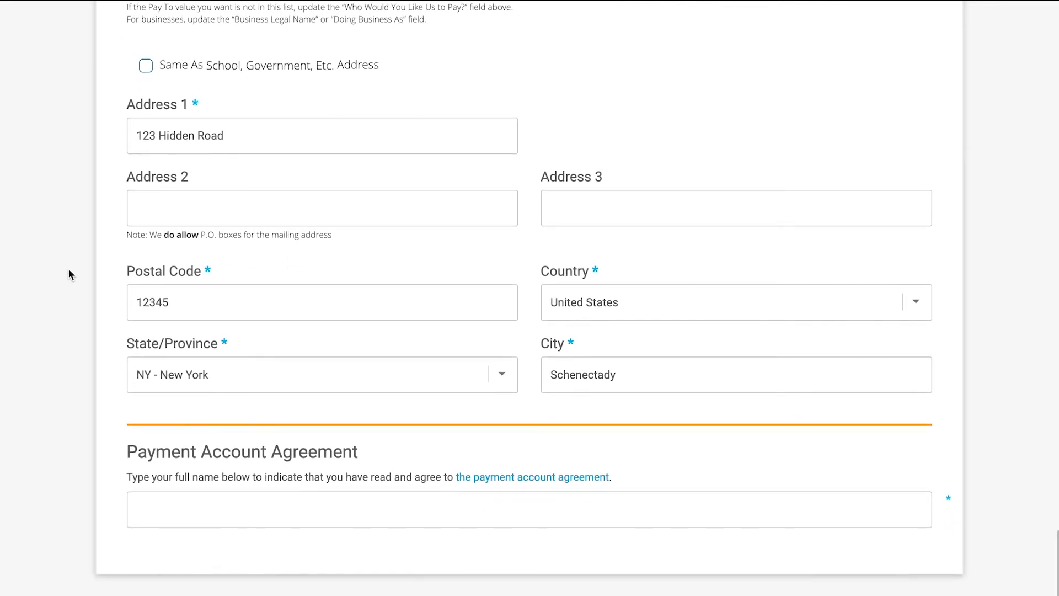
# - Open the payment account agreement and read through its pages
pyautogui.scroll(15, 86, 268)
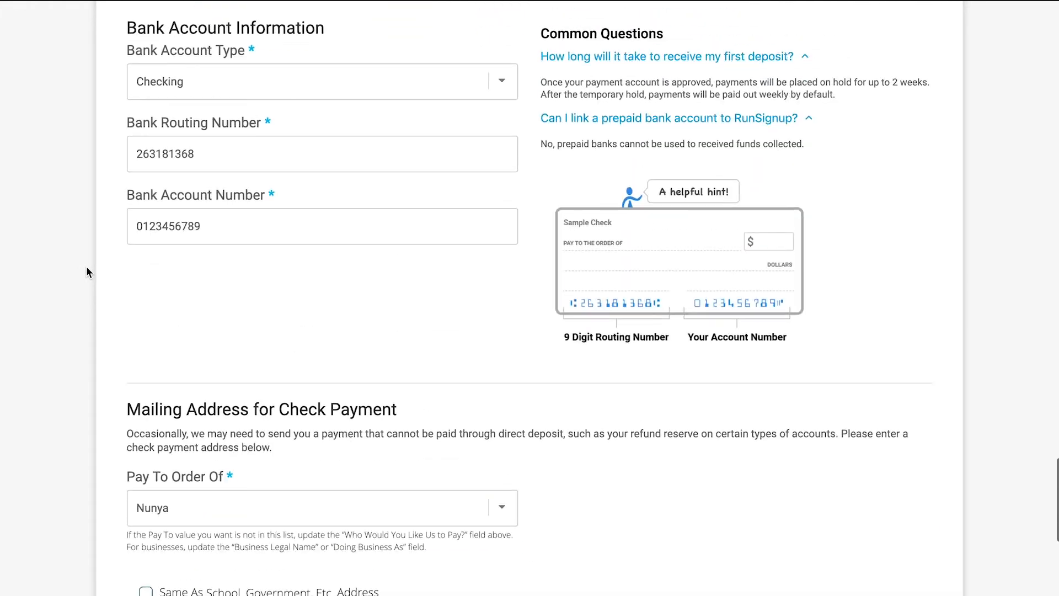
pyautogui.scroll(7, 87, 268)
pyautogui.scroll(-20, 87, 269)
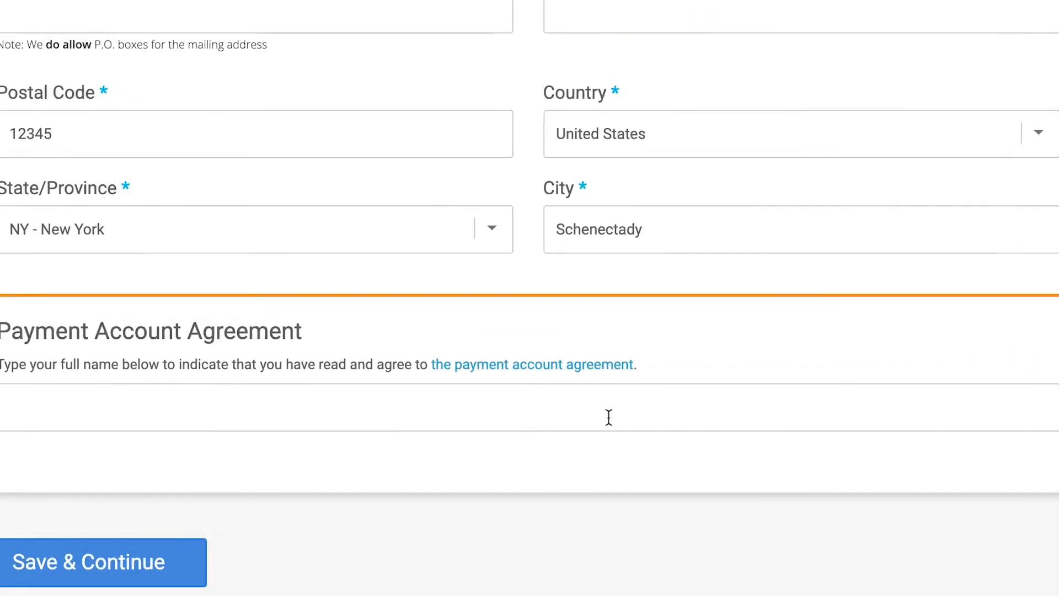
pyautogui.click(530, 366)
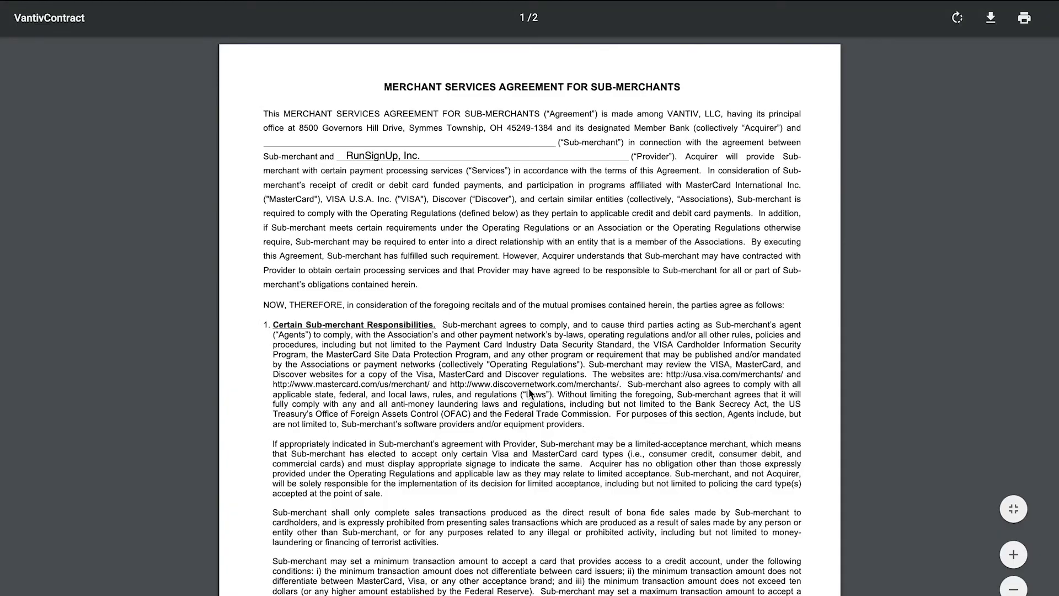
pyautogui.scroll(-10, 529, 392)
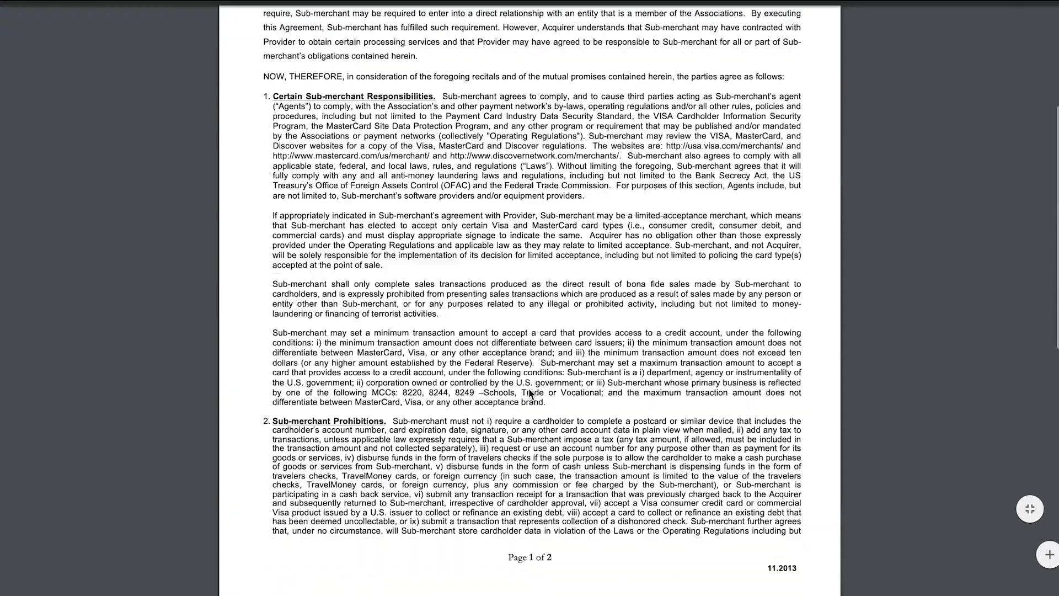
pyautogui.scroll(-2, 530, 393)
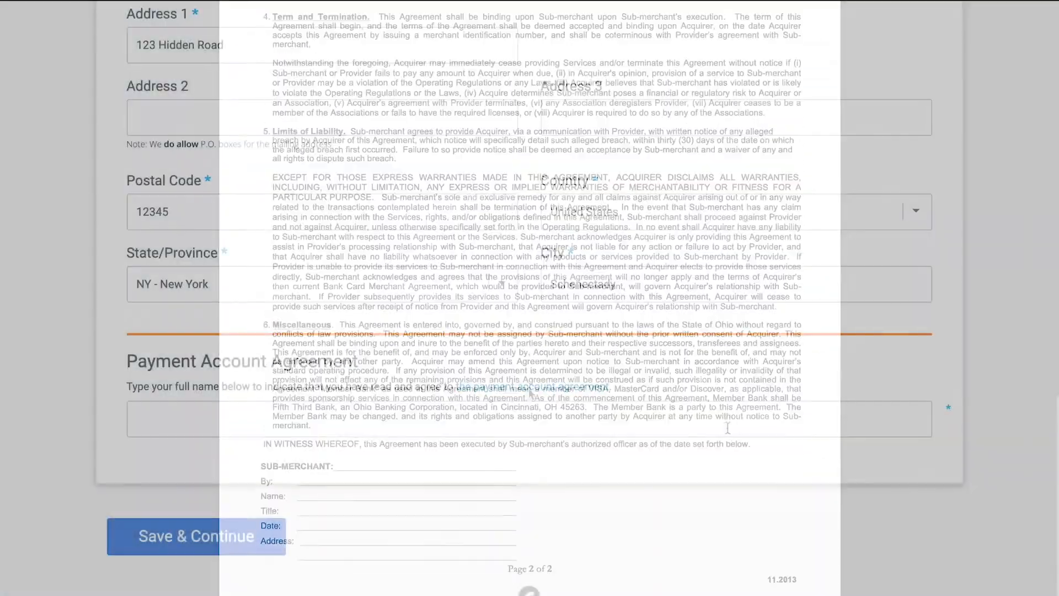
# - Sign the Payment Account Agreement with the account owner's full name and save the payment account application
pyautogui.write('Ron Synup')
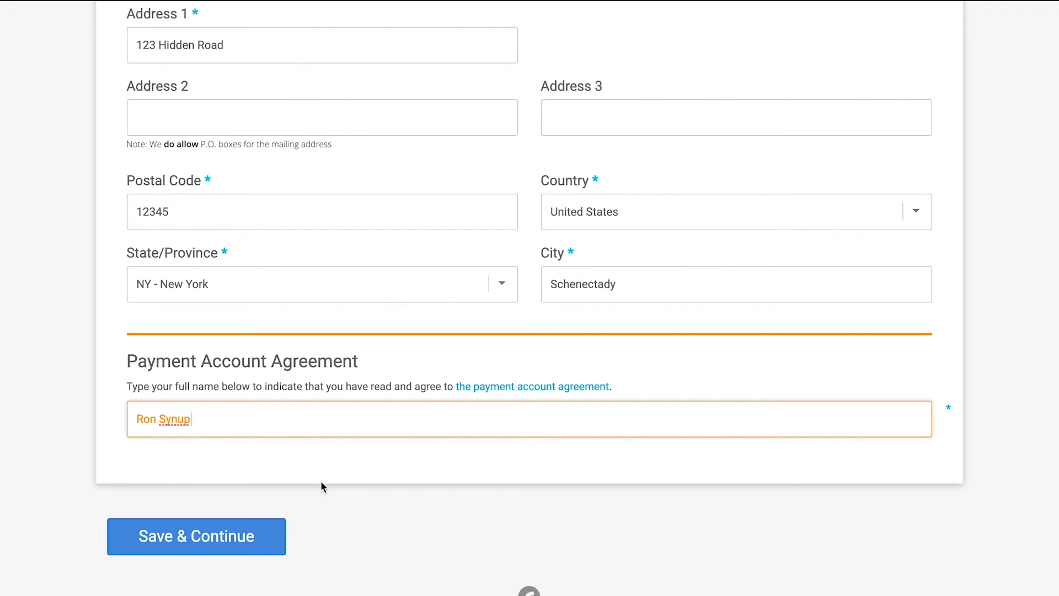
pyautogui.click(191, 543)
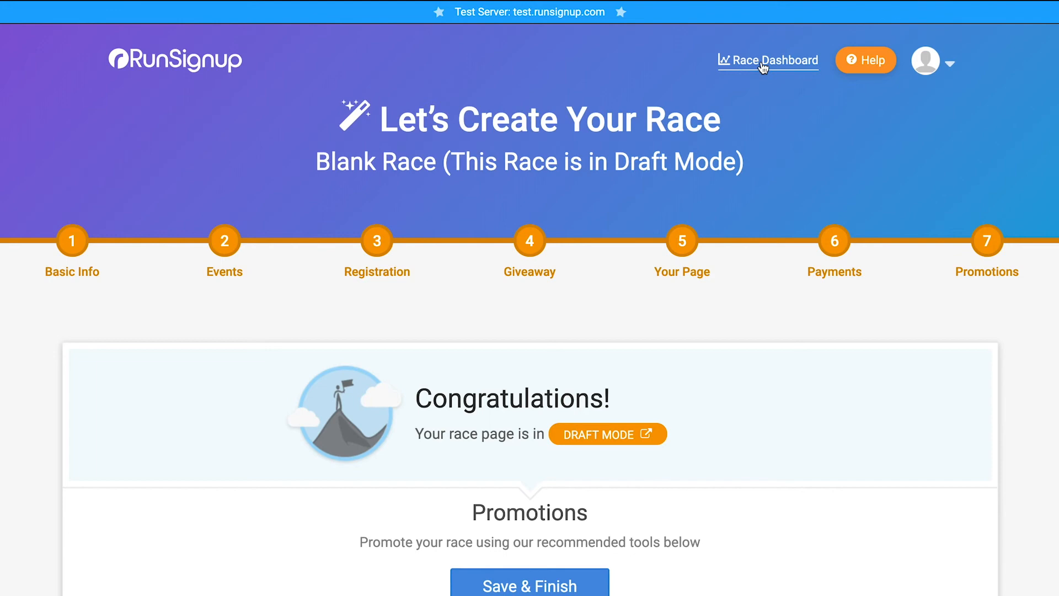
# - Open the Race Dashboard for Blank Race and check its race status
pyautogui.click(775, 61)
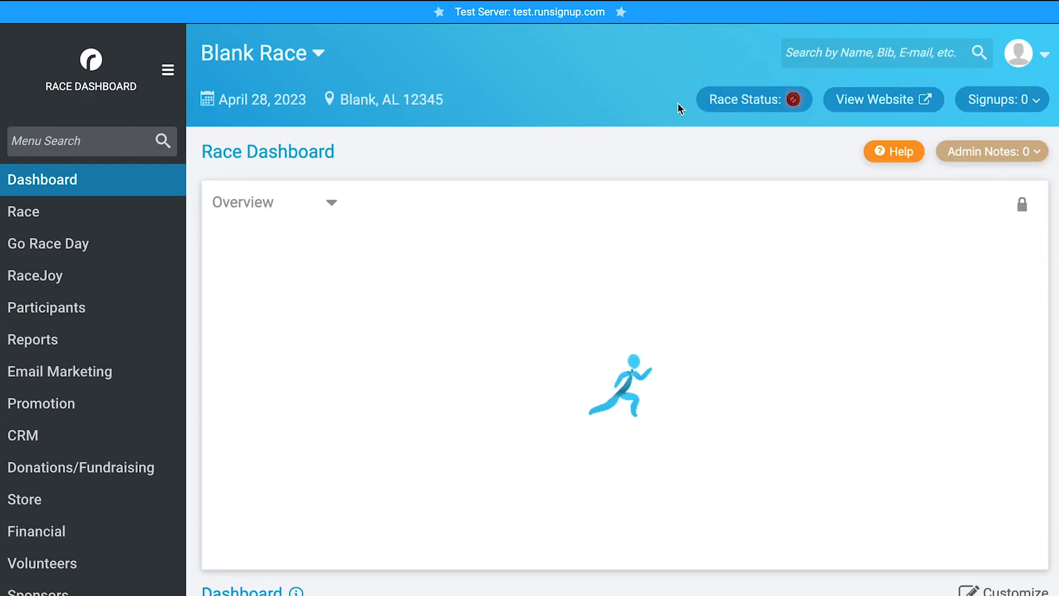
pyautogui.click(756, 99)
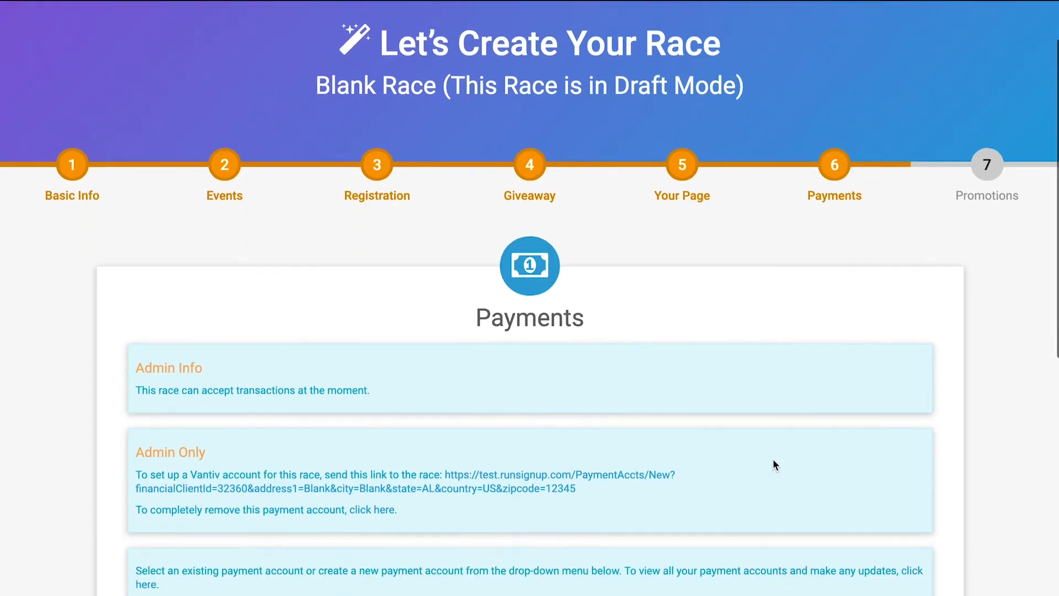
# - Review the Payment Account section of the race's Payments step and open its Help
pyautogui.scroll(-8, 772, 458)
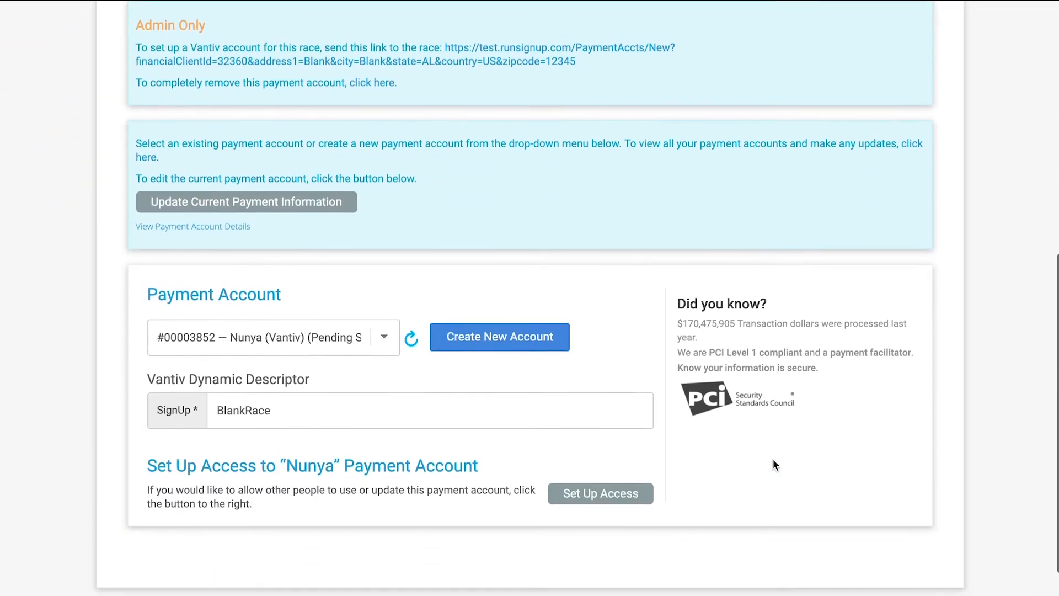
pyautogui.scroll(-2, 772, 458)
pyautogui.scroll(10, 772, 459)
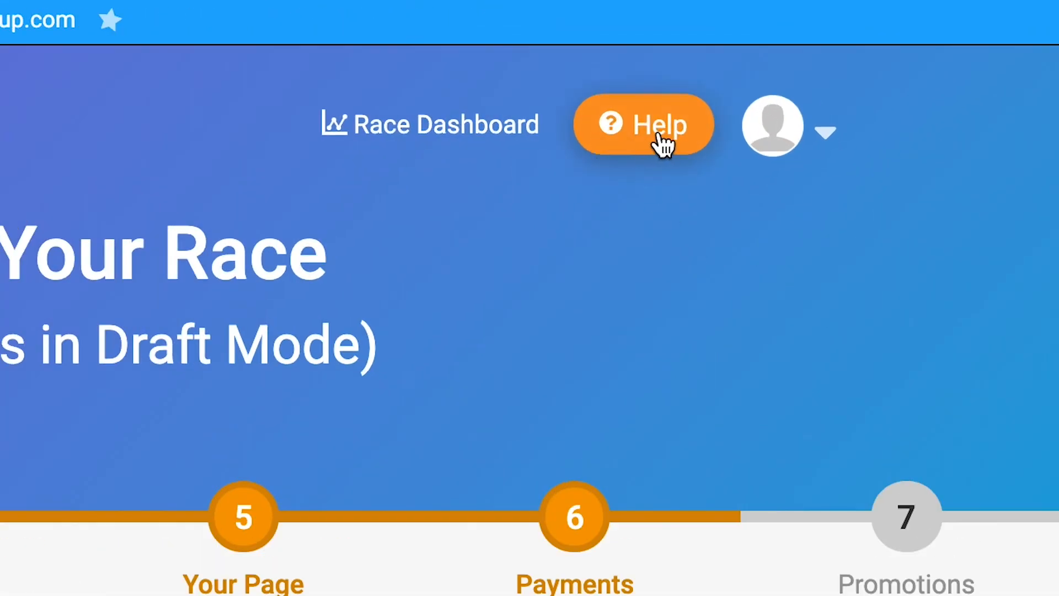
pyautogui.click(656, 136)
pyautogui.scroll(-10, 425, 309)
pyautogui.scroll(-20, 426, 309)
pyautogui.scroll(-20, 426, 307)
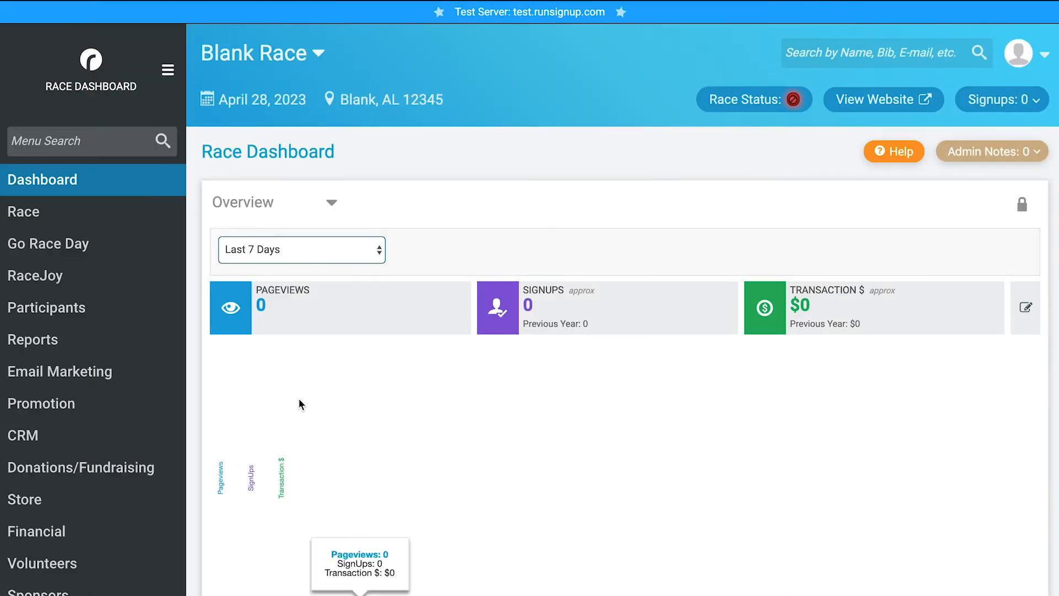
# - Open the Financial Summary for Blank Race from the Race Dashboard
pyautogui.scroll(-5, 356, 411)
pyautogui.click(102, 246)
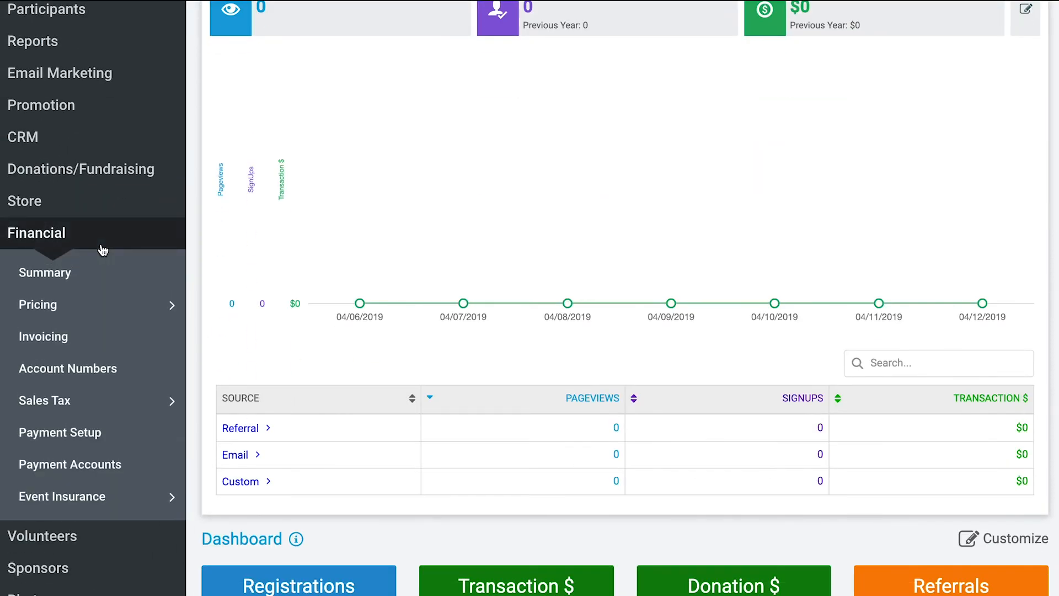
pyautogui.click(47, 281)
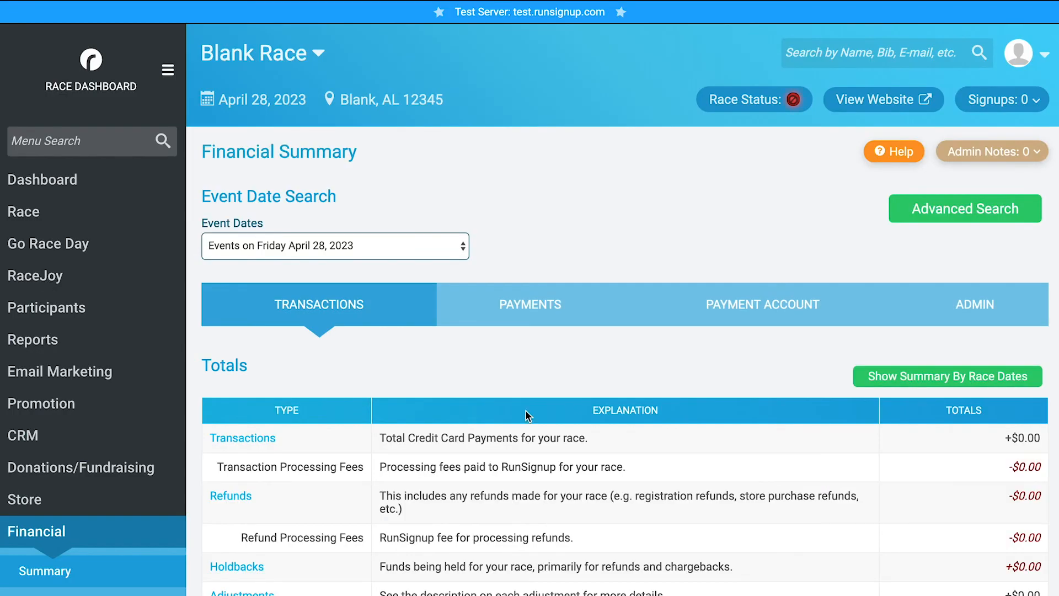
# - Show the payment account details for the race and expand its weekly direct deposit payment schedule
pyautogui.click(761, 305)
pyautogui.scroll(-3, 761, 306)
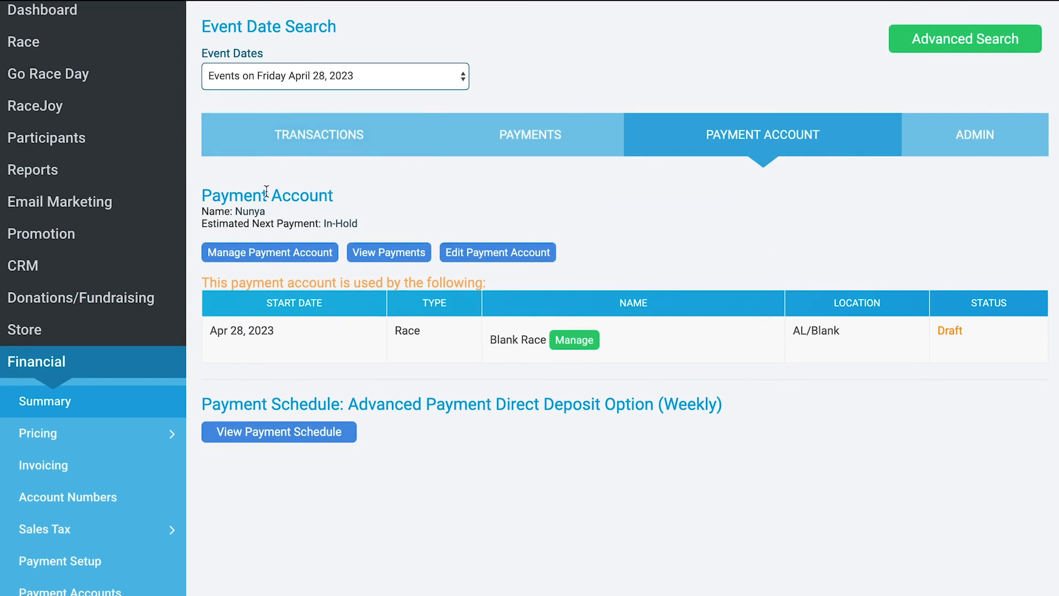
pyautogui.scroll(-2, 265, 191)
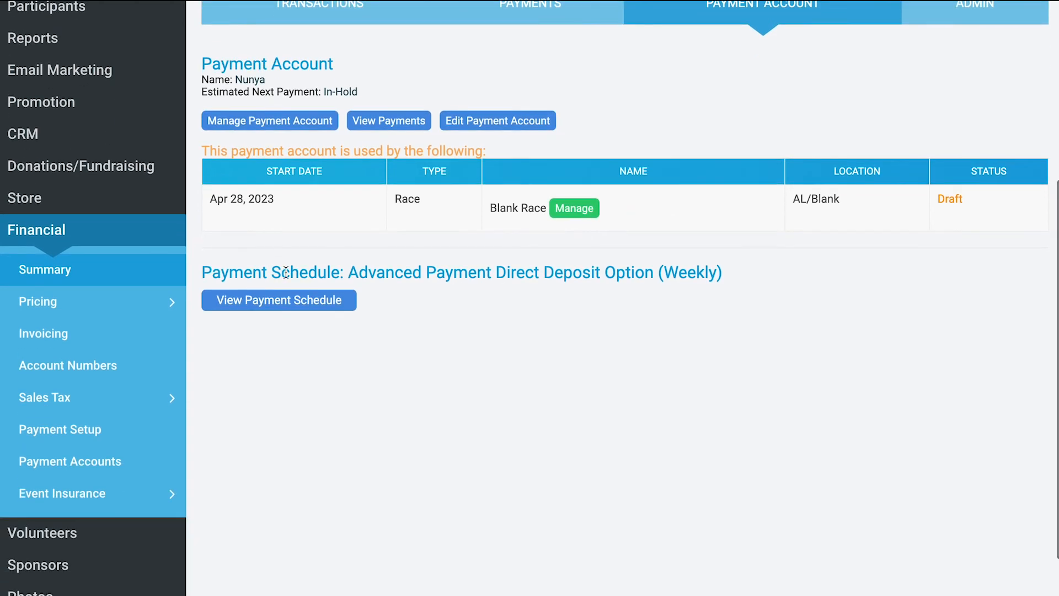
pyautogui.click(284, 300)
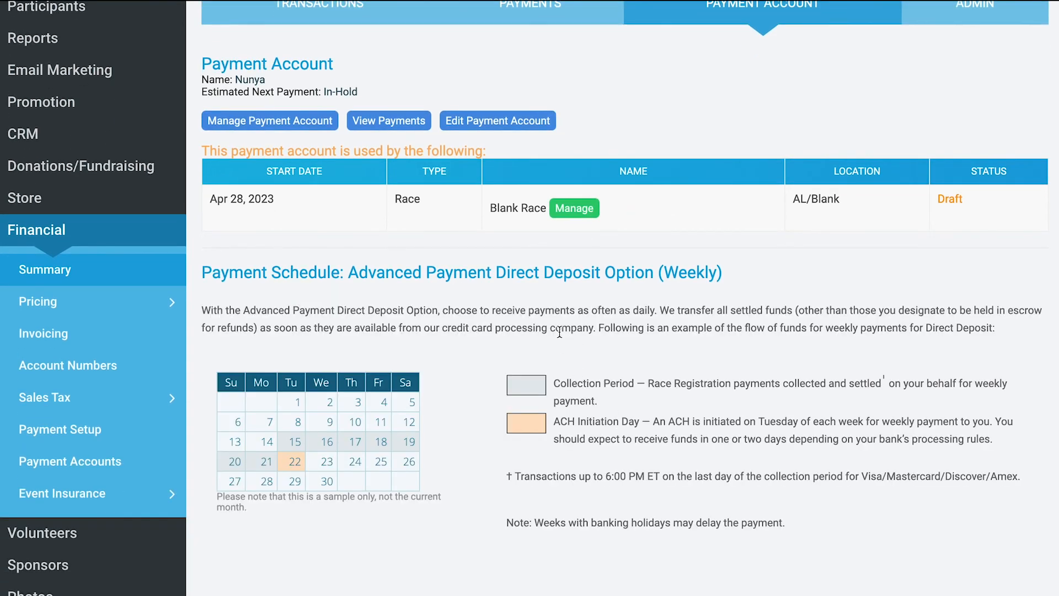
# - Open the management page of the race's payment account and review its funds release frequency options, leaving without saving
pyautogui.scroll(3, 559, 331)
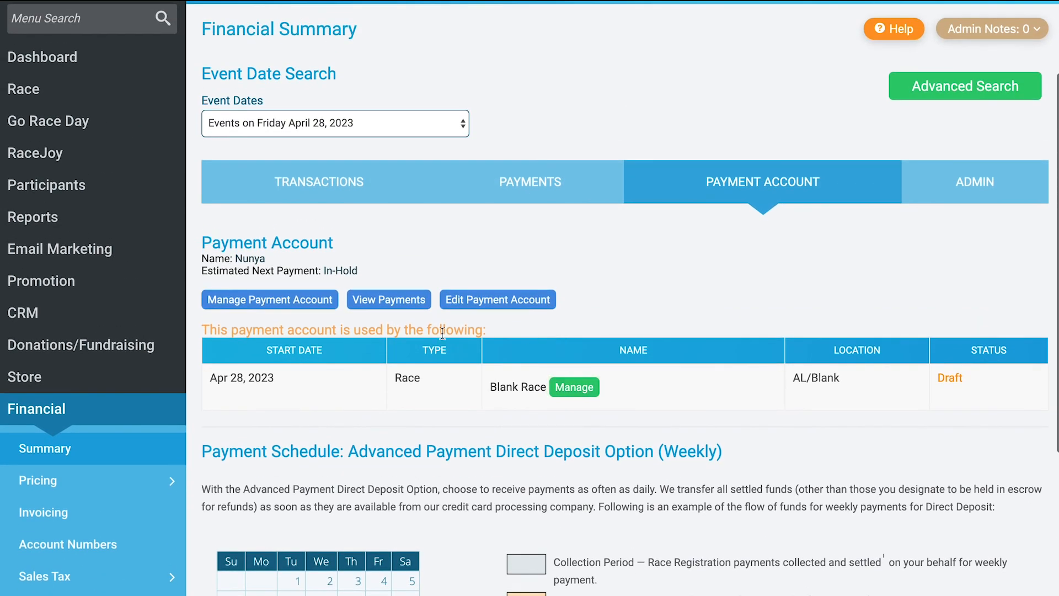
pyautogui.click(293, 300)
pyautogui.scroll(-1, 363, 345)
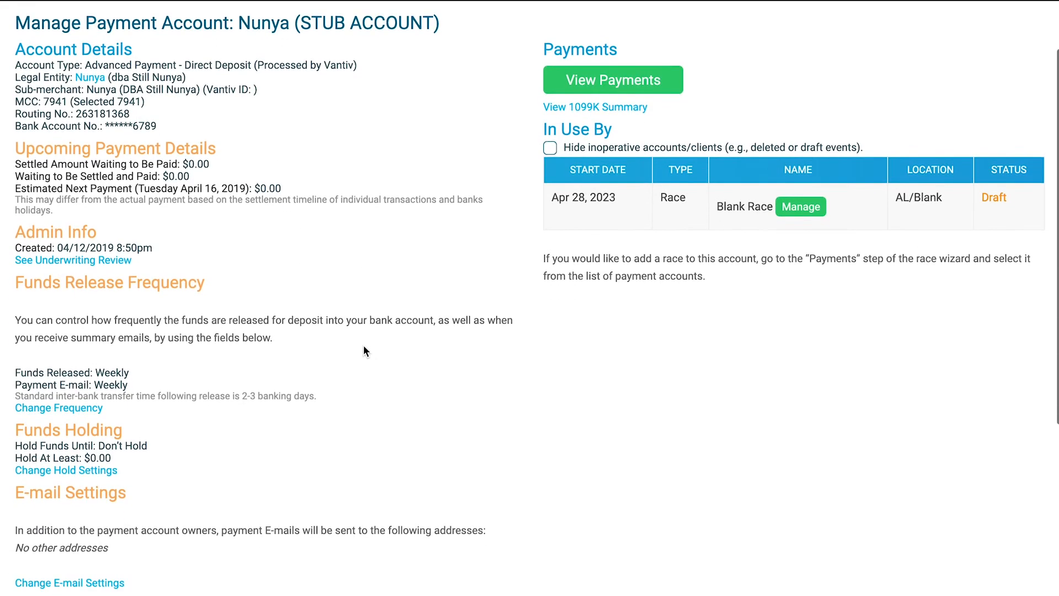
pyautogui.click(83, 408)
pyautogui.click(334, 295)
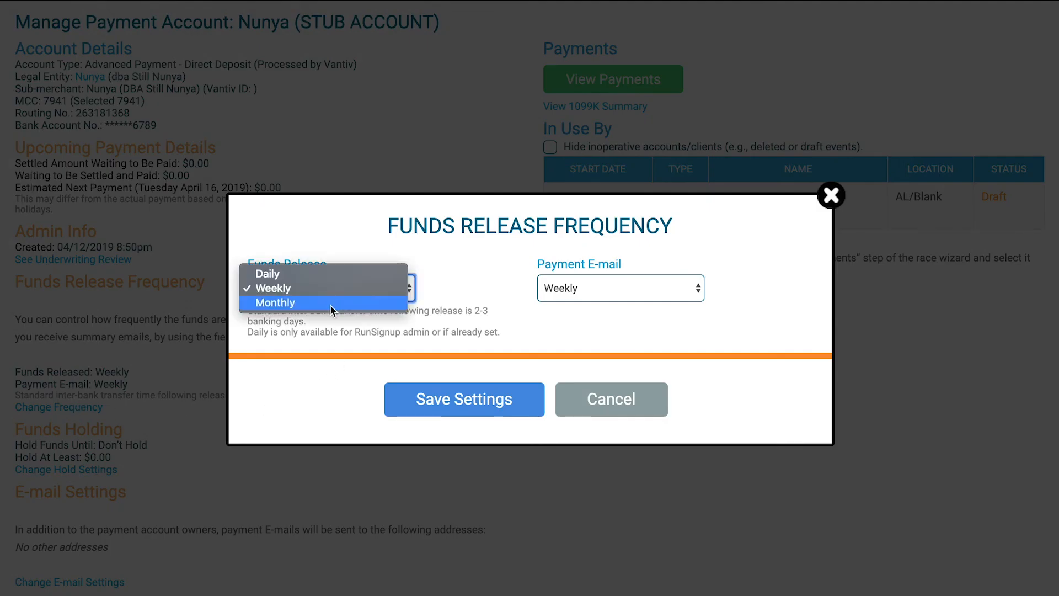
pyautogui.click(334, 287)
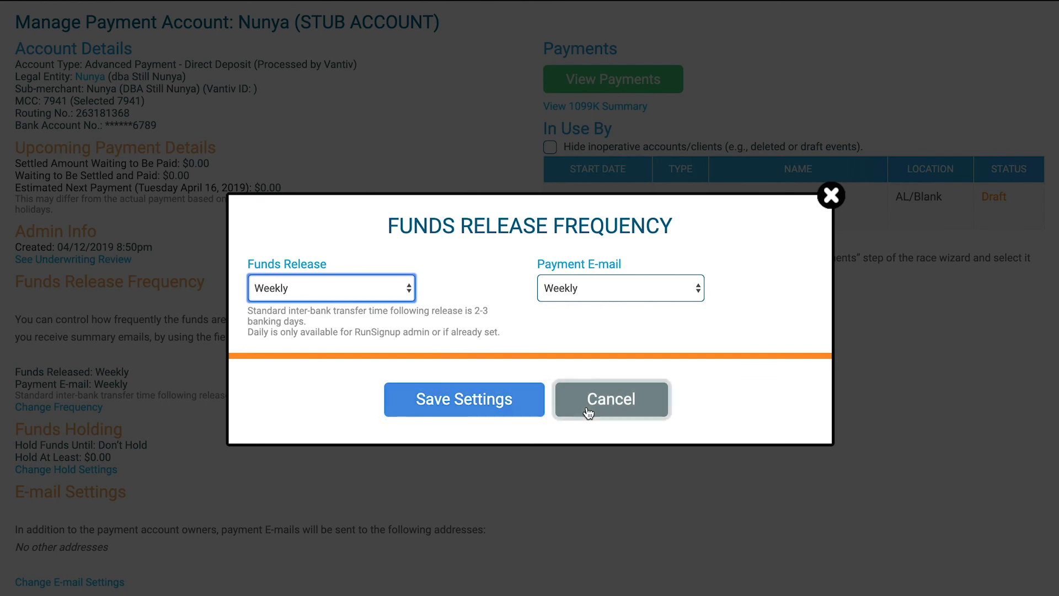
pyautogui.click(612, 400)
# - Open the Add Access form for the payment account's owners and show its access level options
pyautogui.scroll(-5, 589, 413)
pyautogui.click(234, 366)
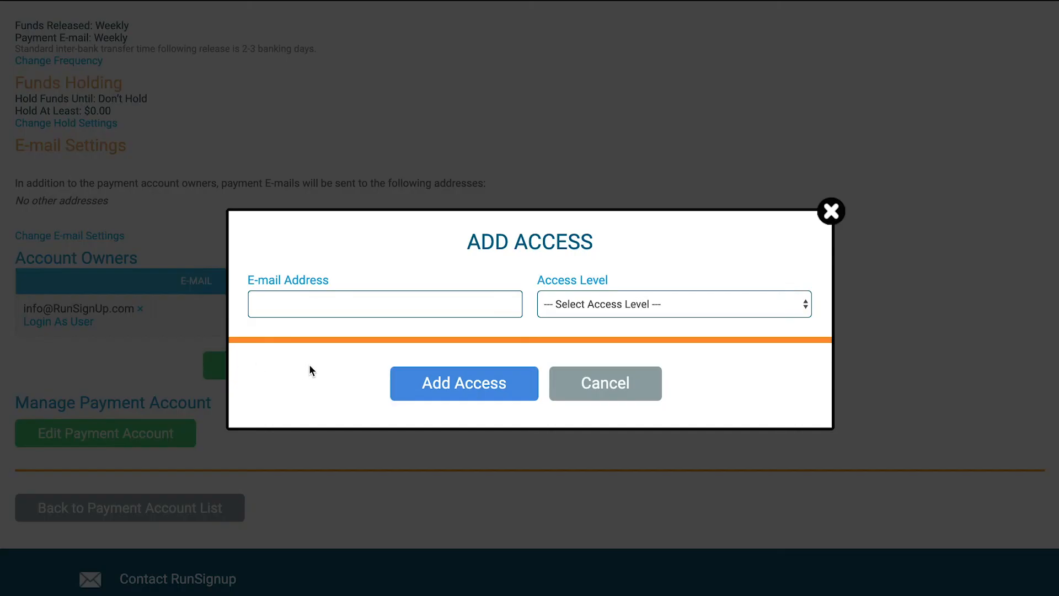
pyautogui.click(580, 311)
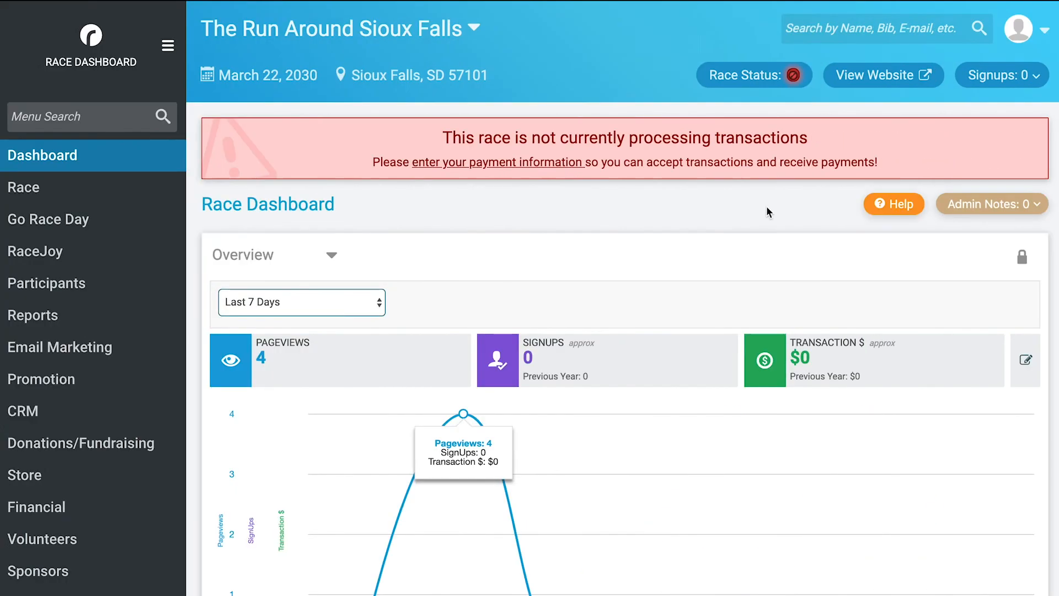
# - Open Secure Access/Info Sharing for The Run Around Sioux Falls and go to the e-mail address field for adding a race director
pyautogui.click(77, 193)
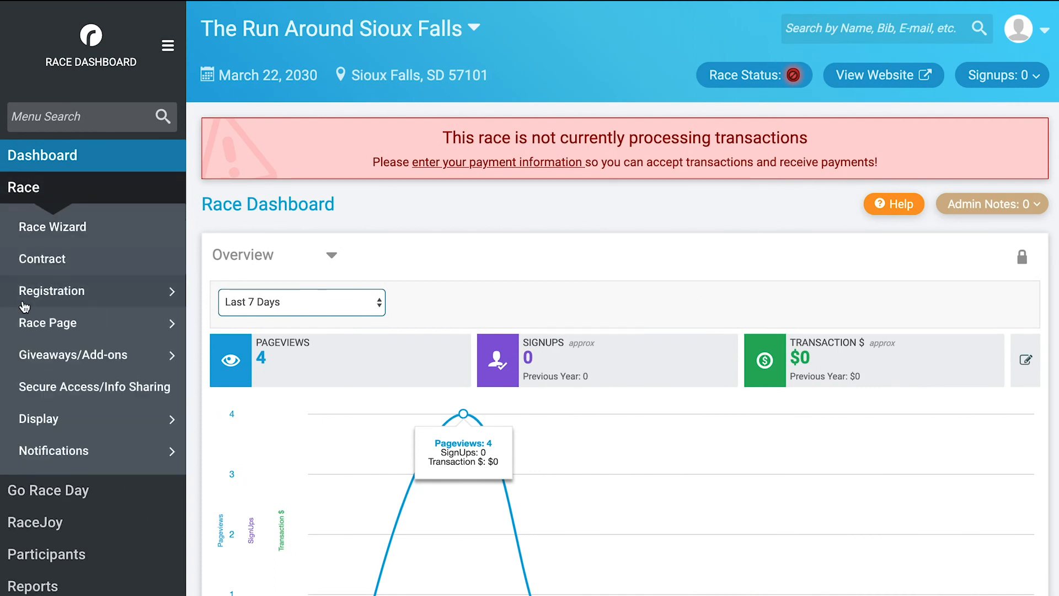
pyautogui.click(83, 393)
pyautogui.scroll(-5, 302, 317)
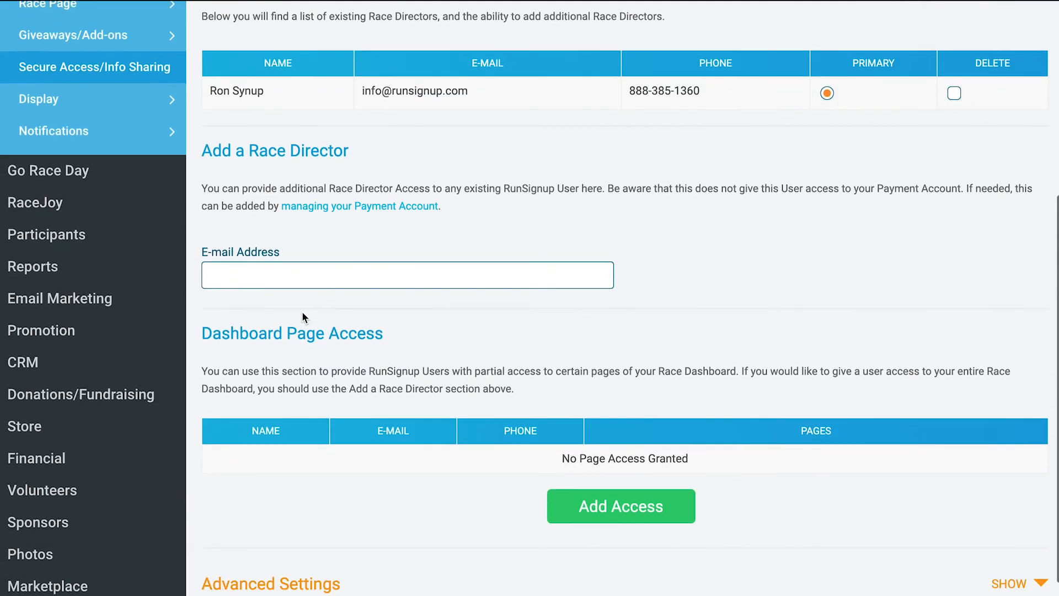
pyautogui.click(264, 267)
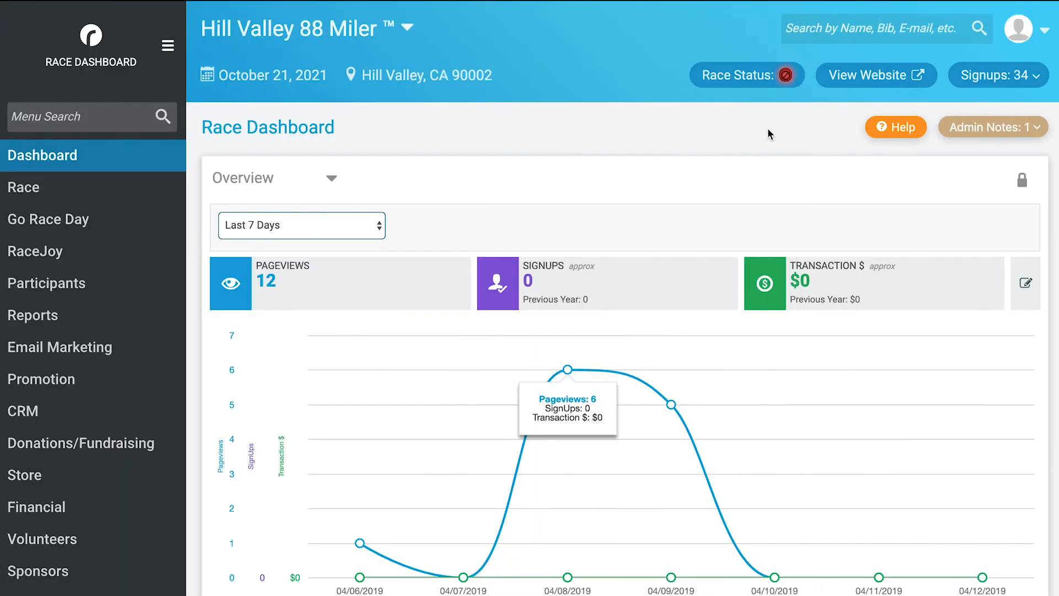
# - Open the Financial Summary for Hill Valley 88 Miler from its Race Dashboard
pyautogui.scroll(-5, 767, 127)
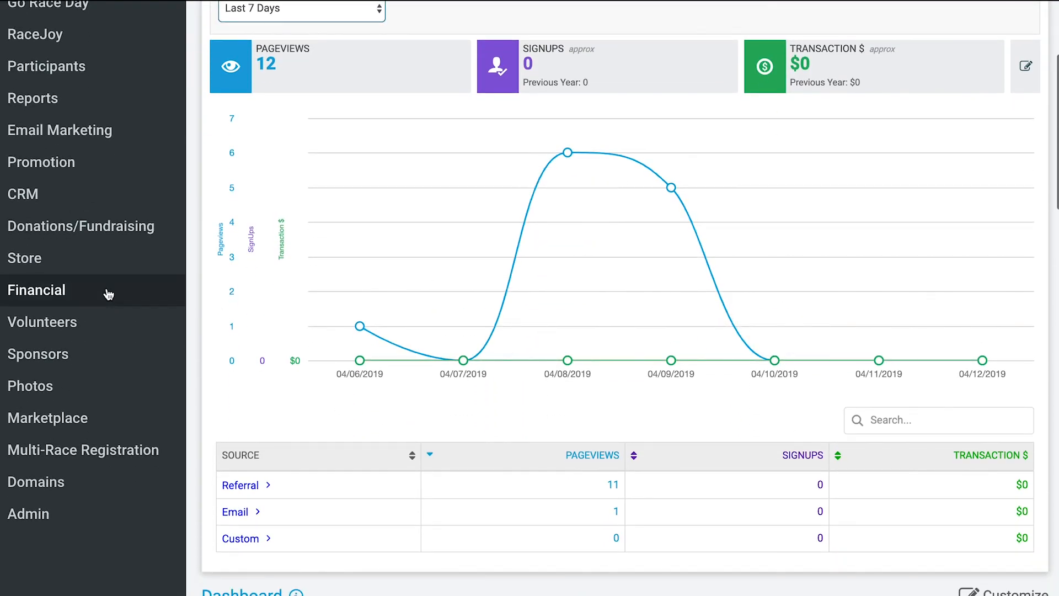
pyautogui.click(108, 294)
pyautogui.click(44, 335)
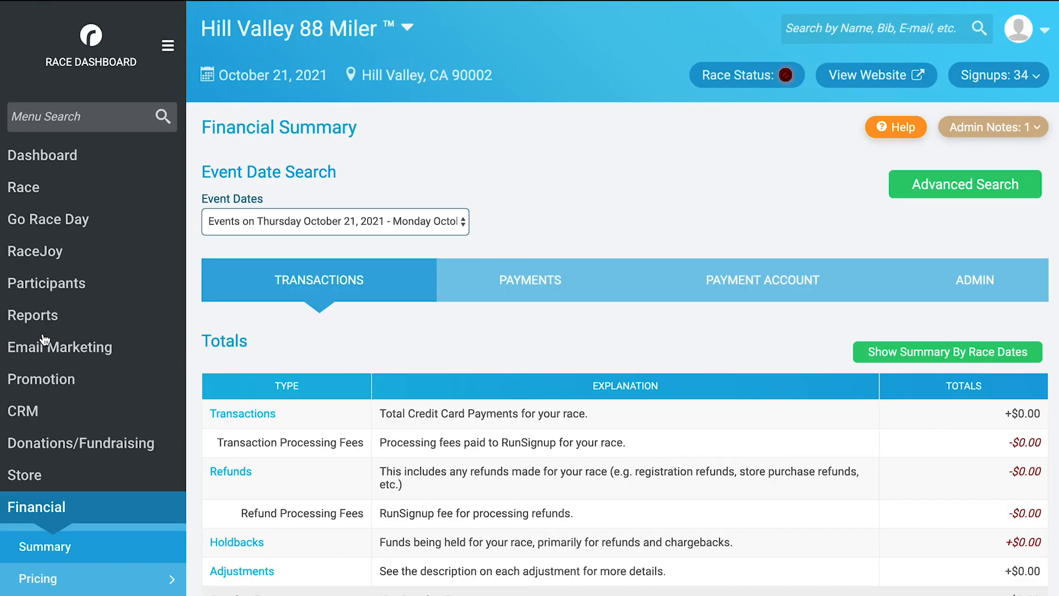
# - Show the payment reports in the Financial Summary and view the Race Payments List
pyautogui.click(522, 290)
pyautogui.scroll(-7, 523, 292)
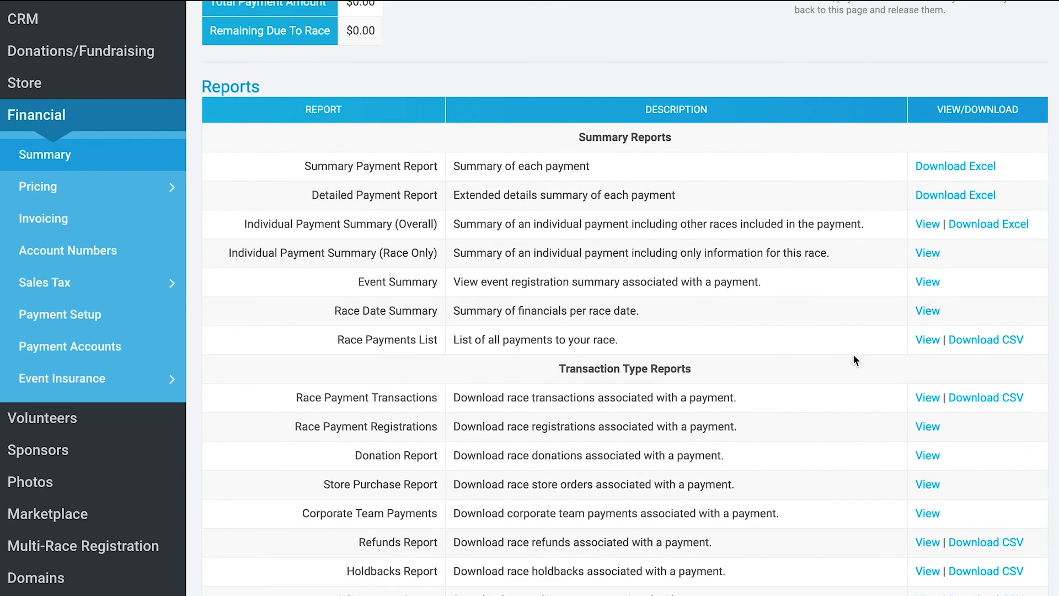
pyautogui.click(926, 347)
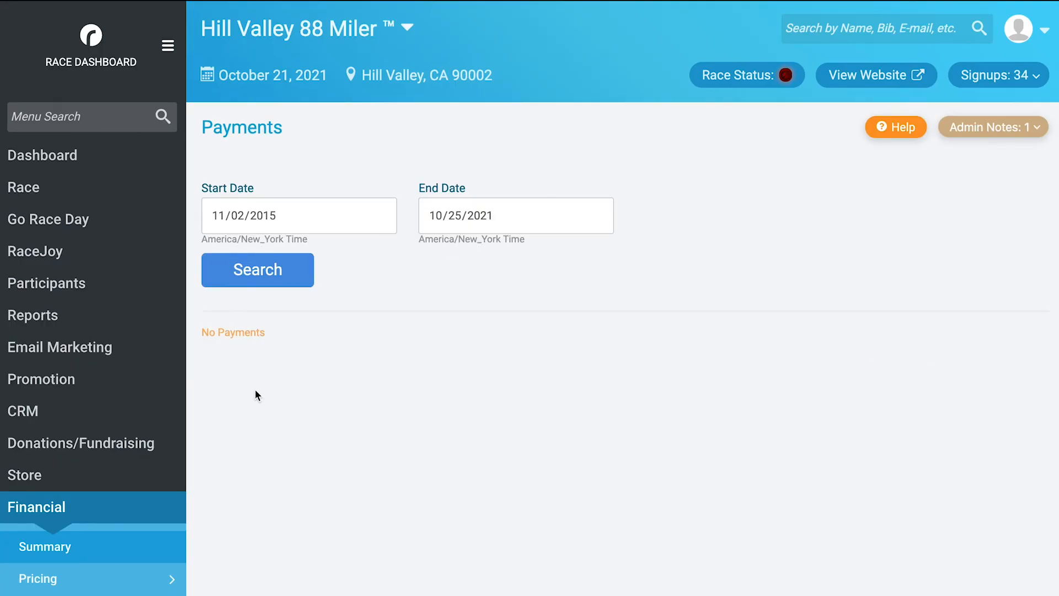